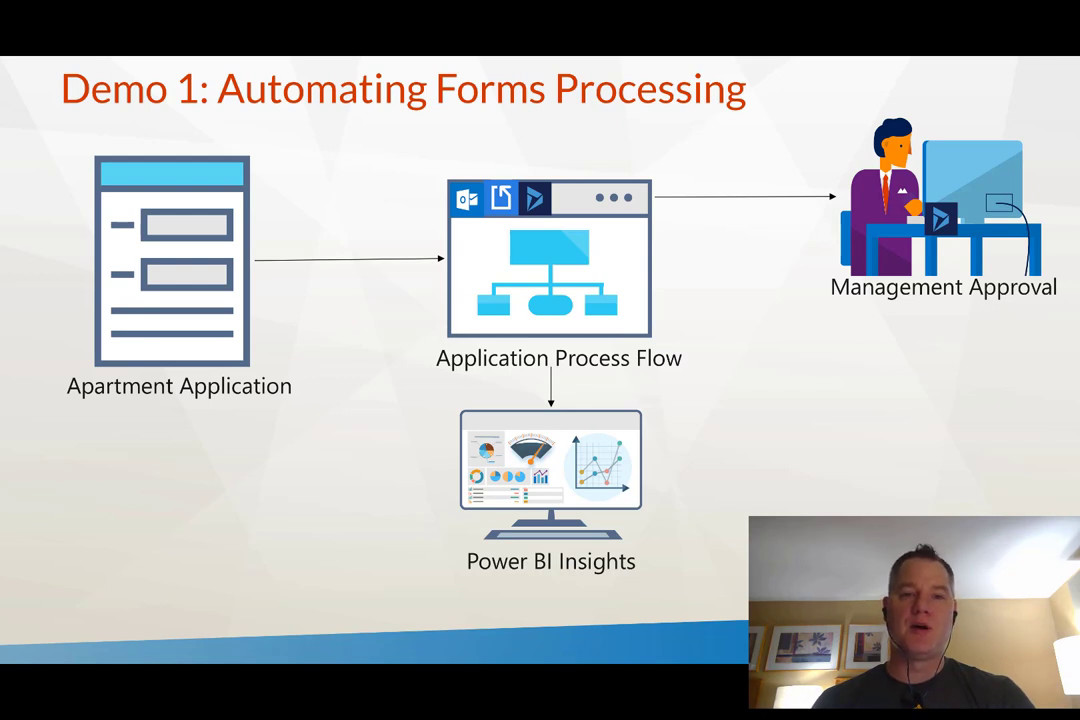
pyautogui.click(690, 437)
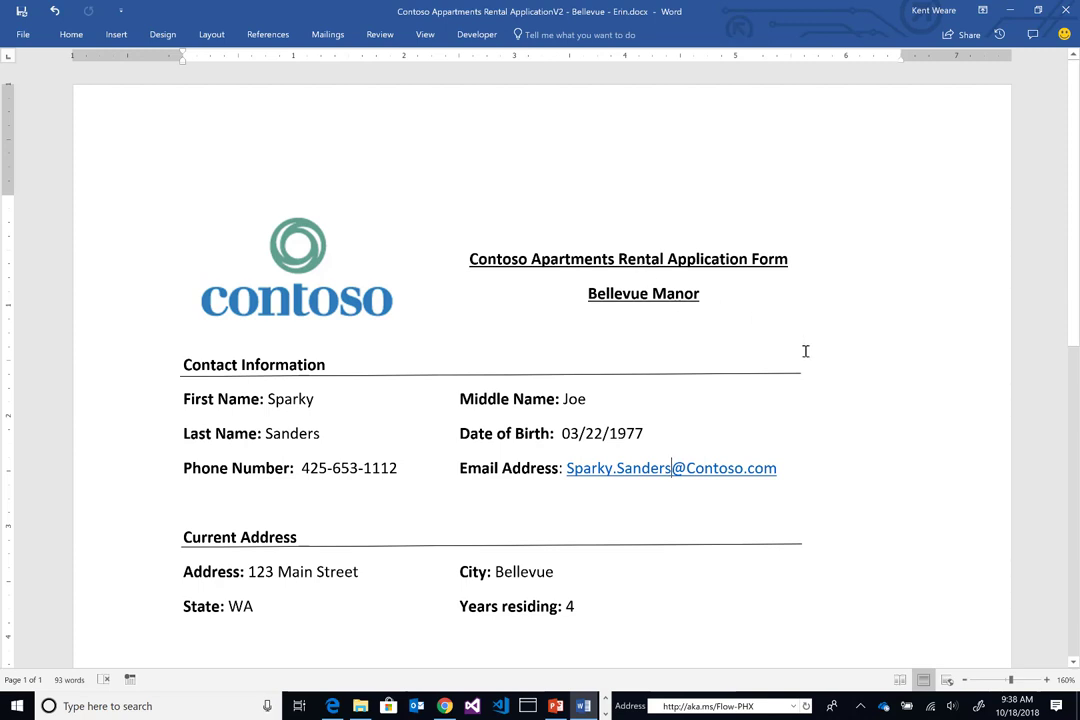
# Review the completed Contoso Apartments rental application in Word, from the contact information down to the pets section
pyautogui.scroll(-1, 822, 448)
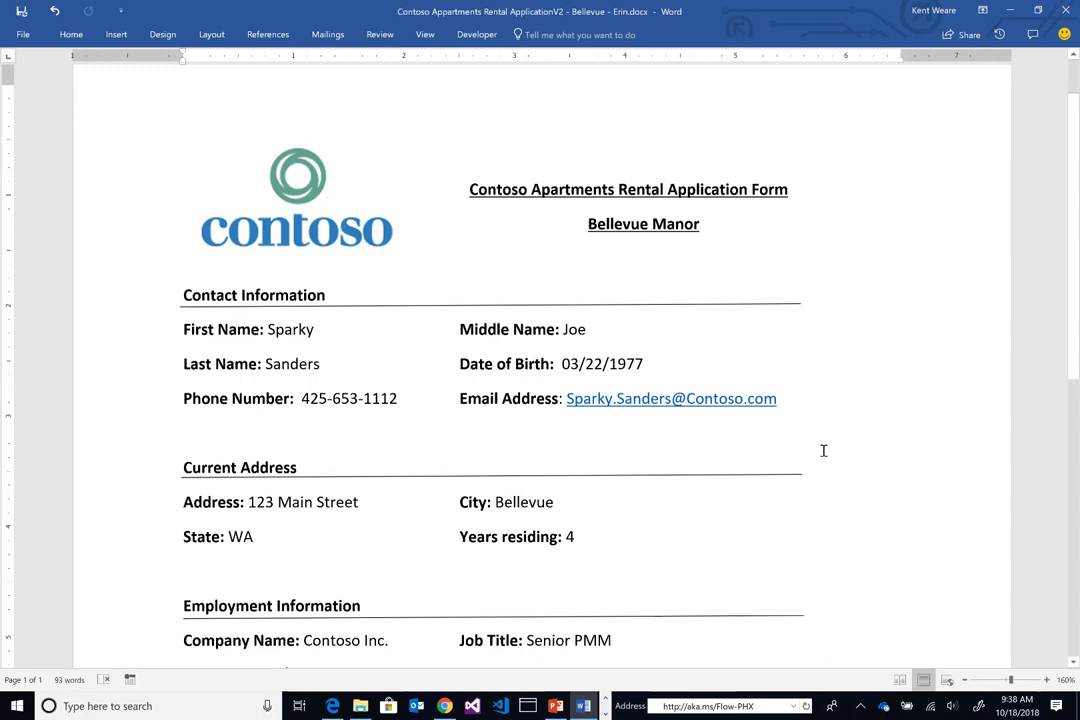
pyautogui.scroll(-1, 823, 450)
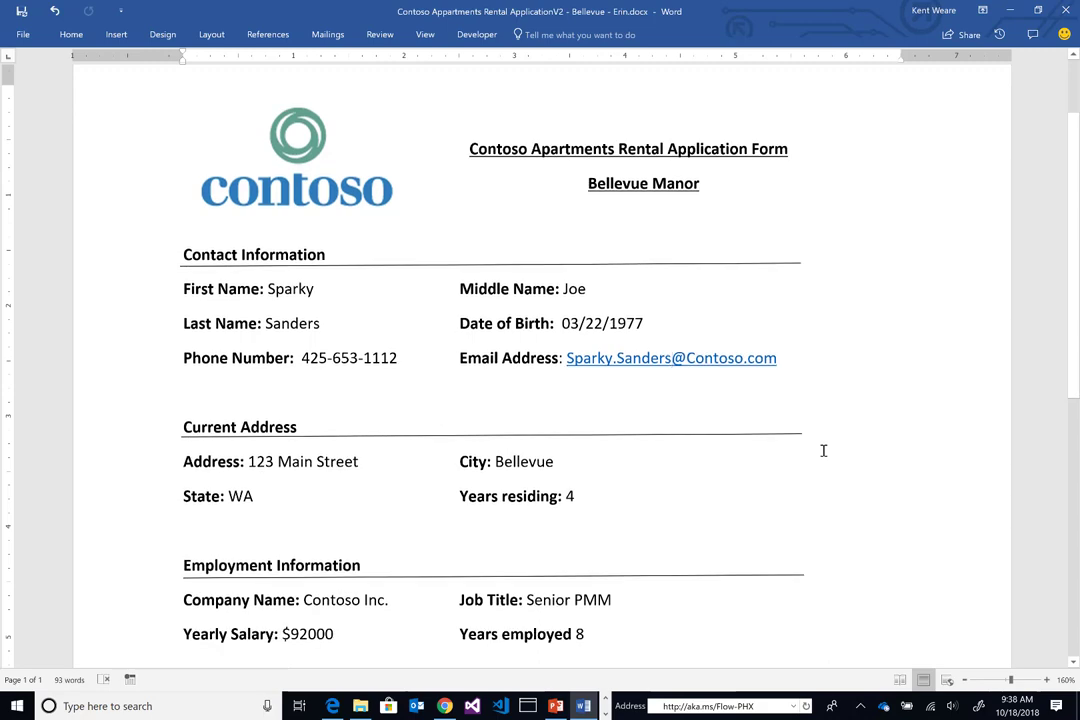
pyautogui.scroll(-2, 823, 450)
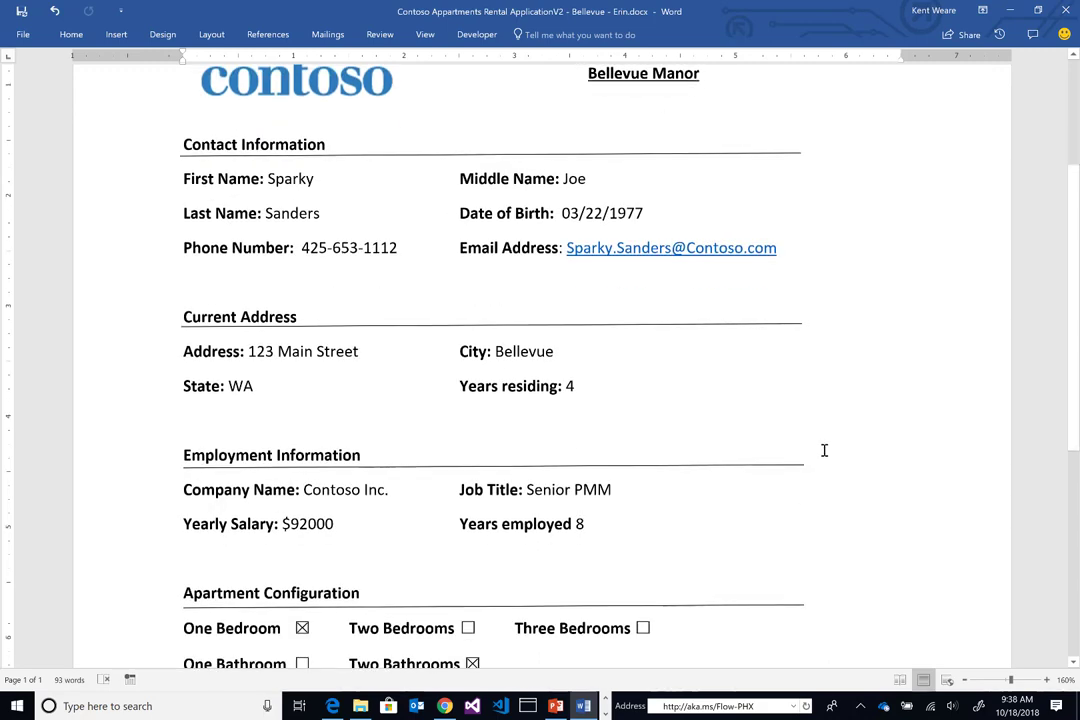
pyautogui.scroll(-2, 824, 451)
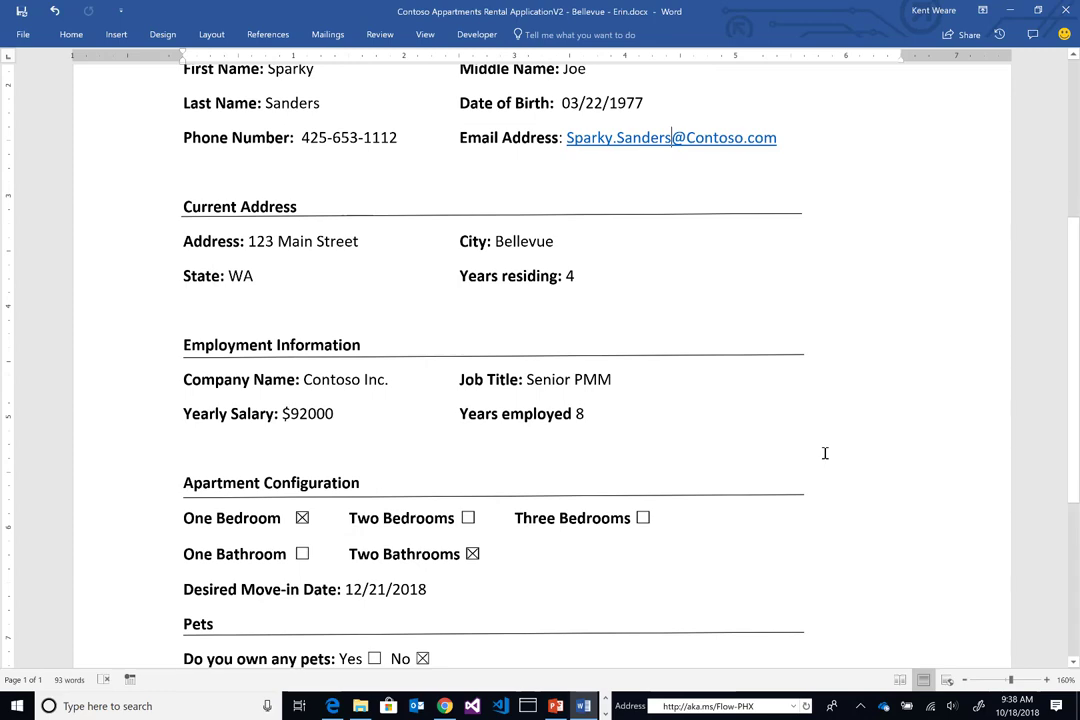
pyautogui.scroll(-2, 826, 457)
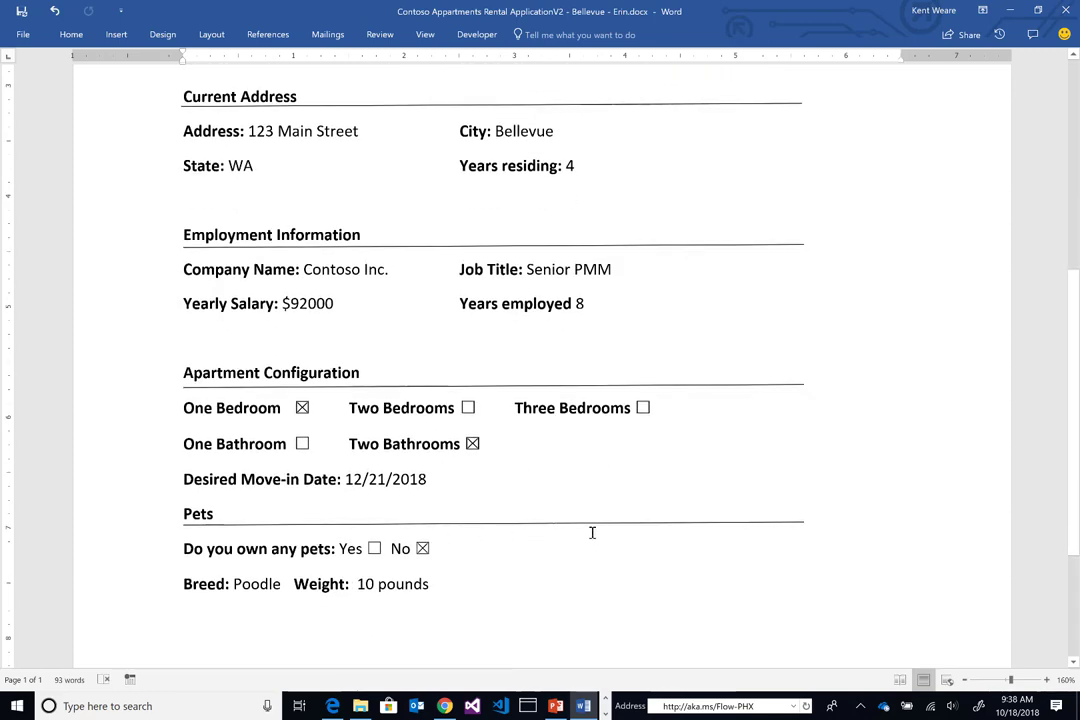
pyautogui.scroll(1, 607, 540)
pyautogui.scroll(3, 607, 540)
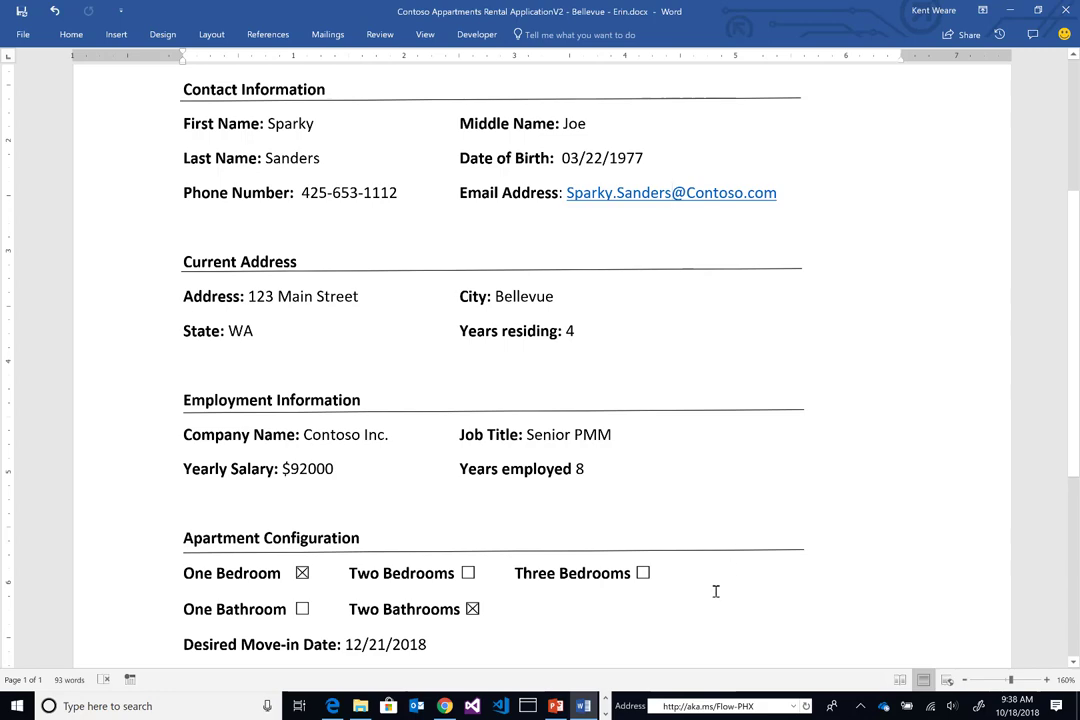
# Switch to the Outlook draft, preview its attached rental application PDF and send the email
pyautogui.hotkey('alt', 'Tab')
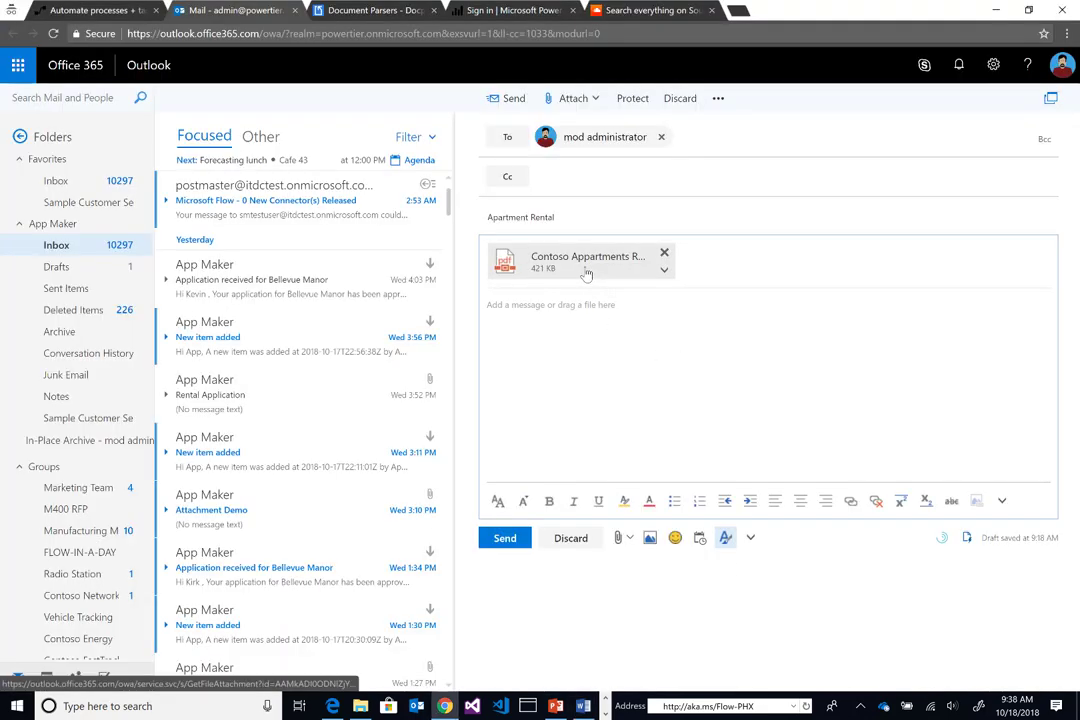
pyautogui.click(587, 262)
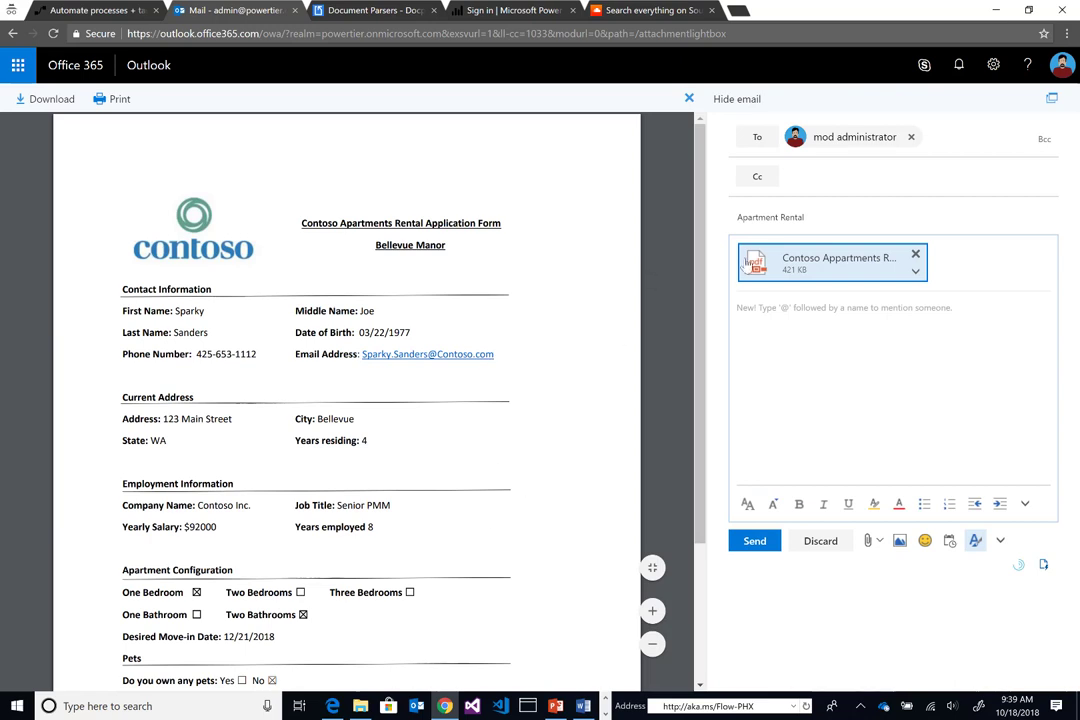
pyautogui.click(827, 216)
pyautogui.moveTo(827, 216); pyautogui.dragTo(723, 229)
pyautogui.click(722, 404)
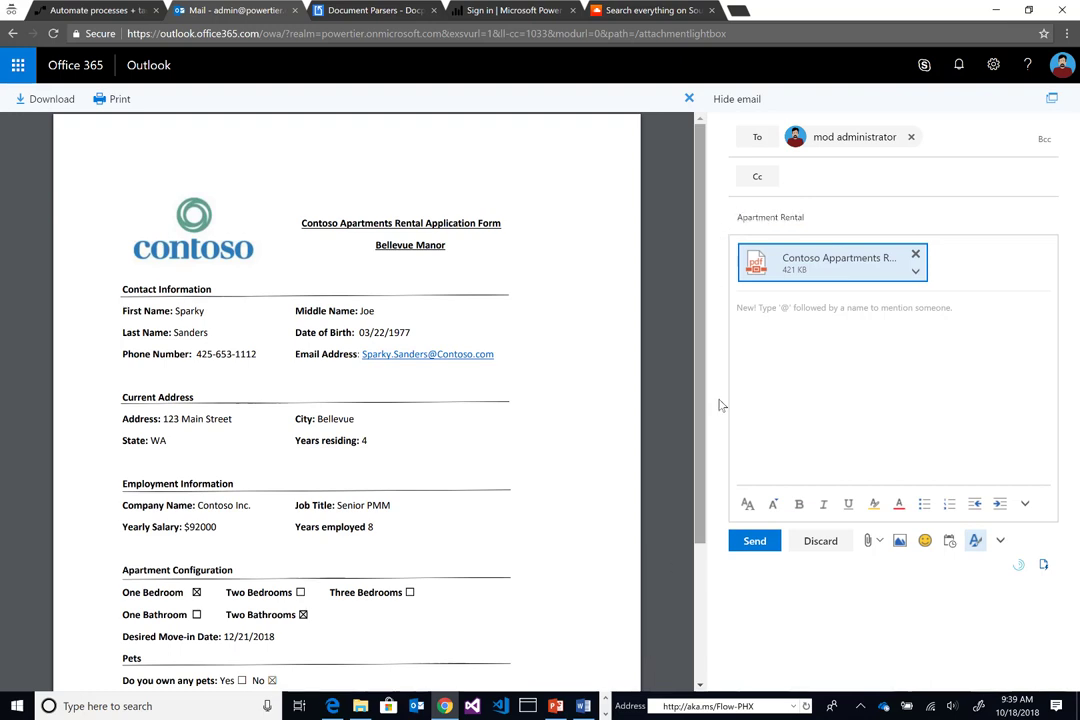
pyautogui.click(755, 542)
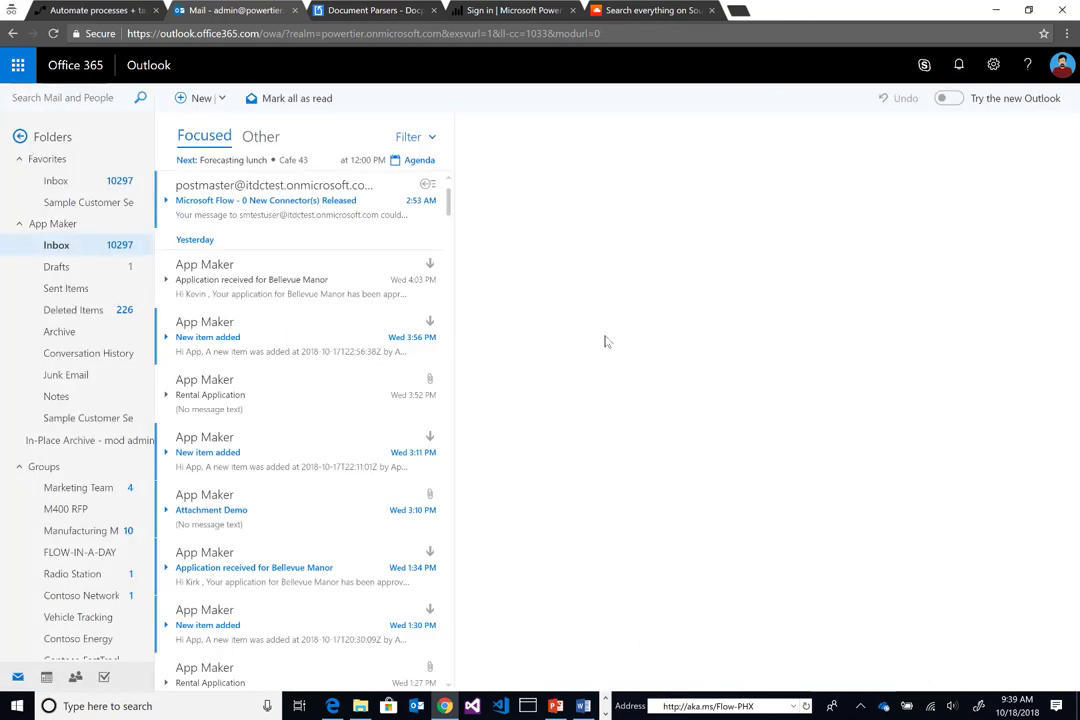
# Switch to Docparser and open the parsing rules of the Contoso Apartments Rental Applications parser
pyautogui.click(366, 13)
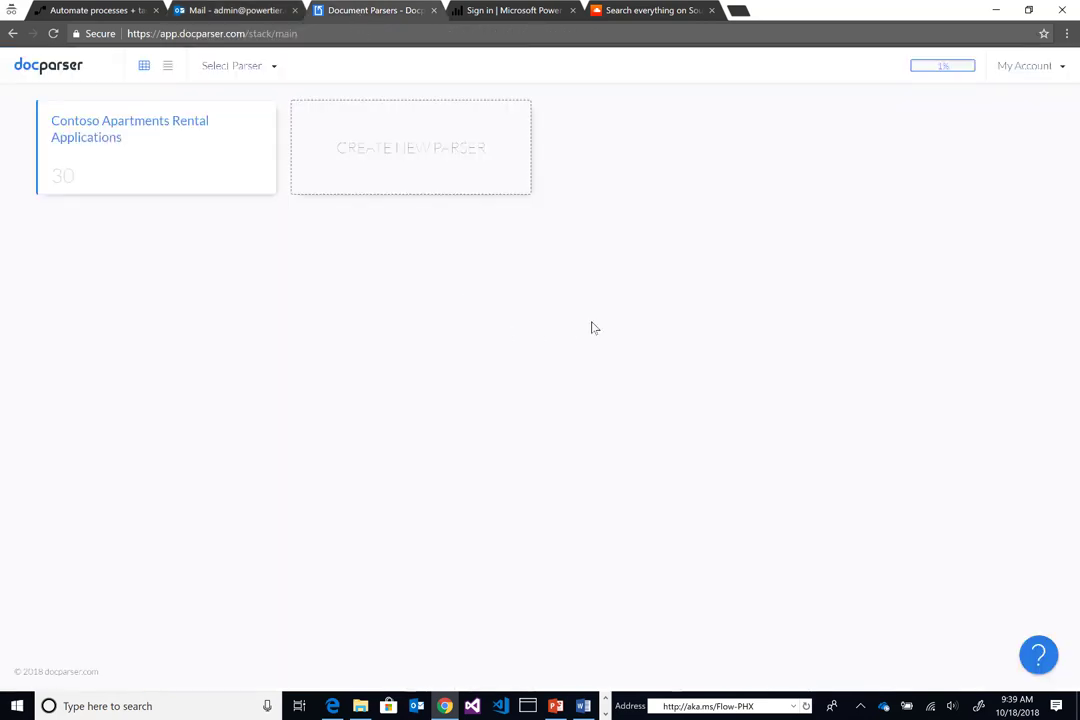
pyautogui.click(96, 141)
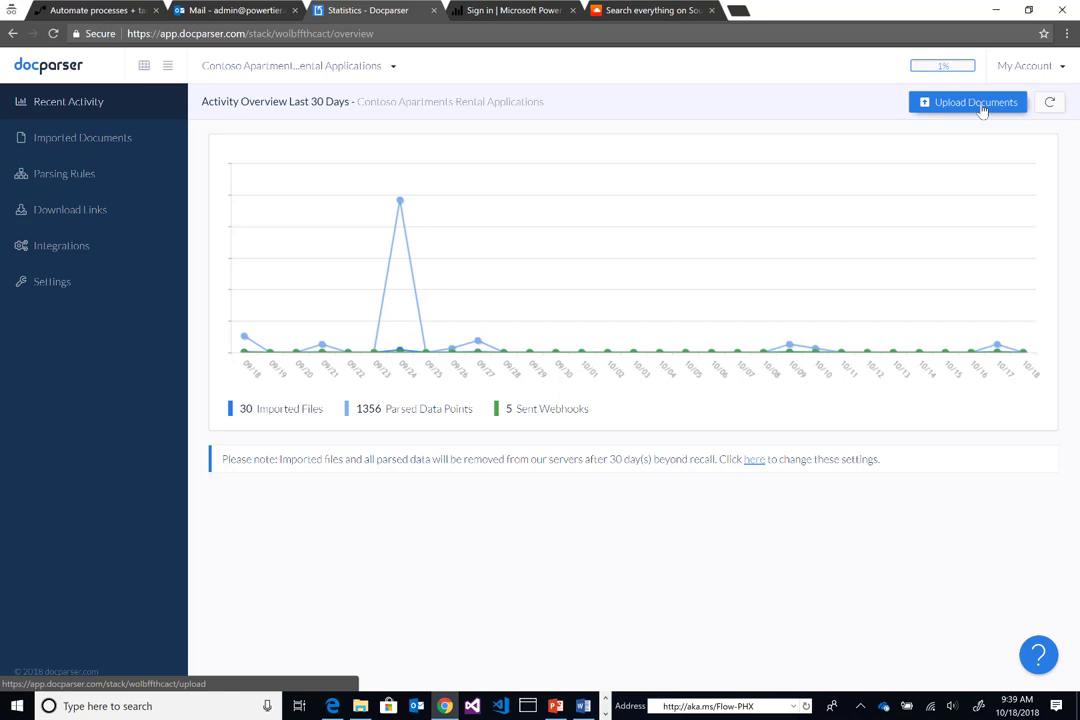
pyautogui.click(65, 176)
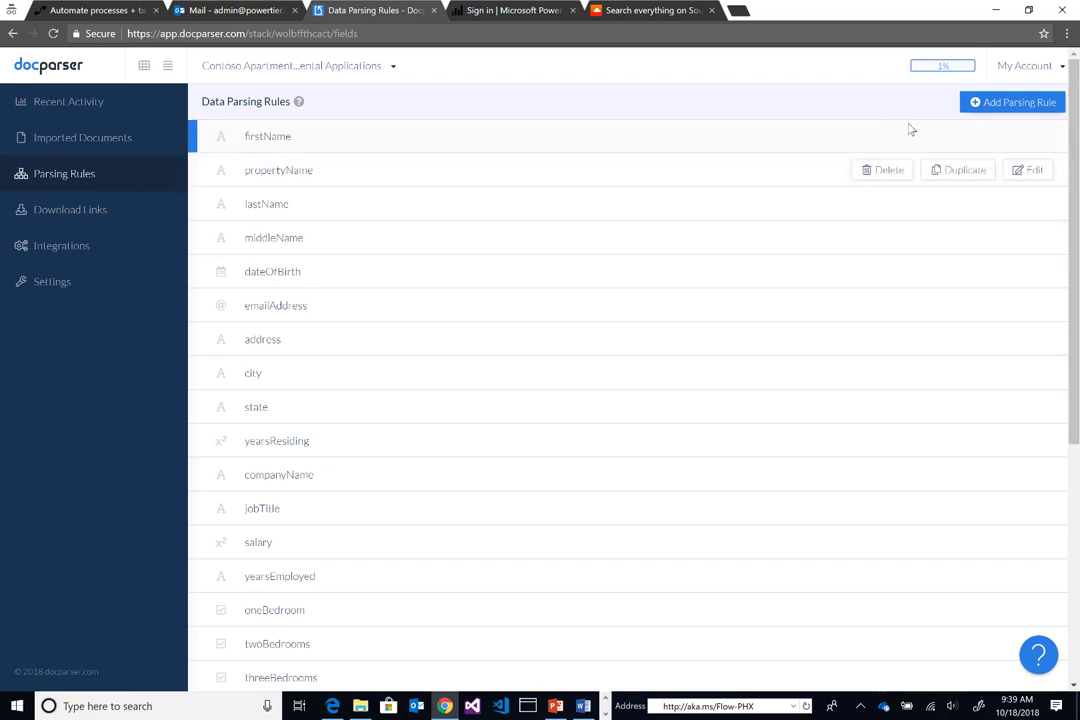
# View the presets for a new parsing rule and the field position defined for the firstName rule
pyautogui.click(1019, 105)
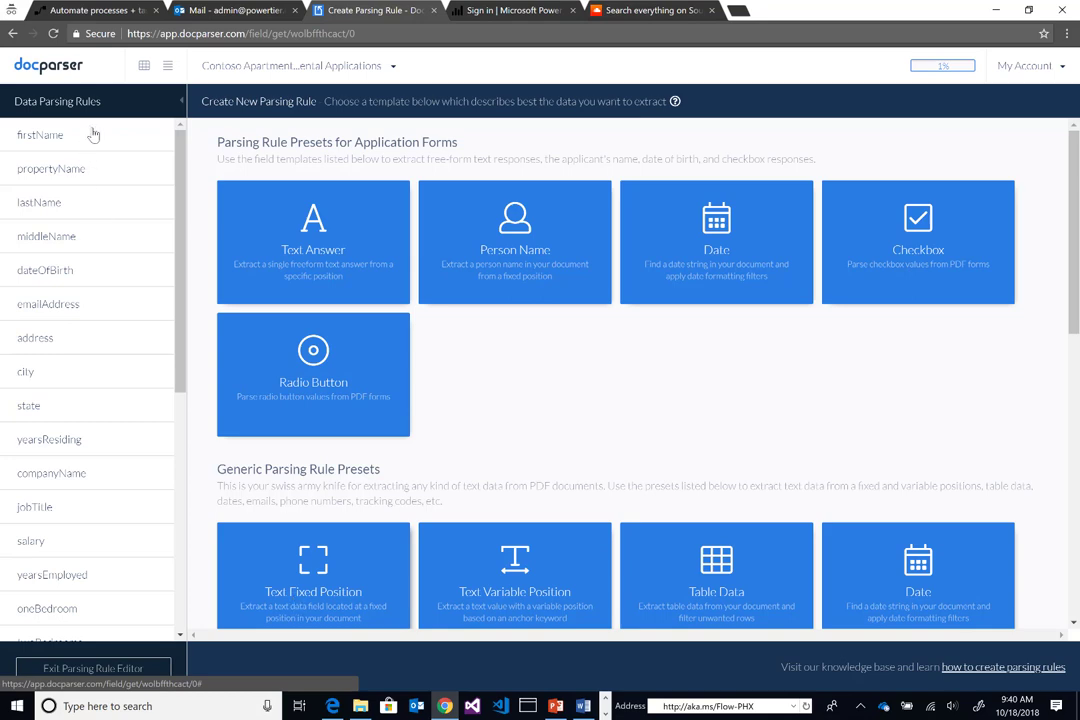
pyautogui.click(33, 138)
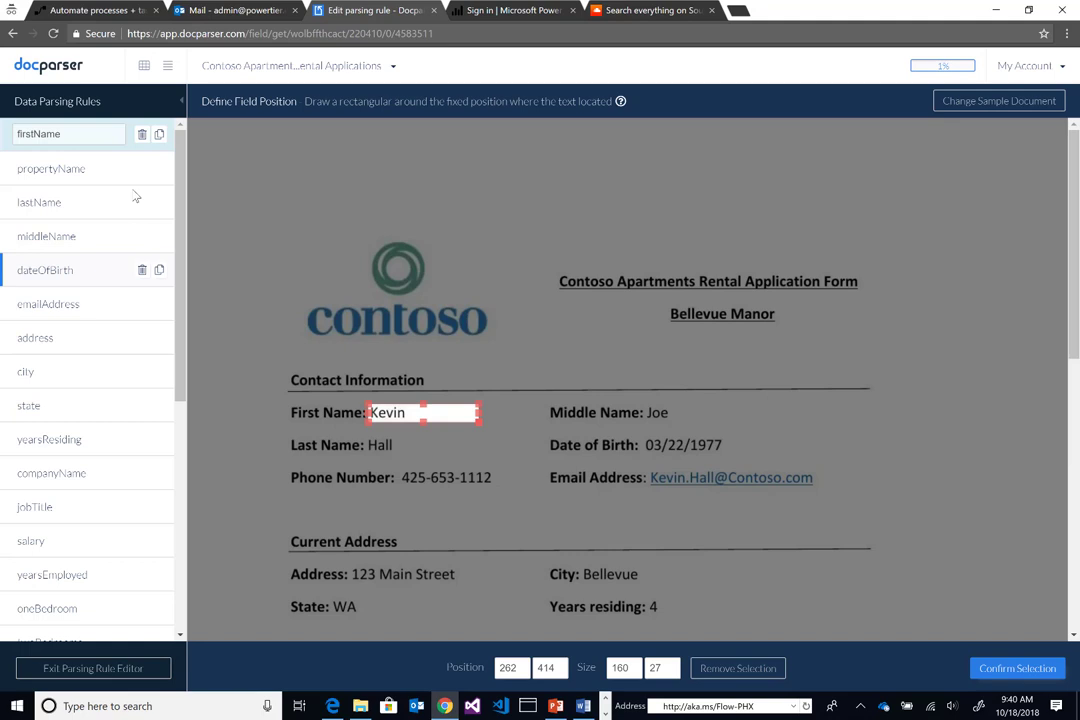
pyautogui.click(72, 169)
pyautogui.click(62, 476)
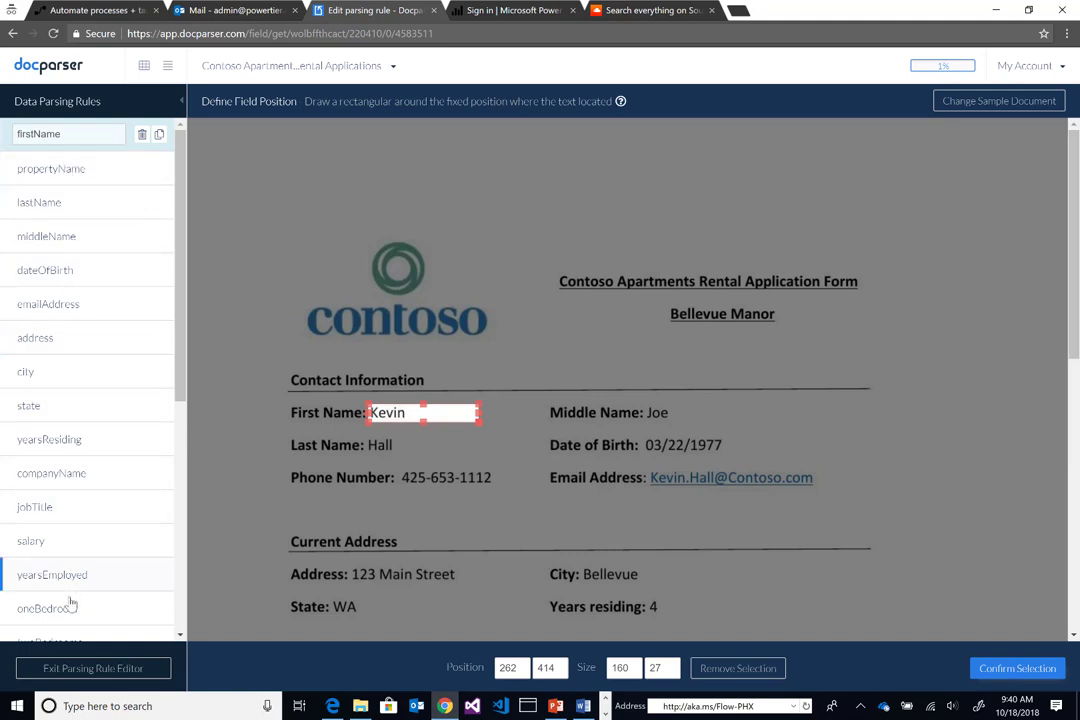
pyautogui.click(50, 170)
# Switch to Microsoft Flow, open the PHX | Receive Rental Applications flow and show the email trigger's advanced options
pyautogui.hotkey('alt', 'Tab')
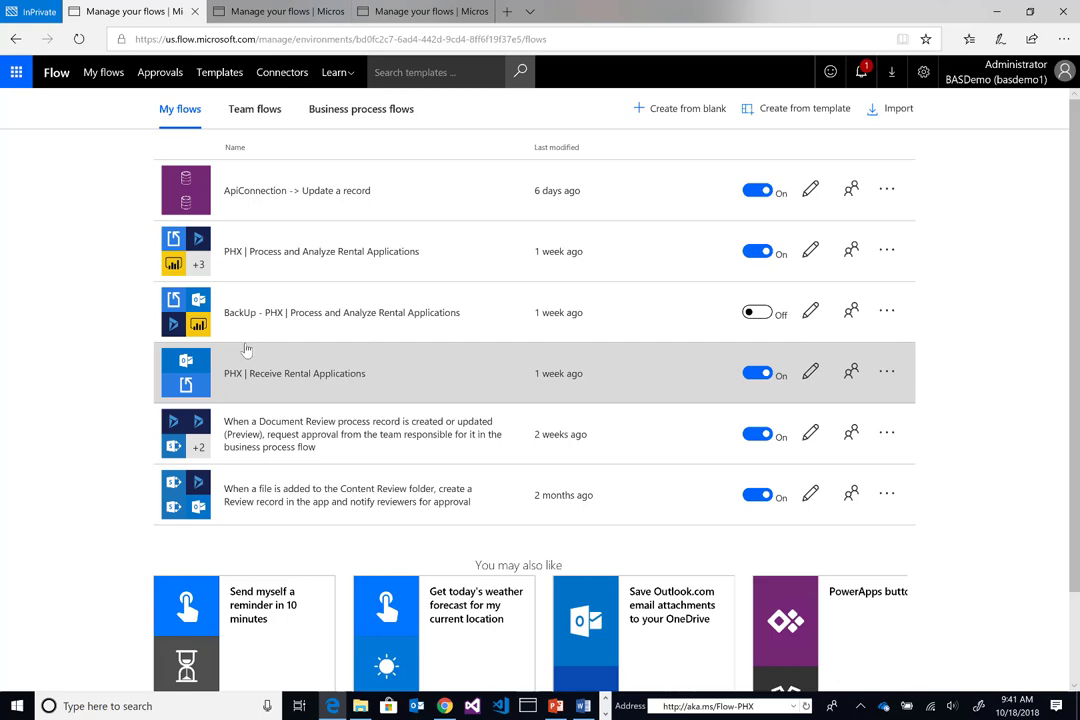
pyautogui.click(290, 376)
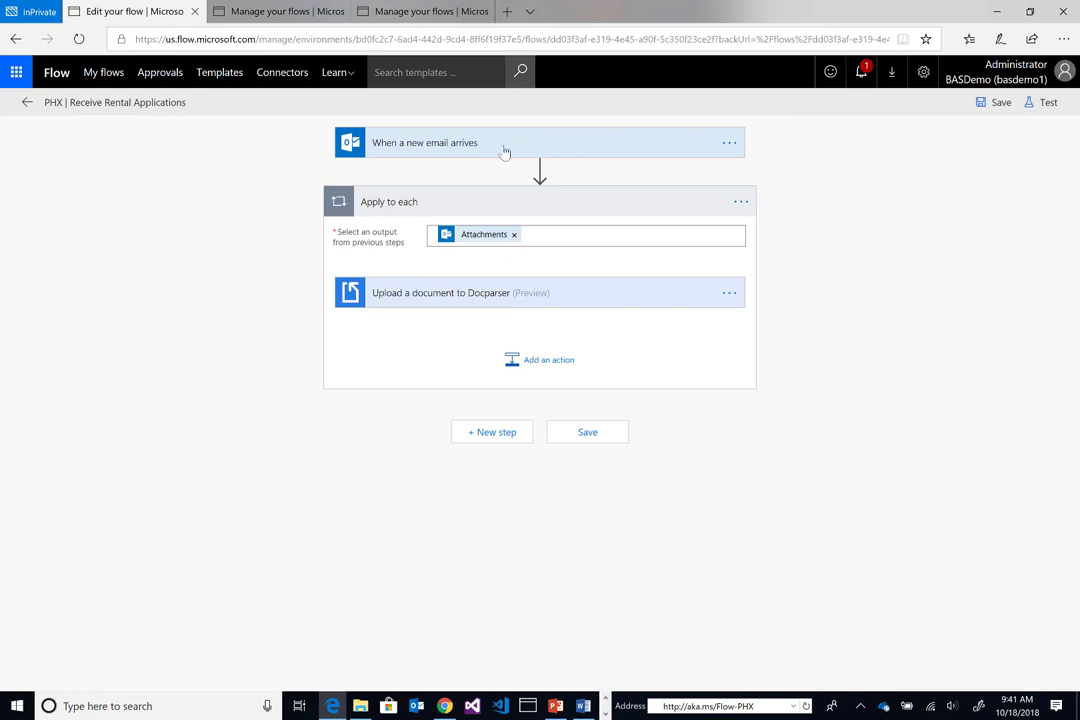
pyautogui.click(505, 151)
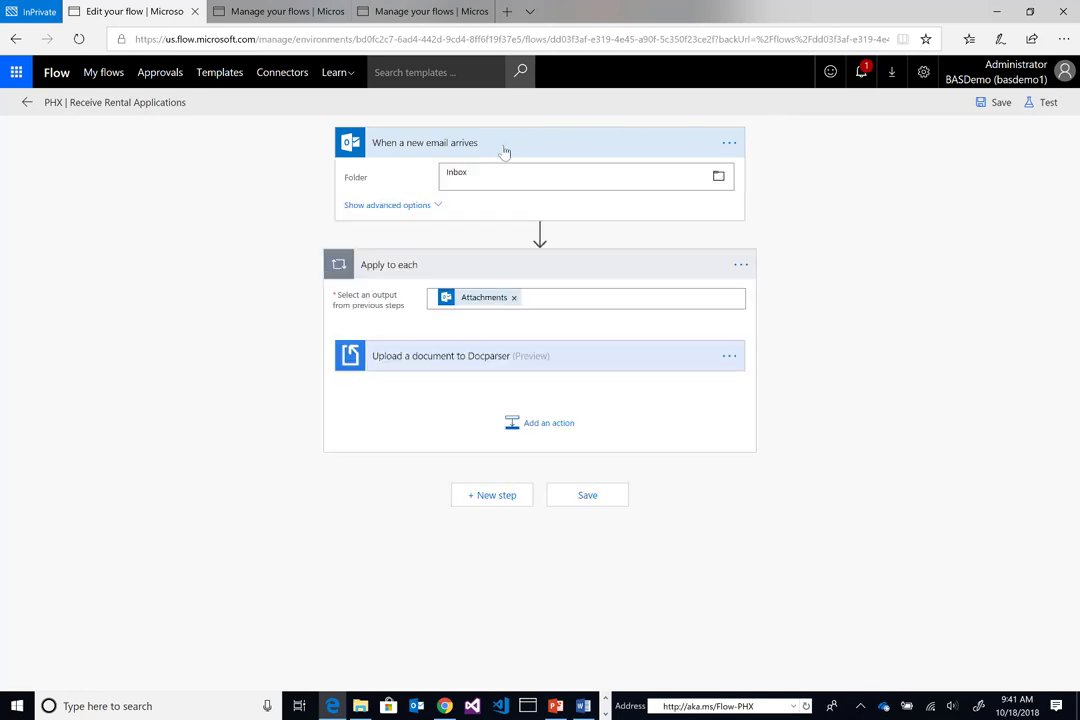
pyautogui.click(405, 207)
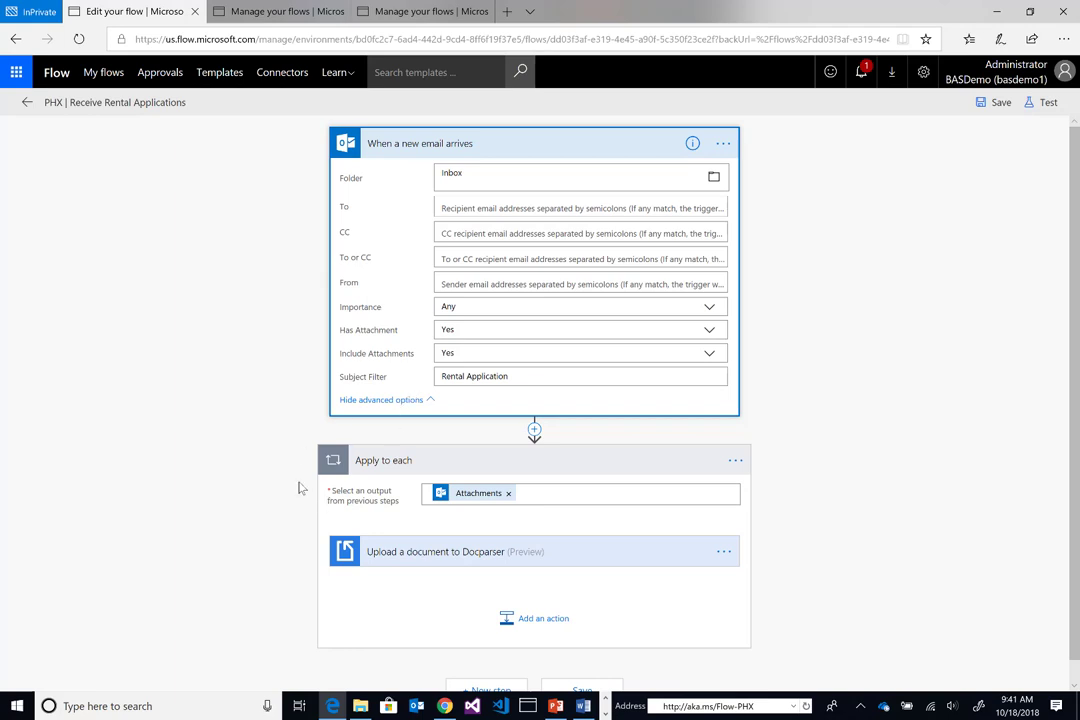
# Inspect the settings of the Upload a document to Docparser action and leave the flow editor
pyautogui.click(423, 556)
pyautogui.scroll(-2, 357, 494)
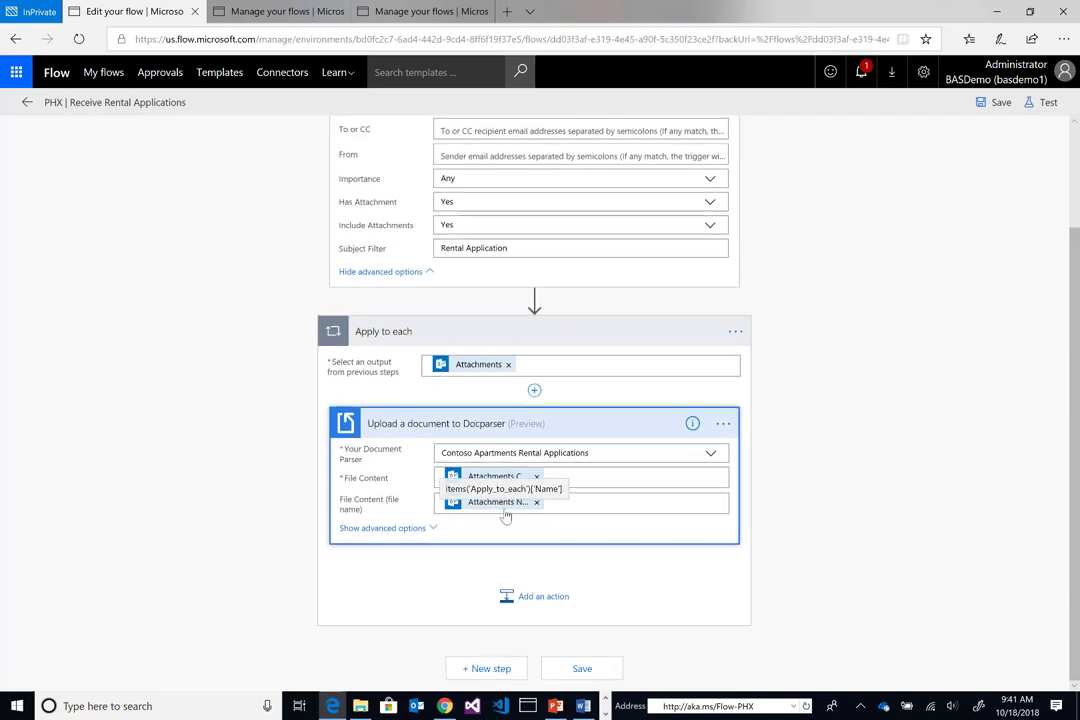
pyautogui.click(28, 104)
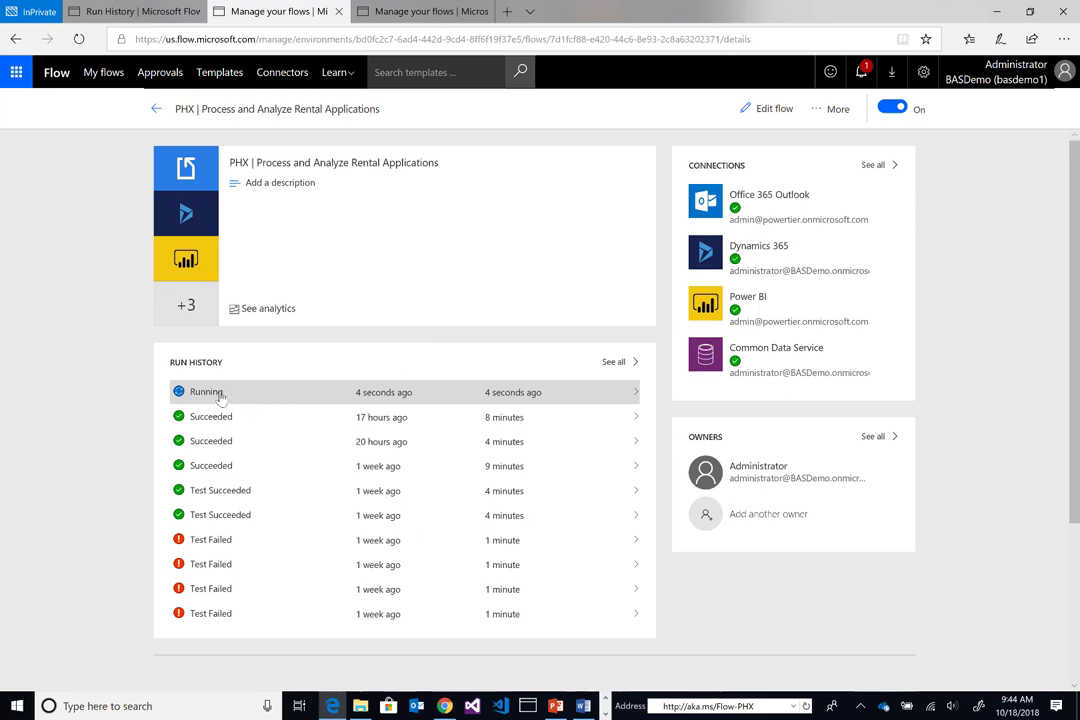
# Open the PHX | Process and Analyze Rental Applications flow for editing and look over its variables and condition branches
pyautogui.click(774, 109)
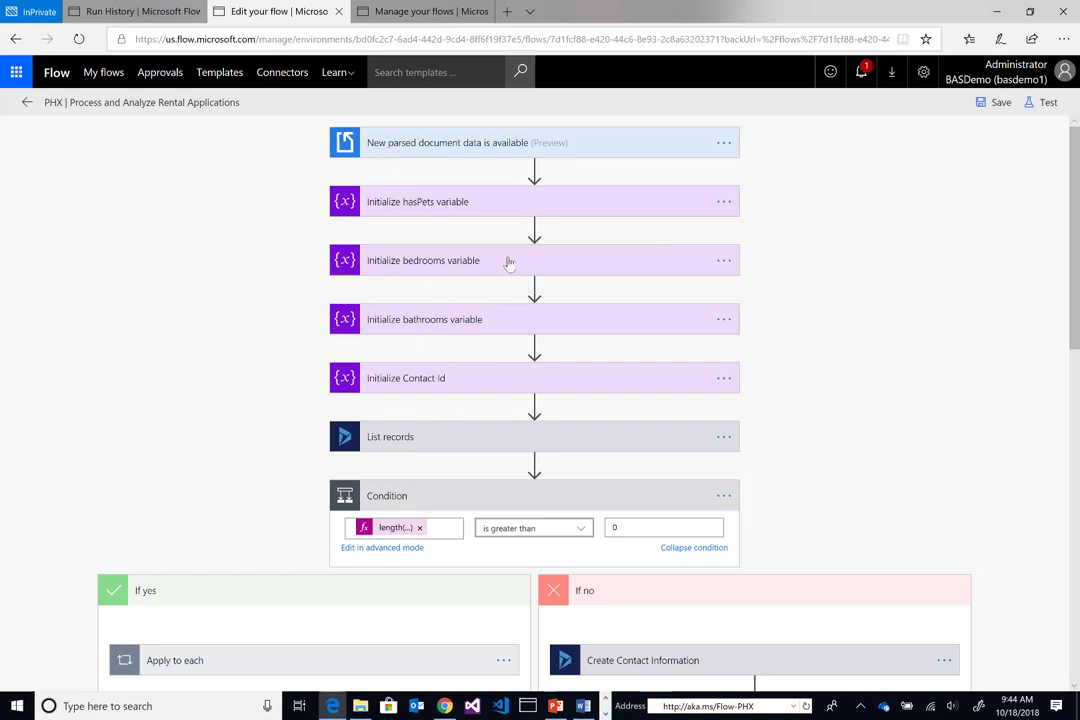
pyautogui.scroll(-3, 226, 342)
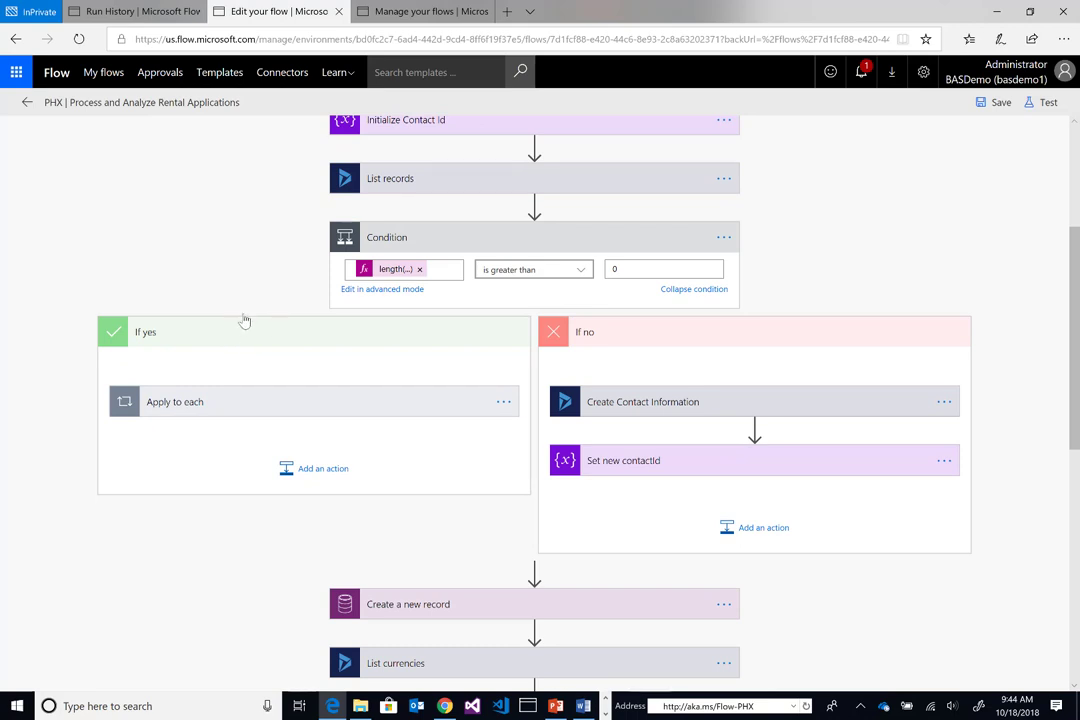
pyautogui.scroll(1, 294, 313)
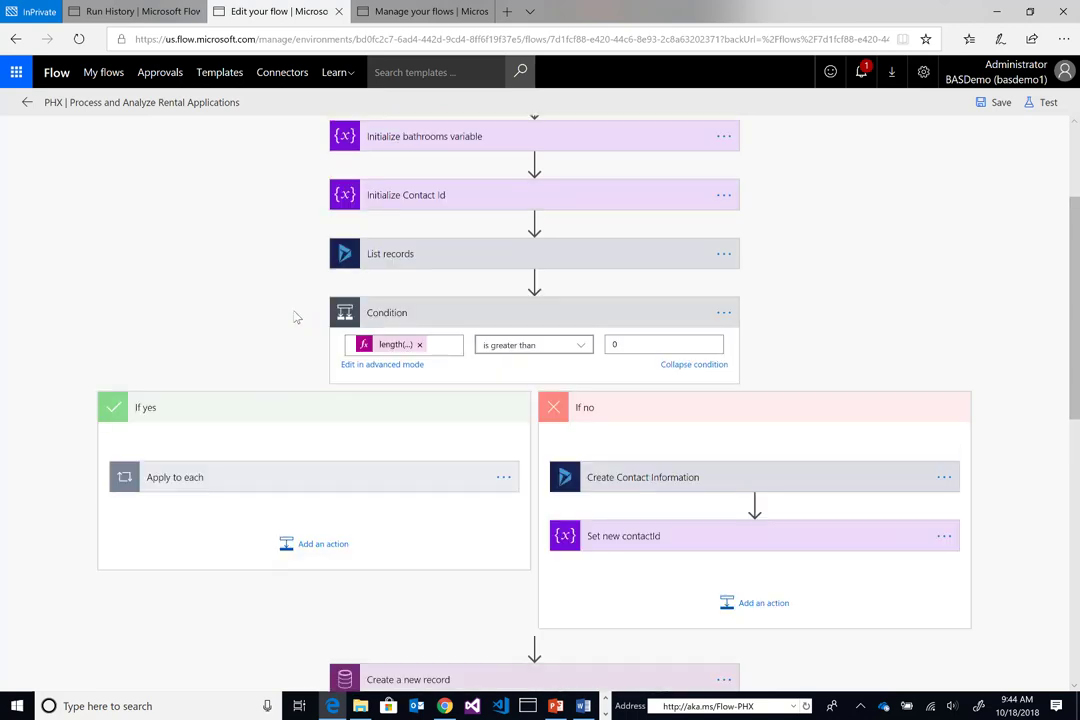
pyautogui.scroll(-1, 289, 325)
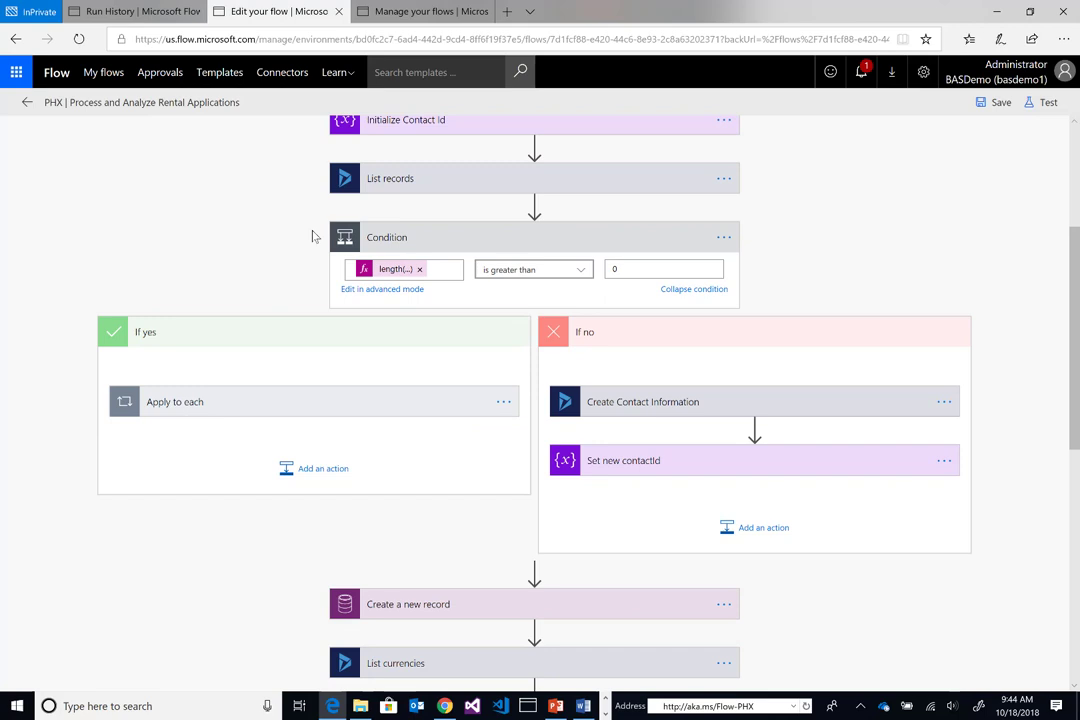
# Expand the List records action with its advanced options and examine the filter query and available dynamic content
pyautogui.click(407, 183)
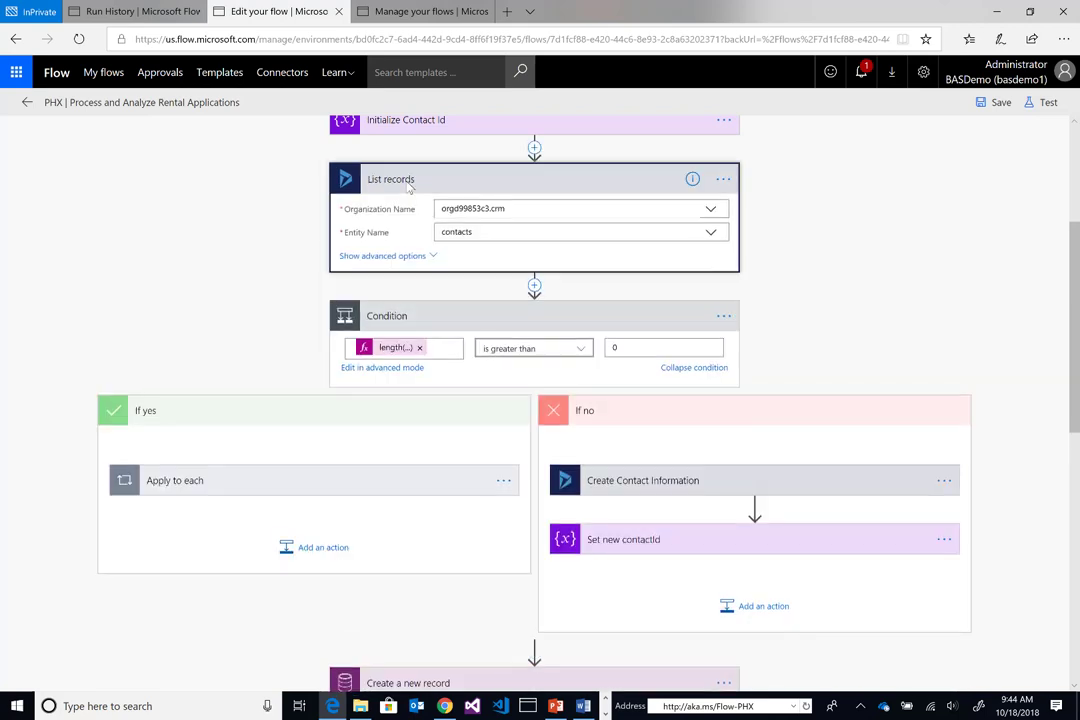
pyautogui.click(407, 183)
pyautogui.click(410, 180)
pyautogui.click(382, 257)
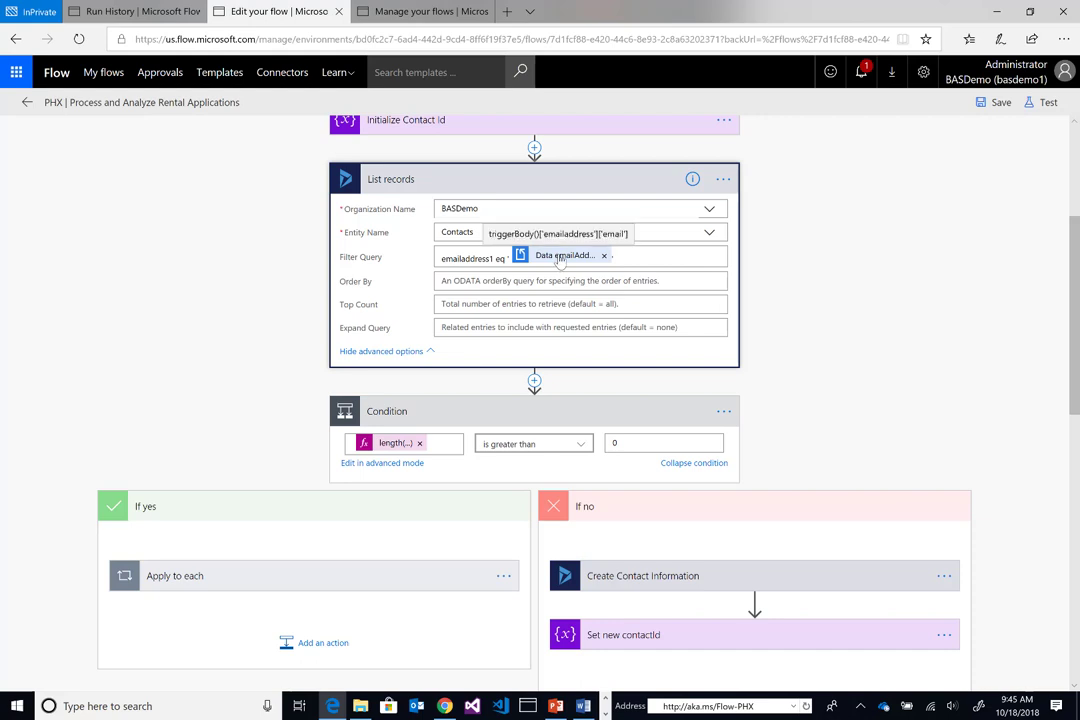
pyautogui.click(633, 256)
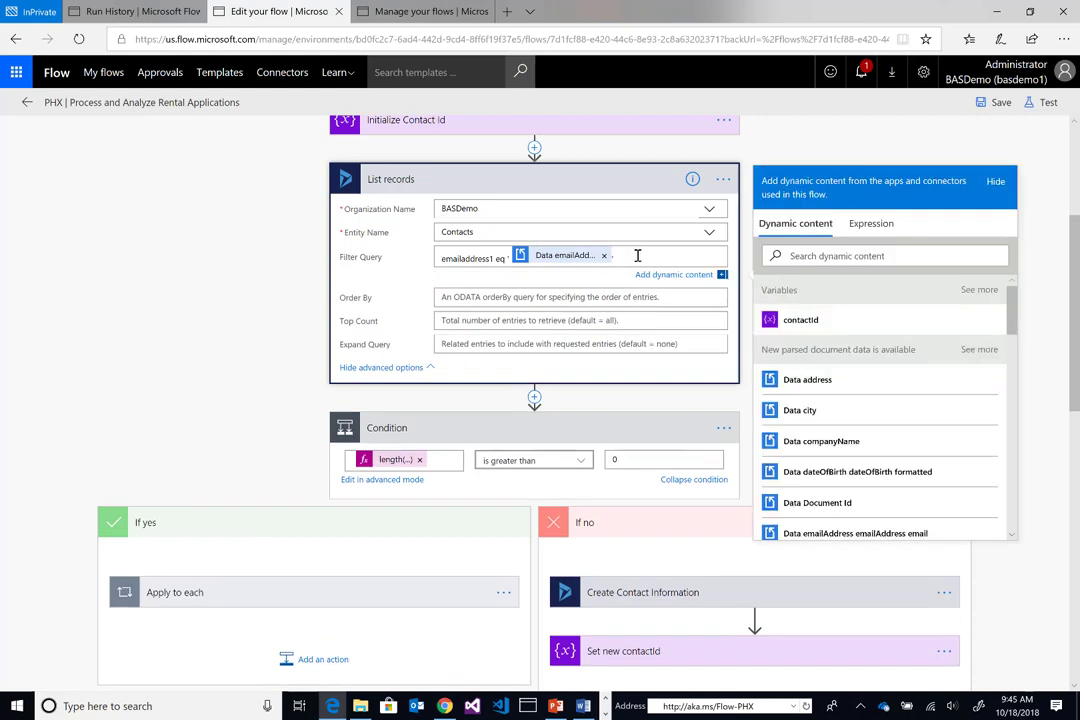
pyautogui.moveTo(1015, 320); pyautogui.dragTo(1021, 372)
pyautogui.scroll(-2, 1021, 384)
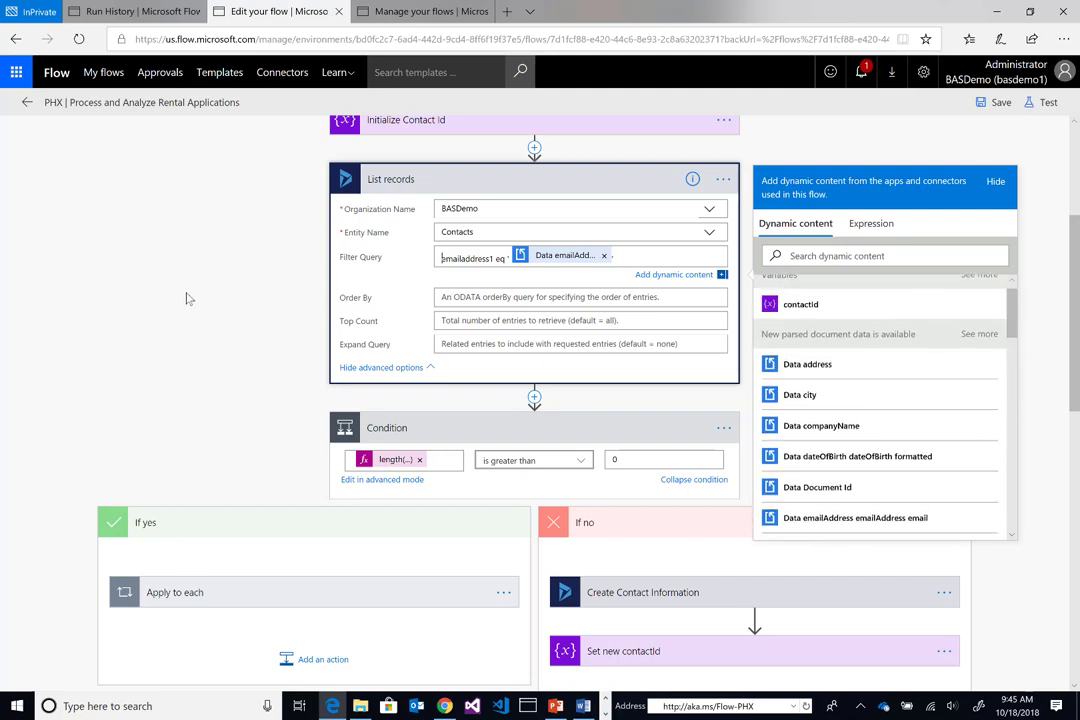
pyautogui.click(165, 268)
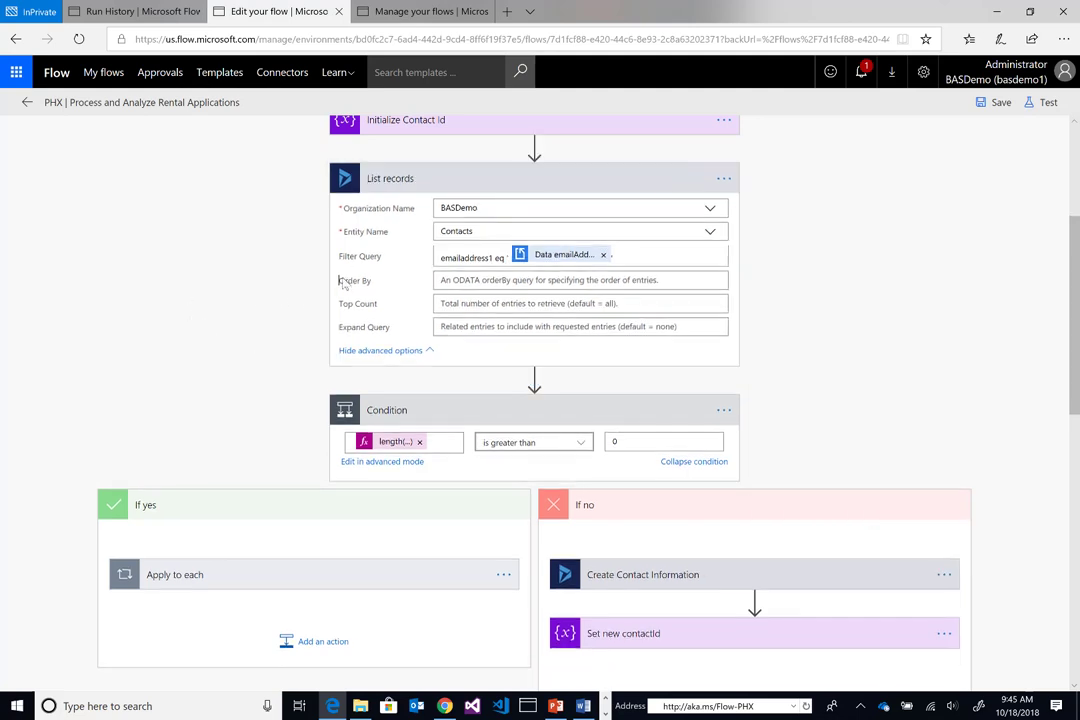
# Examine the length expression used in the Condition that follows List records
pyautogui.click(393, 447)
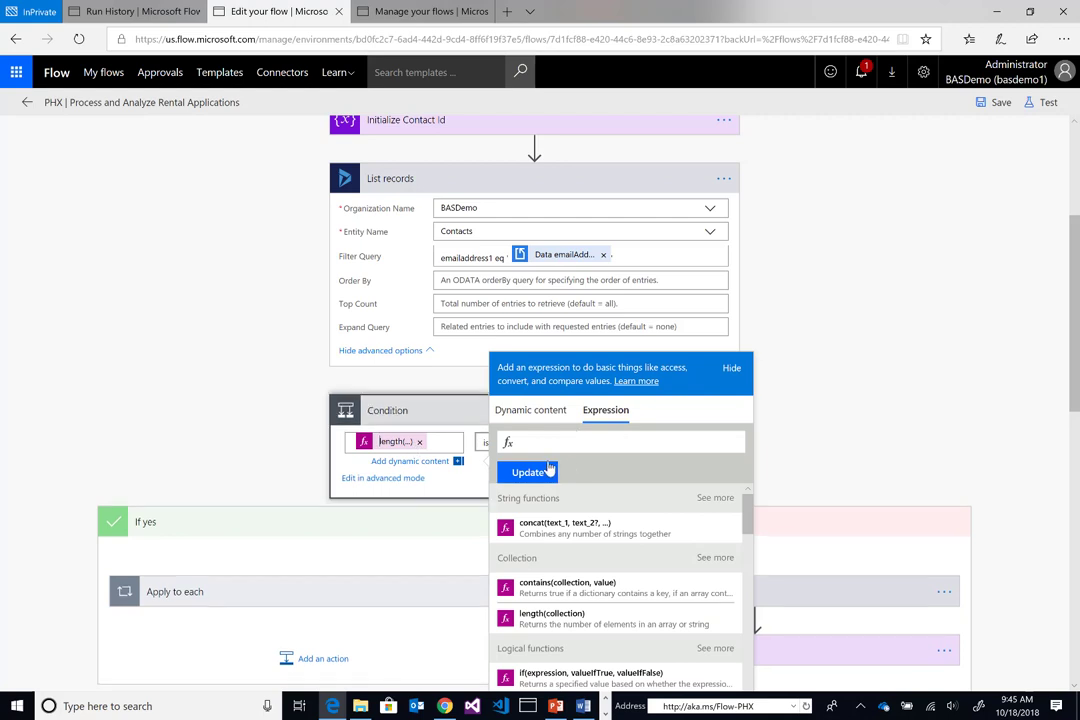
pyautogui.click(387, 442)
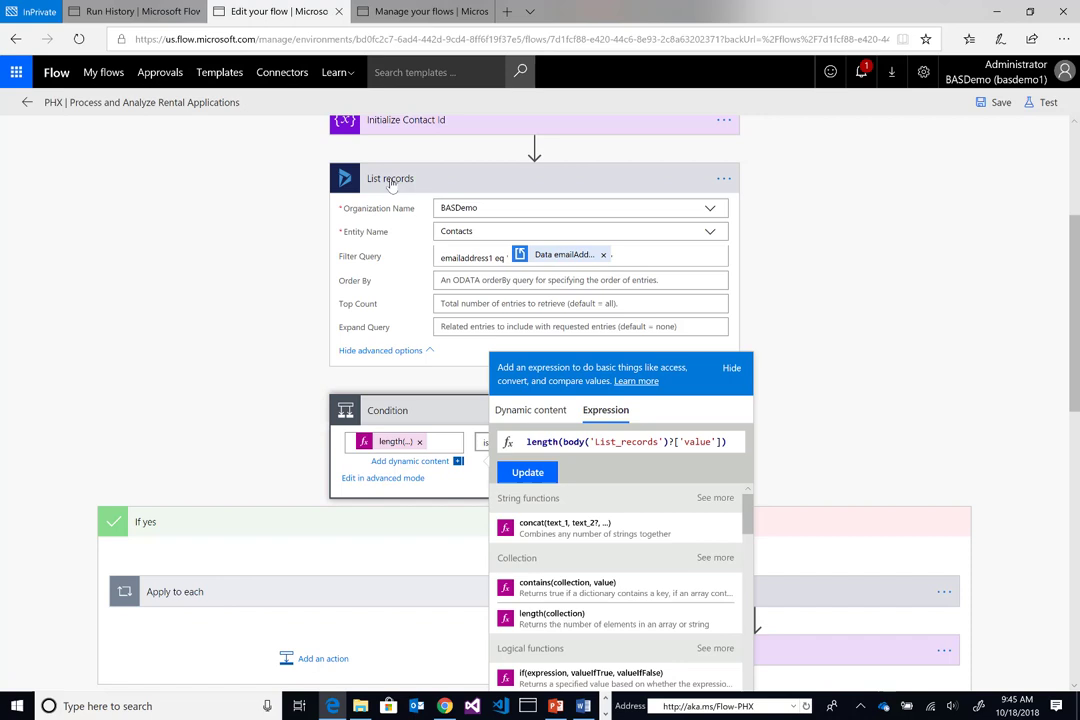
pyautogui.click(290, 418)
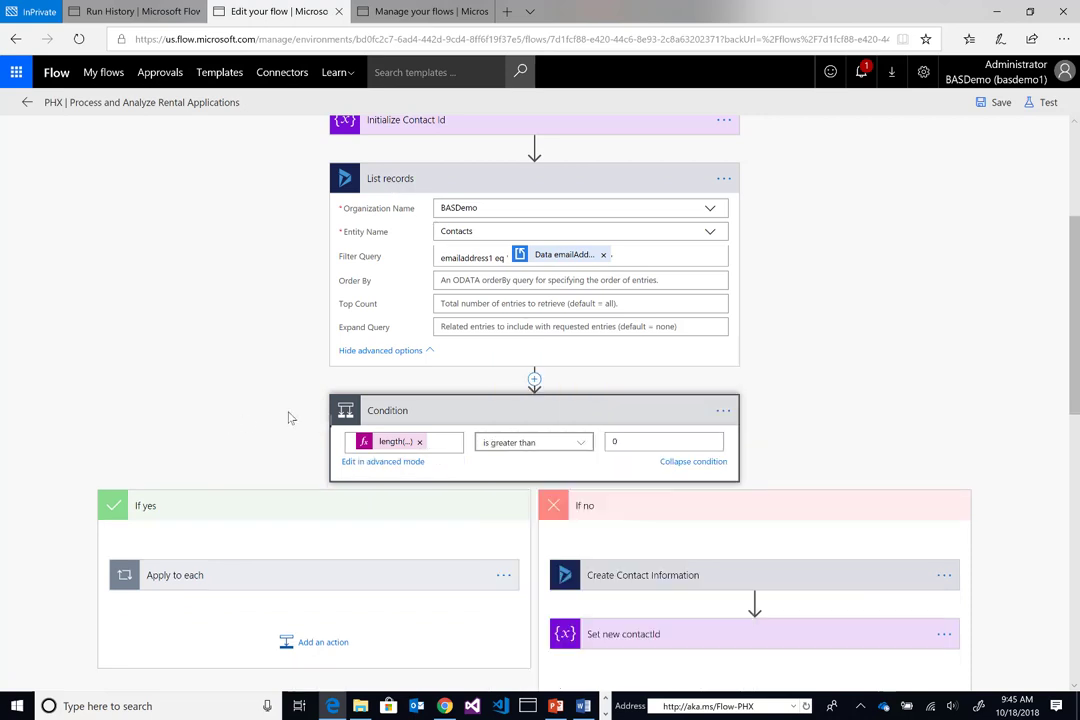
# Expand Apply to each in the If yes branch and examine the Update Contact Information action with its advanced options, collapsing that action when done
pyautogui.click(188, 576)
pyautogui.scroll(-2, 125, 350)
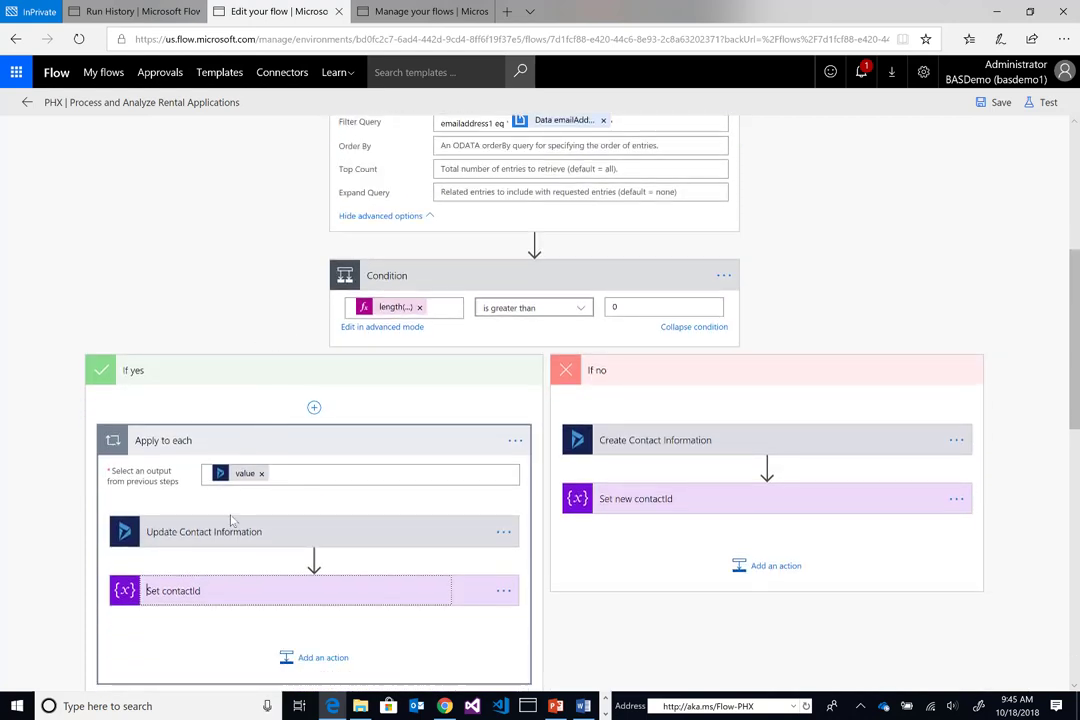
pyautogui.click(150, 531)
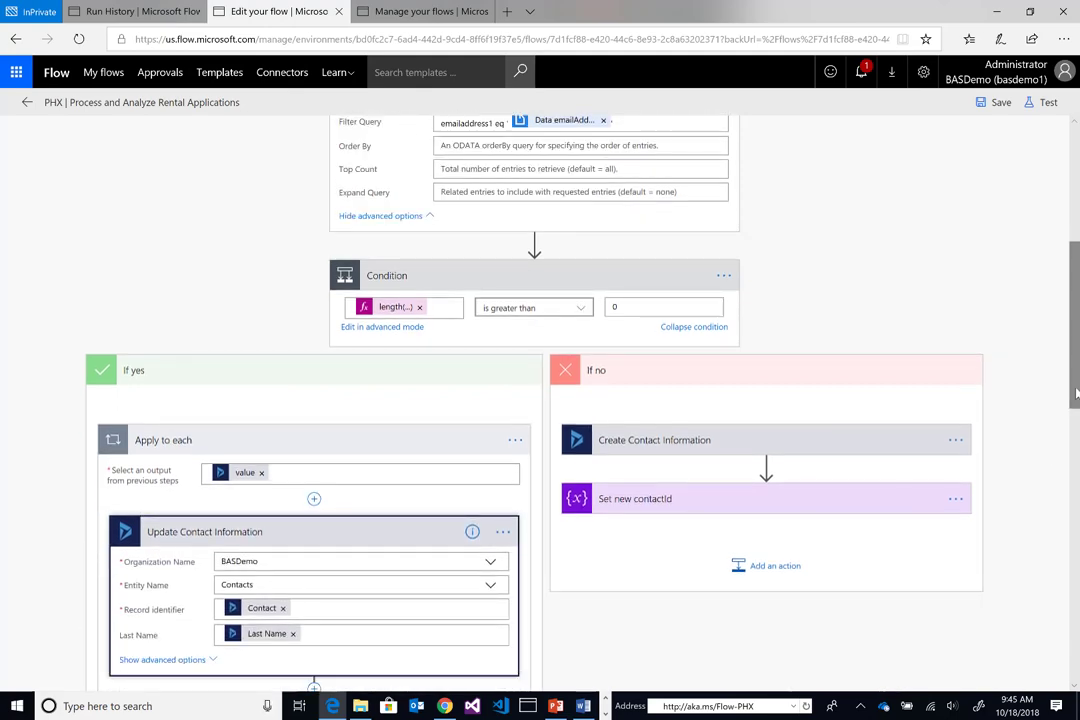
pyautogui.scroll(-2, 1077, 479)
pyautogui.scroll(-1, 1077, 479)
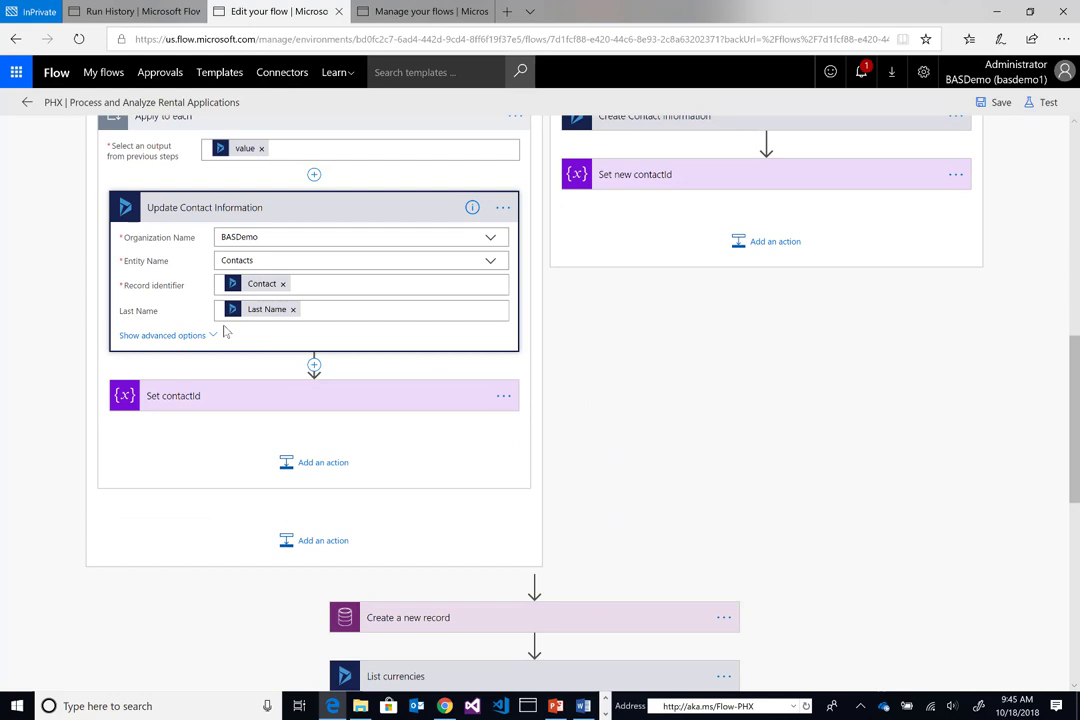
pyautogui.click(185, 337)
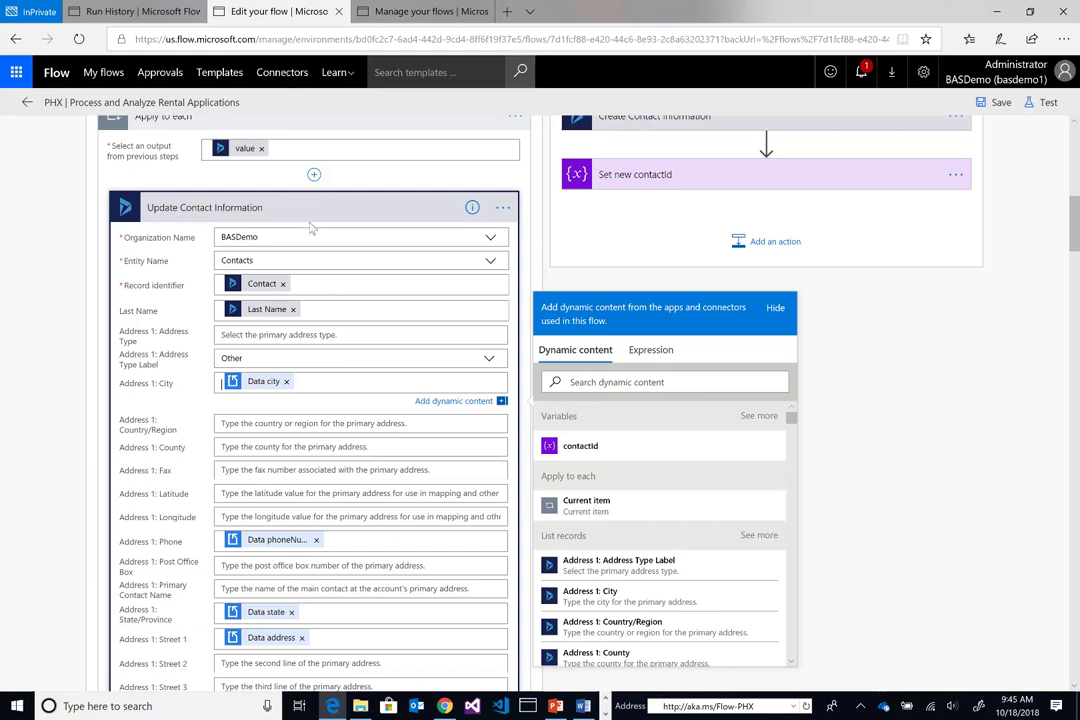
pyautogui.click(380, 207)
# Expand Create Contact Information in the If no branch and review the form data mapped to its contact fields
pyautogui.scroll(1, 947, 437)
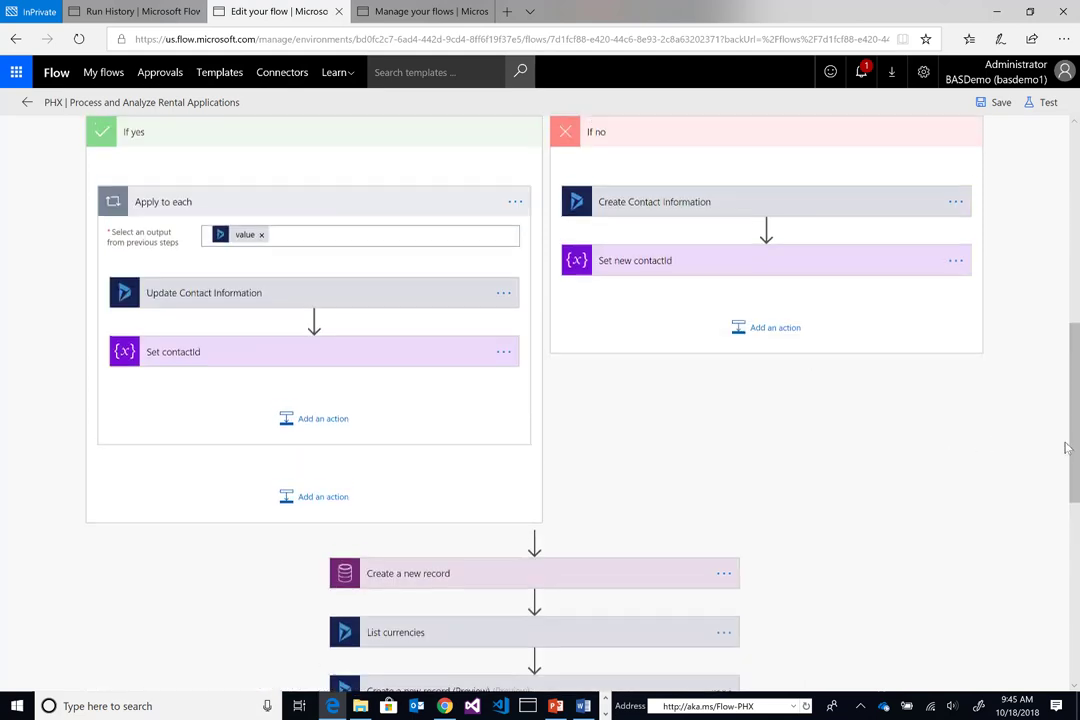
pyautogui.scroll(2, 993, 400)
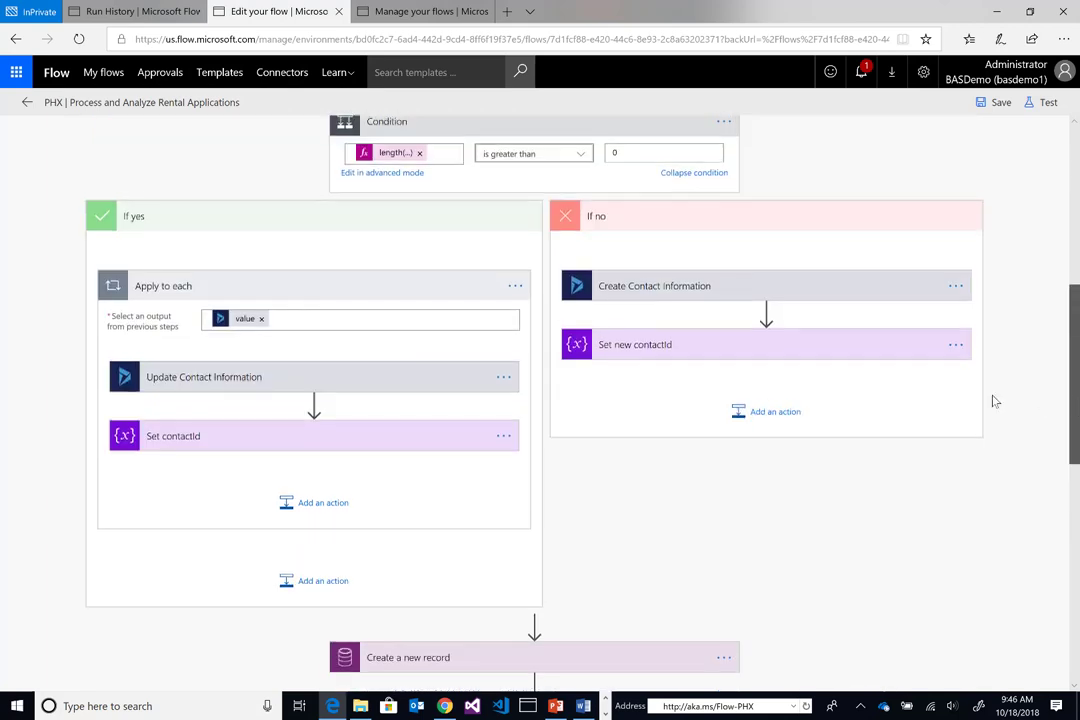
pyautogui.click(637, 343)
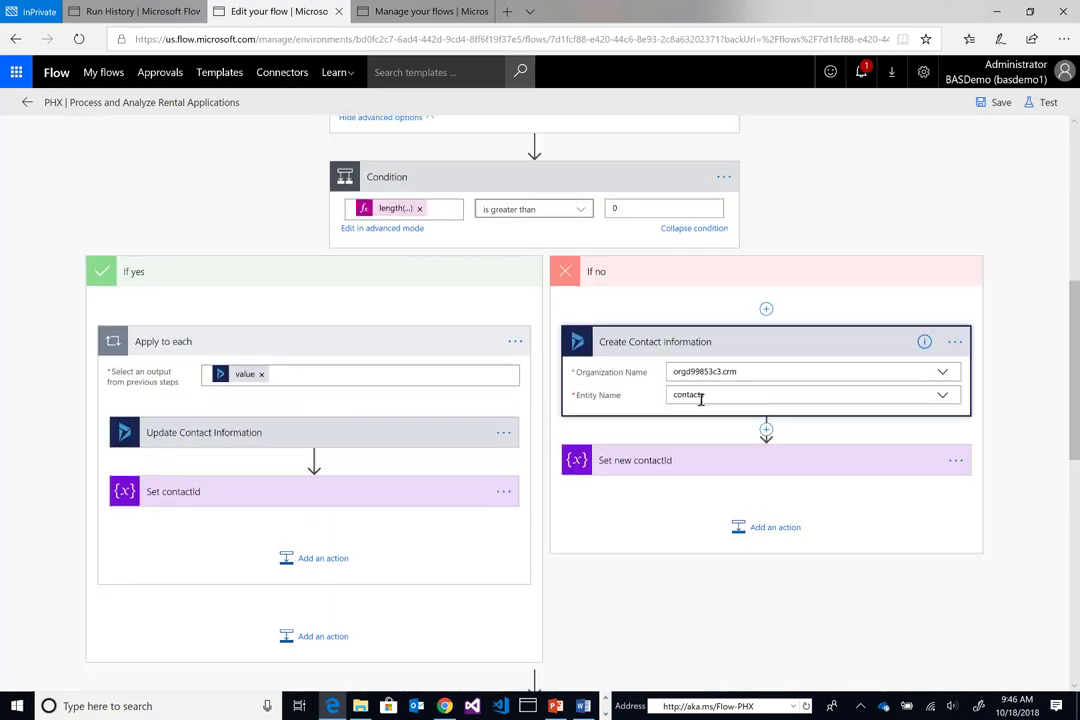
pyautogui.click(804, 397)
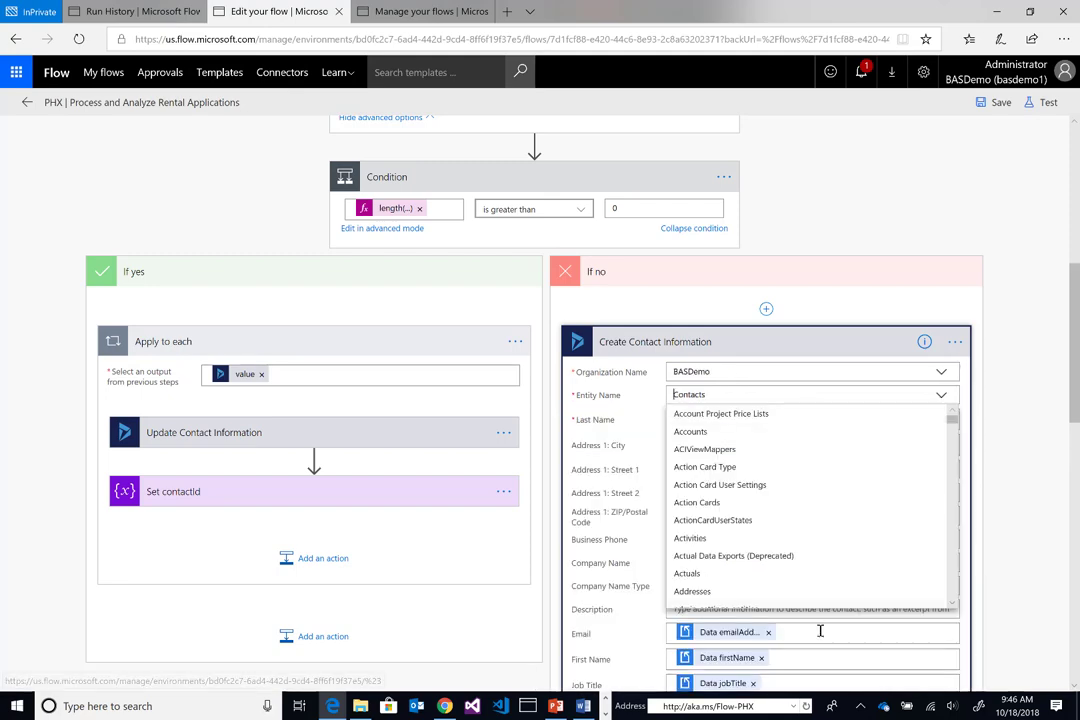
pyautogui.click(857, 614)
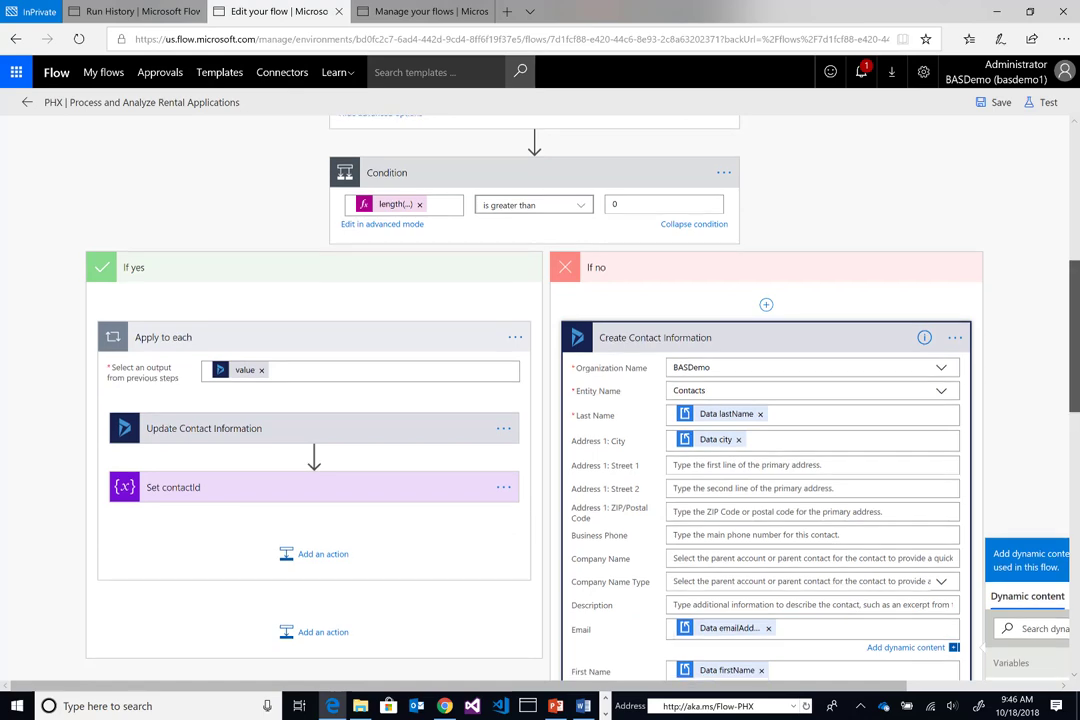
pyautogui.scroll(-4, 752, 362)
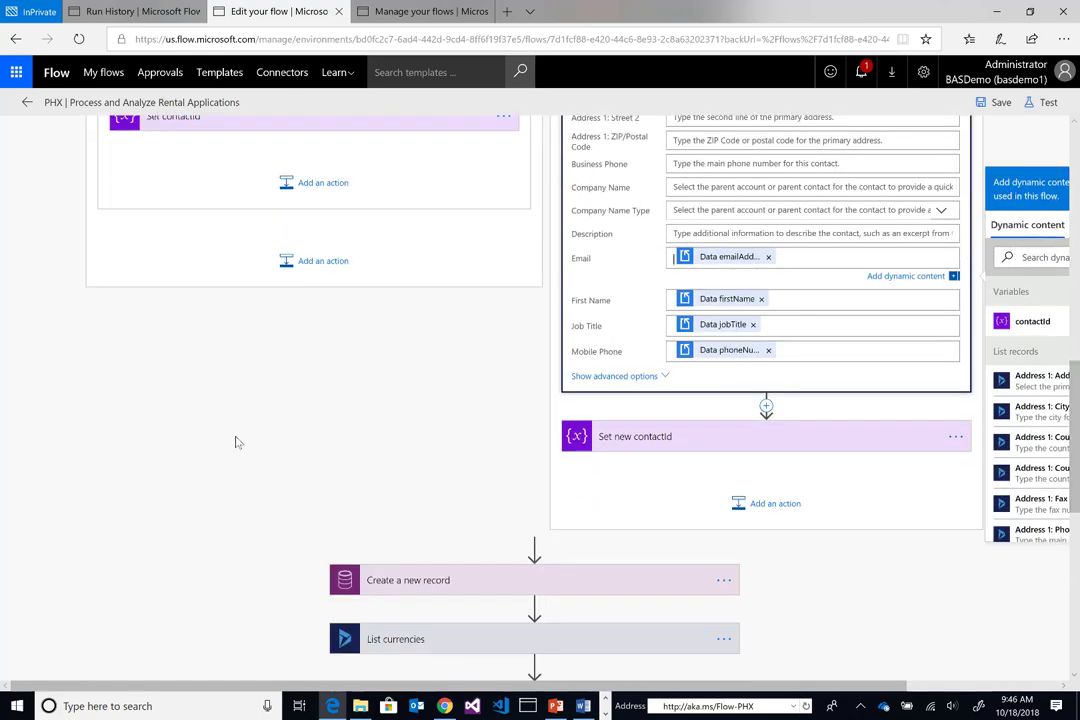
pyautogui.scroll(2, 385, 412)
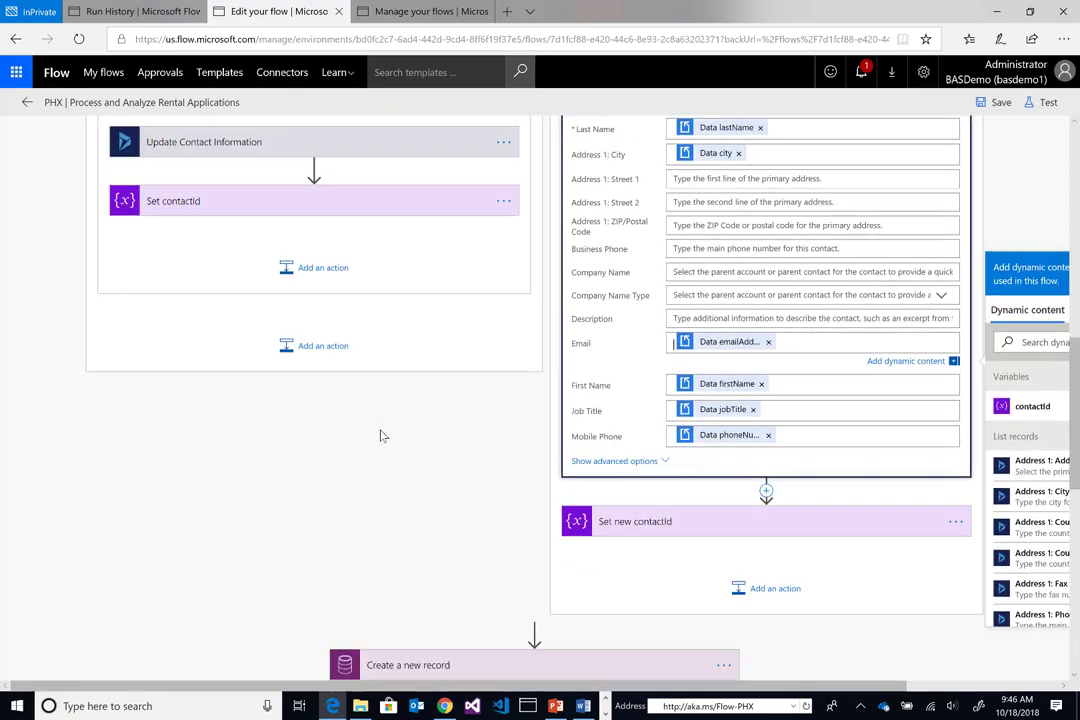
pyautogui.click(441, 533)
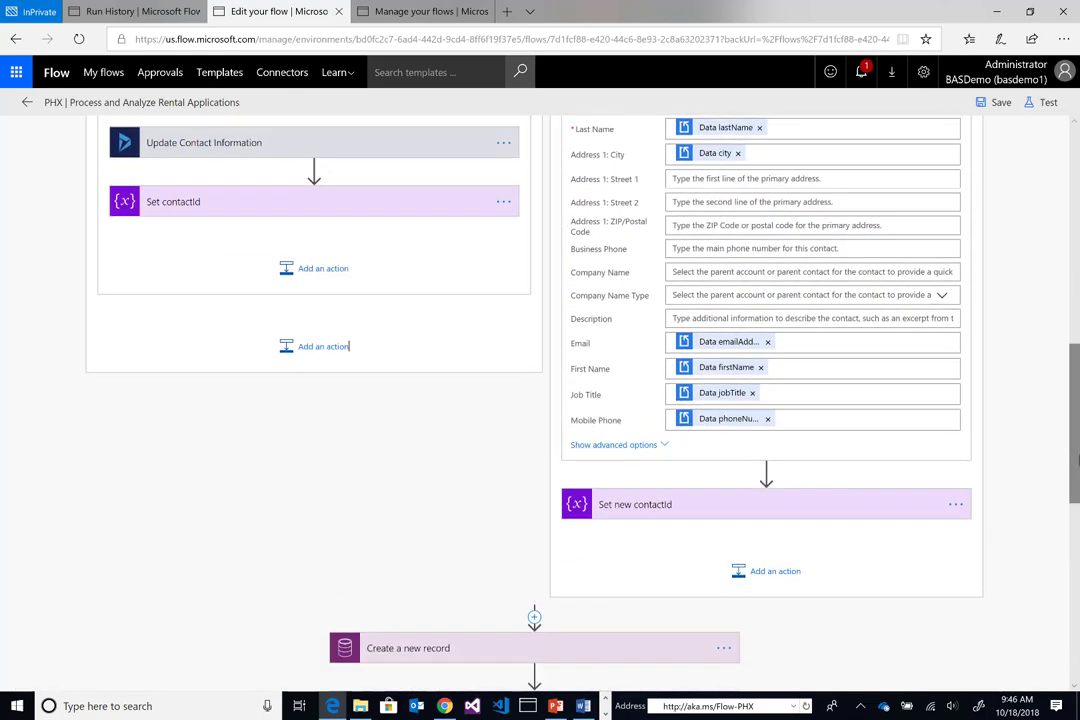
# Inspect the Create a new record action for Apartment Rental Process, including the Contact field in its advanced options, and collapse it
pyautogui.scroll(-8, 348, 344)
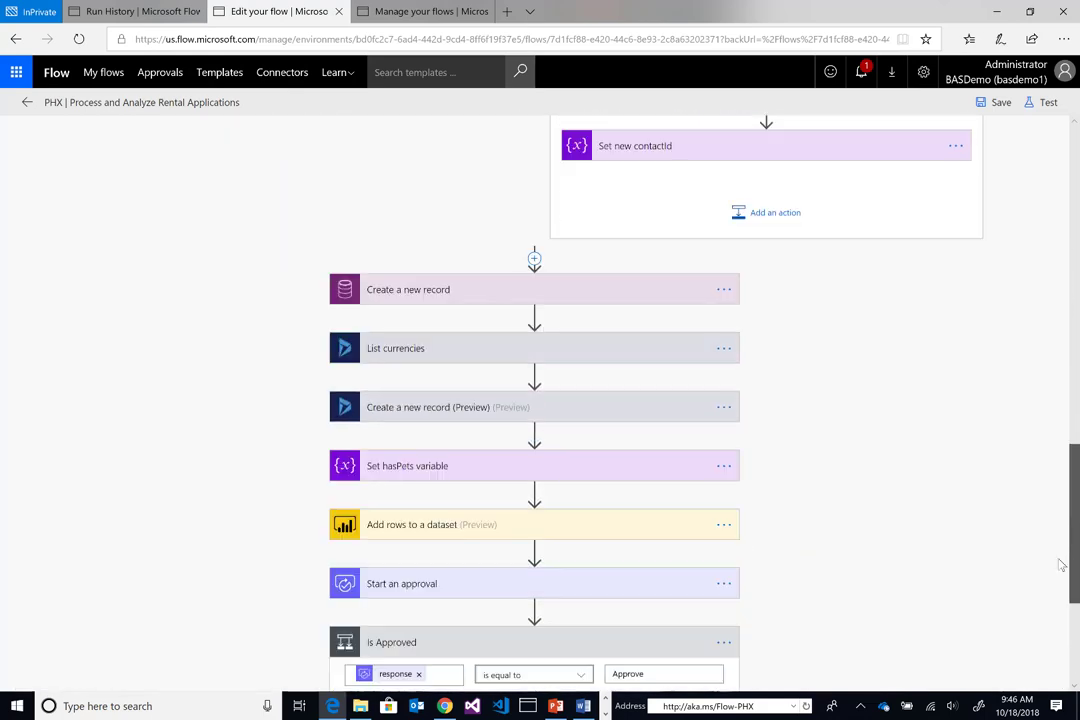
pyautogui.click(455, 286)
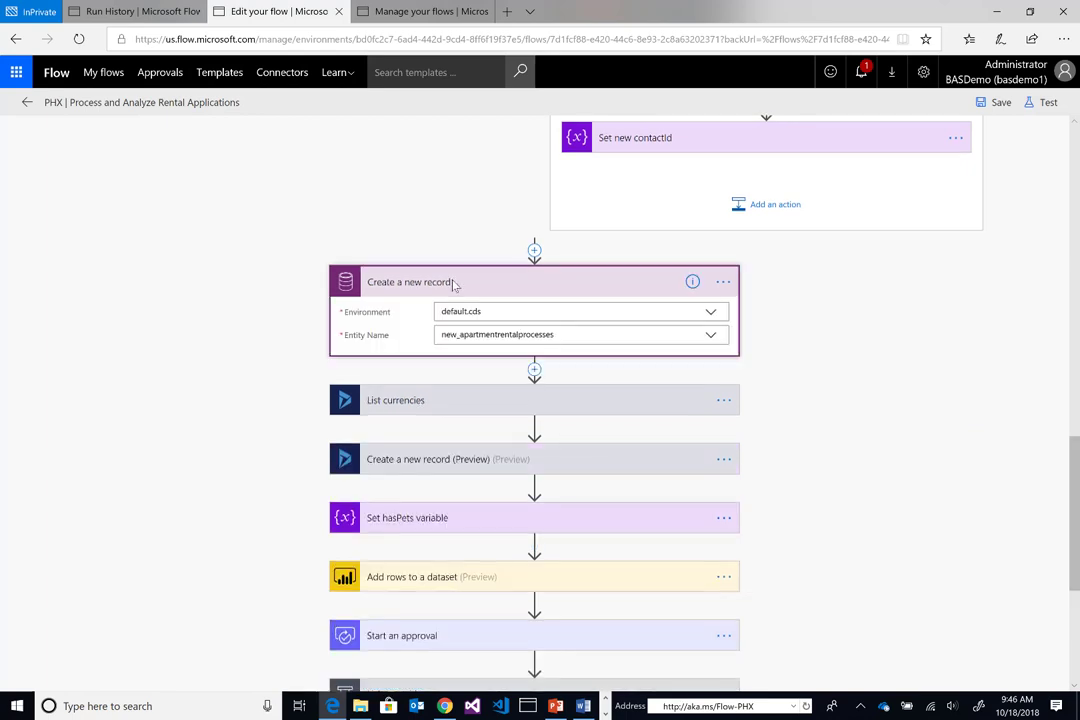
pyautogui.click(604, 334)
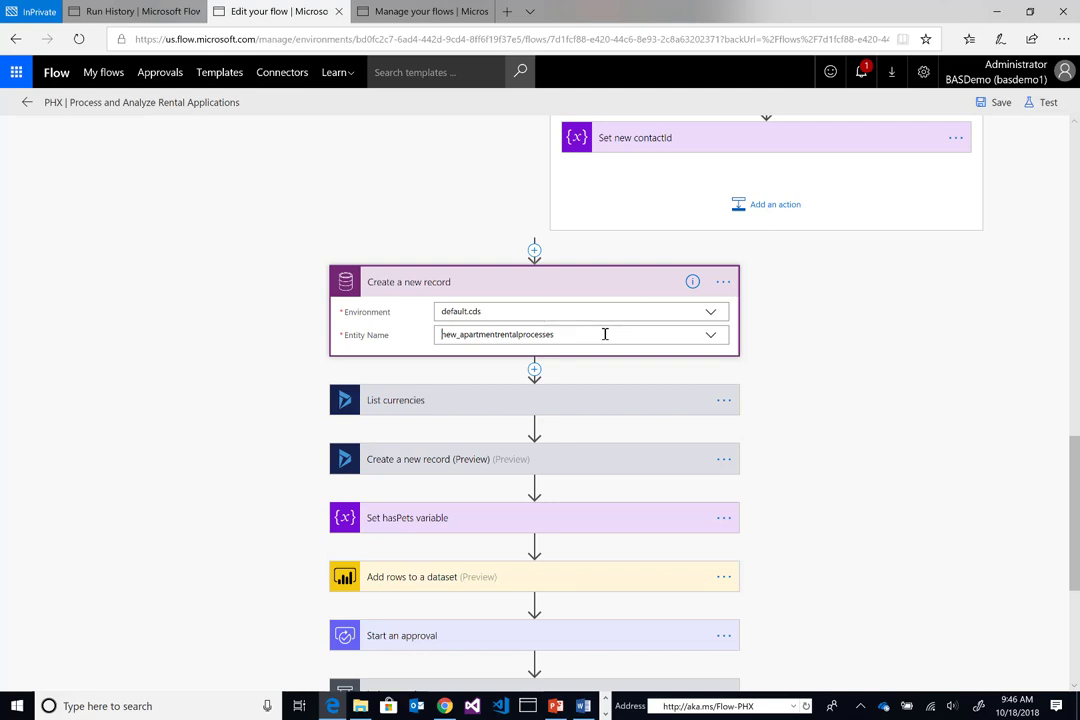
pyautogui.press('End')
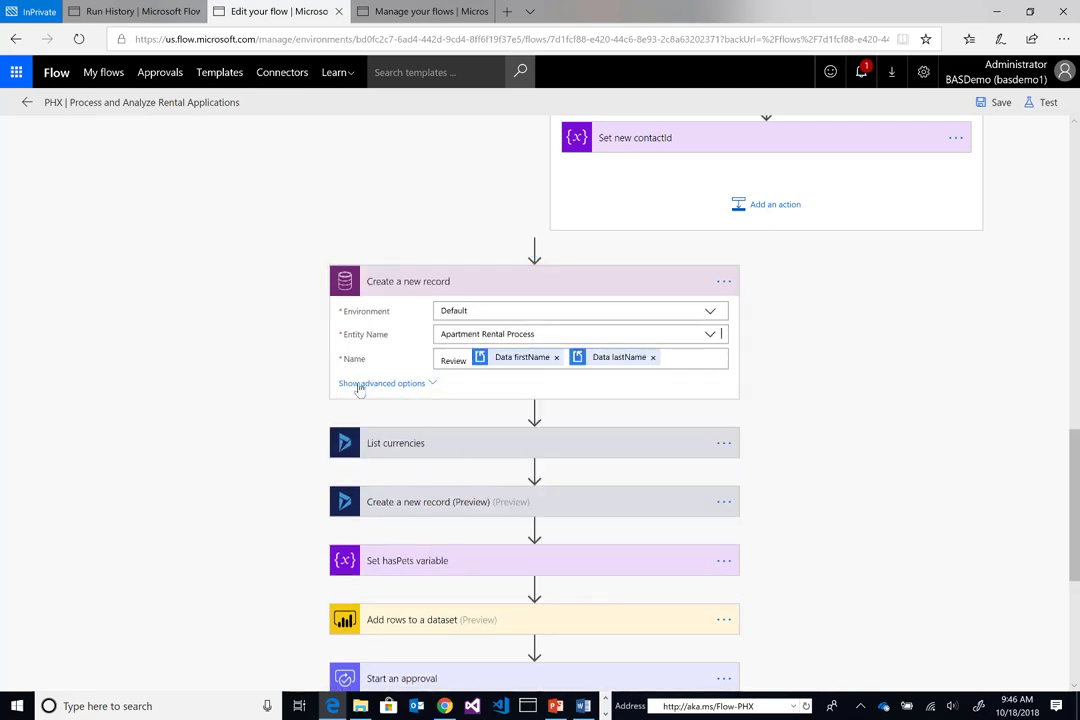
pyautogui.click(357, 383)
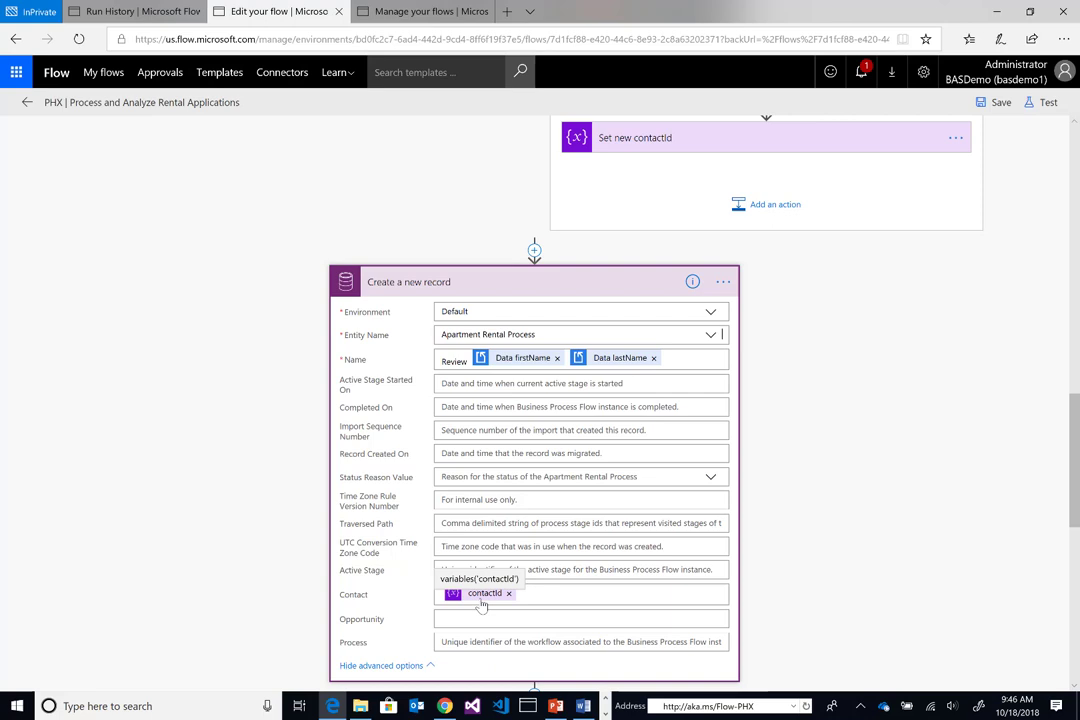
pyautogui.click(591, 276)
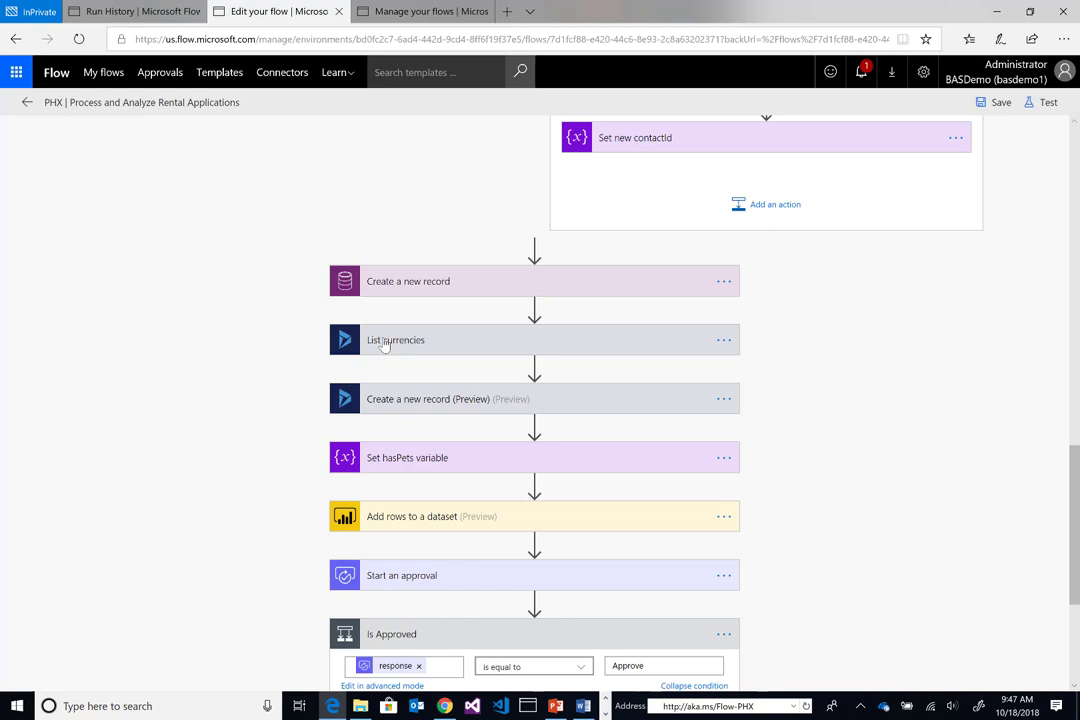
# Expand the List currencies action with its advanced options and examine its filter query
pyautogui.click(546, 342)
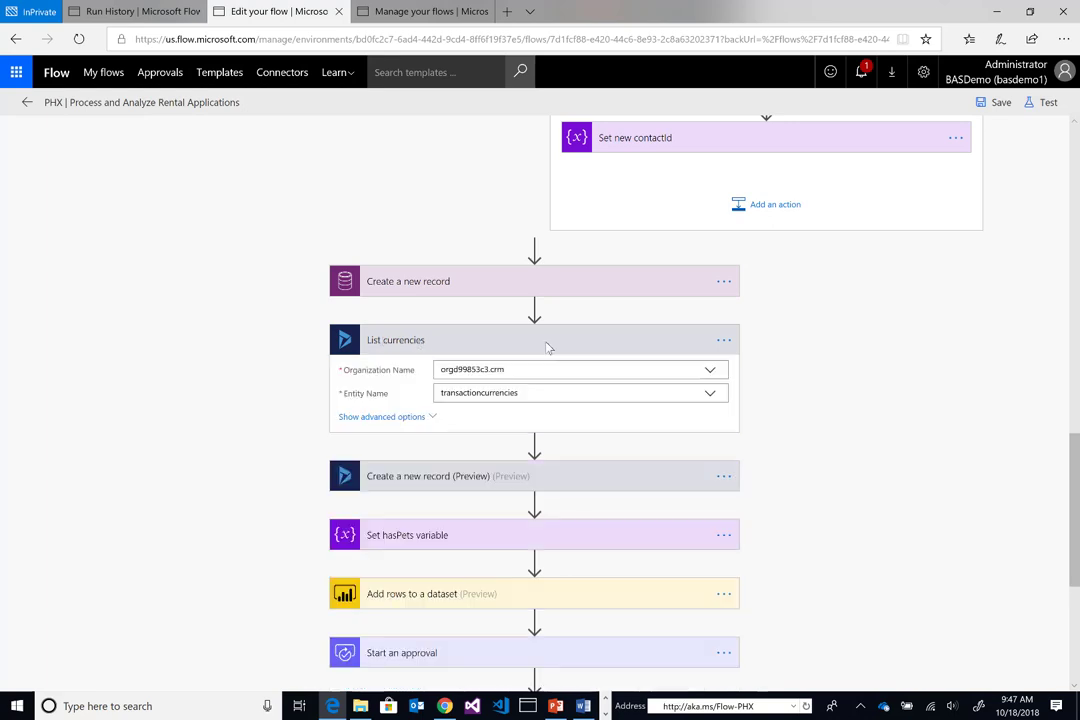
pyautogui.click(570, 394)
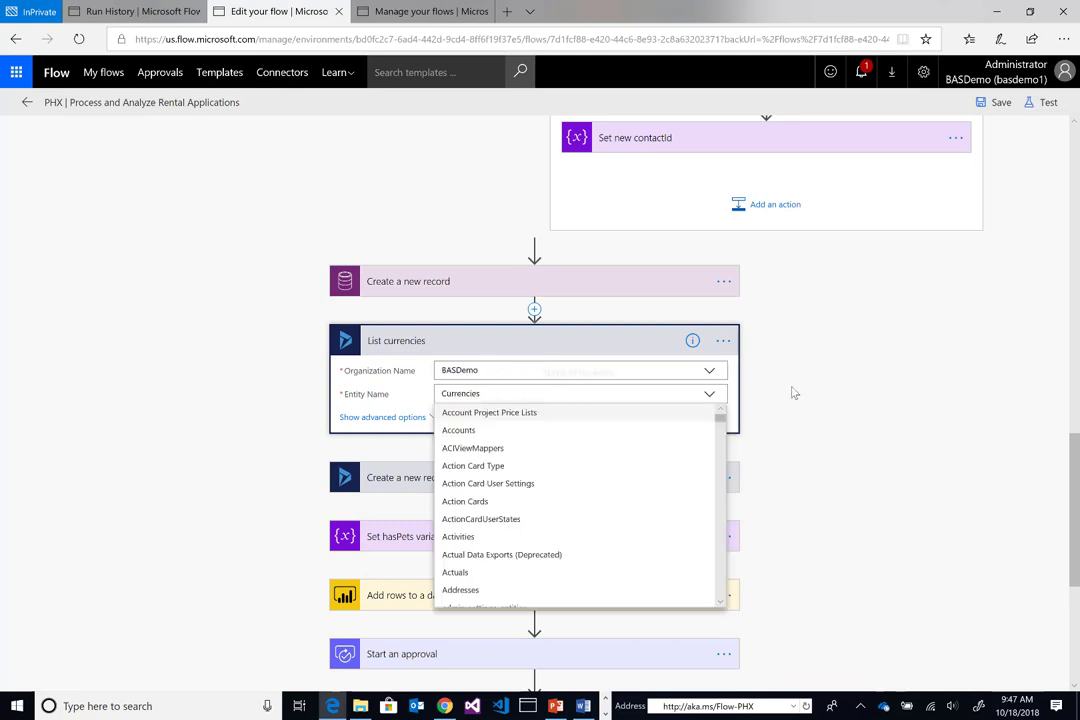
pyautogui.click(400, 418)
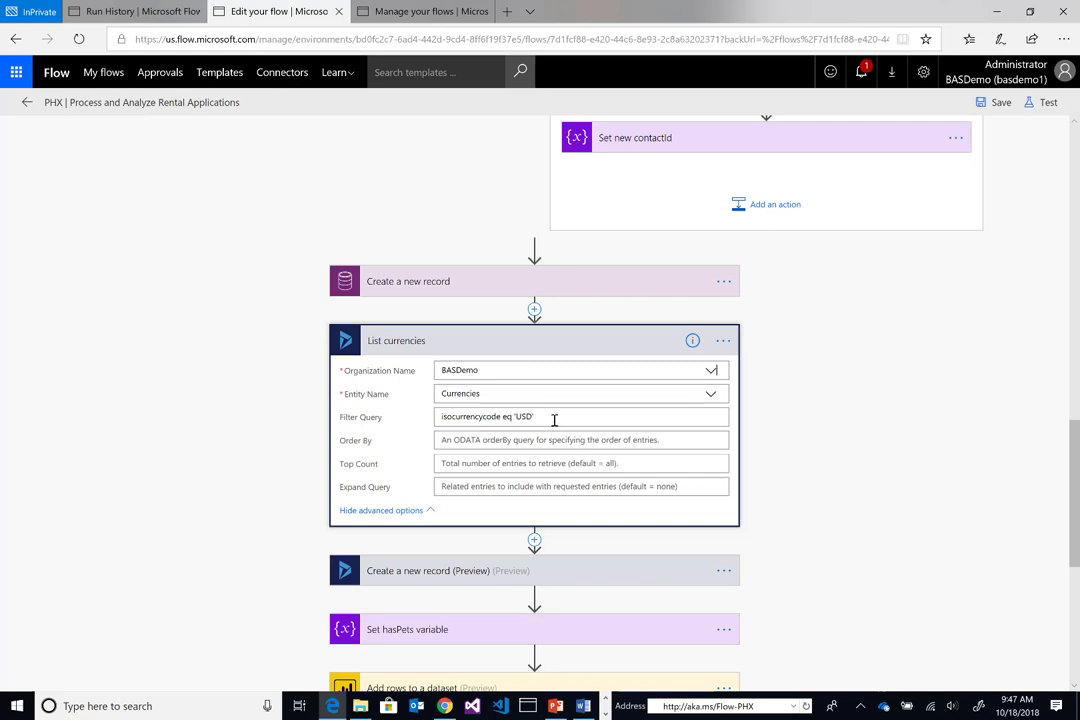
pyautogui.click(437, 417)
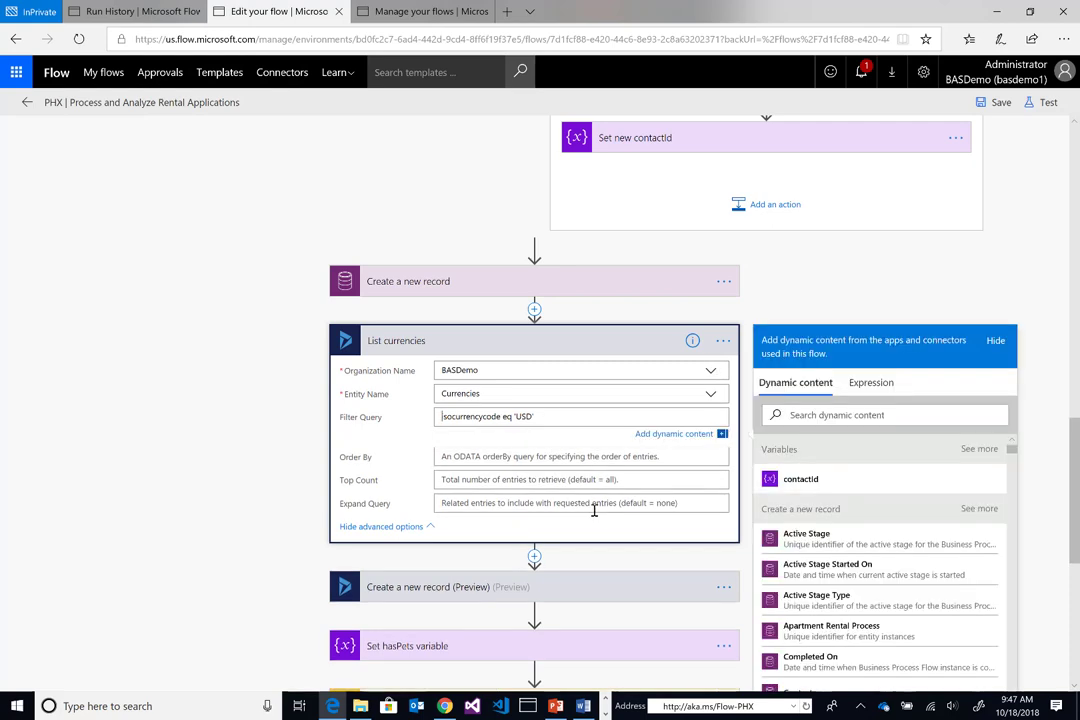
# Expand the Create a new record (Preview) action for Opportunities and examine its Potential Customer and Topic fields
pyautogui.click(522, 594)
pyautogui.scroll(-1, 866, 561)
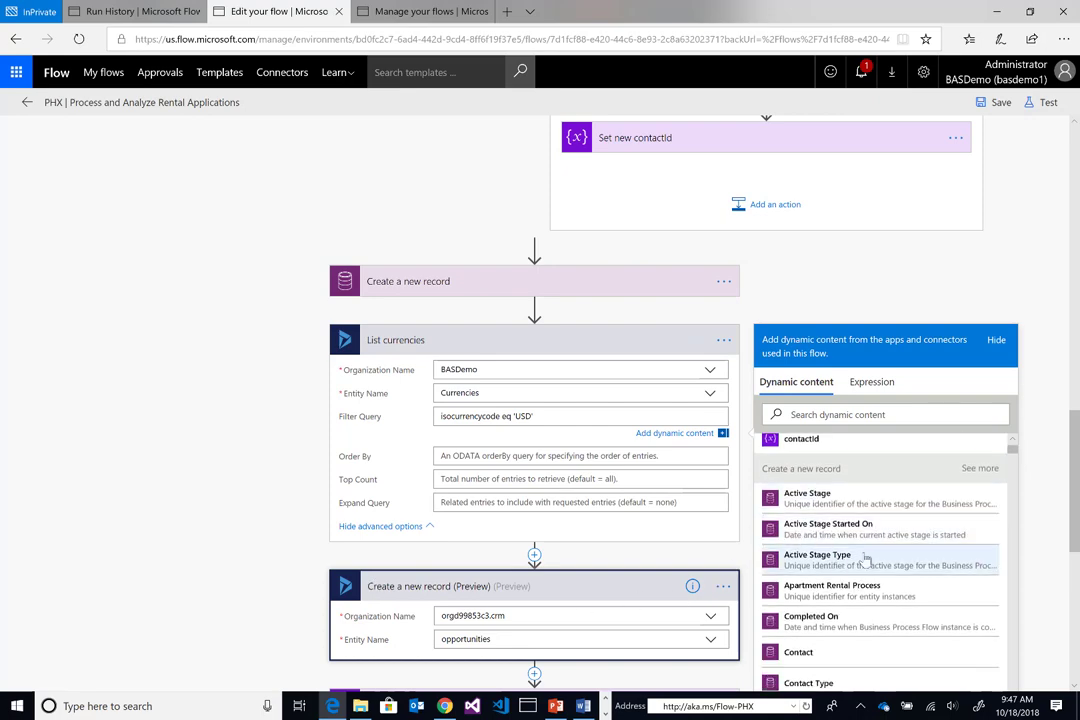
pyautogui.scroll(-3, 545, 410)
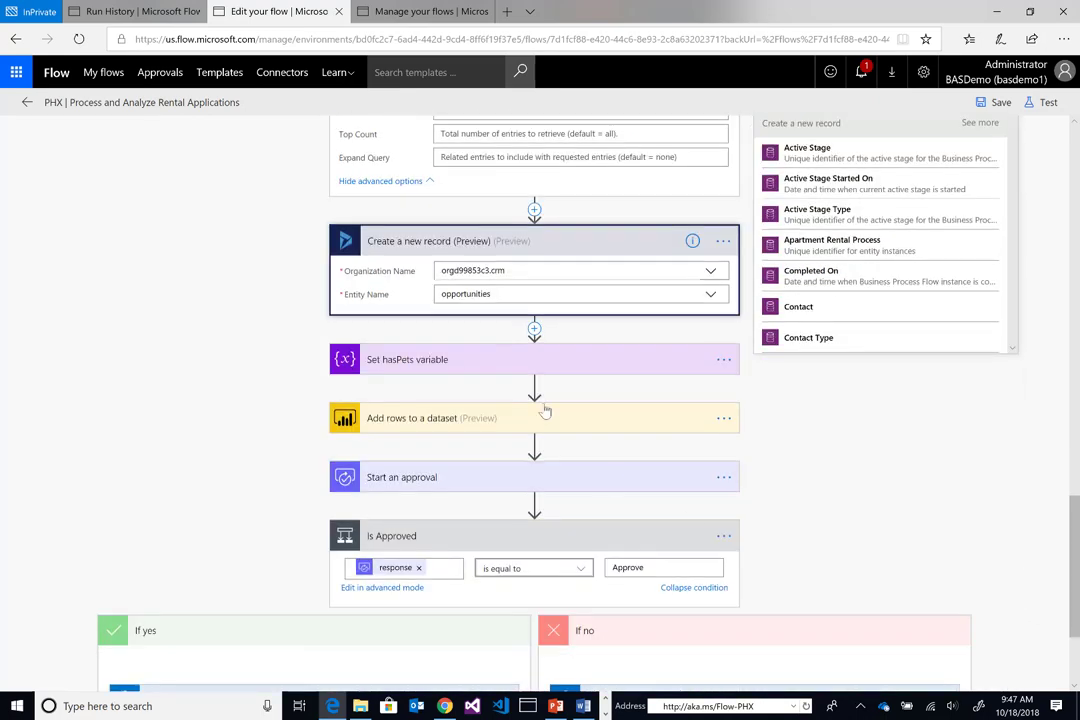
pyautogui.click(565, 296)
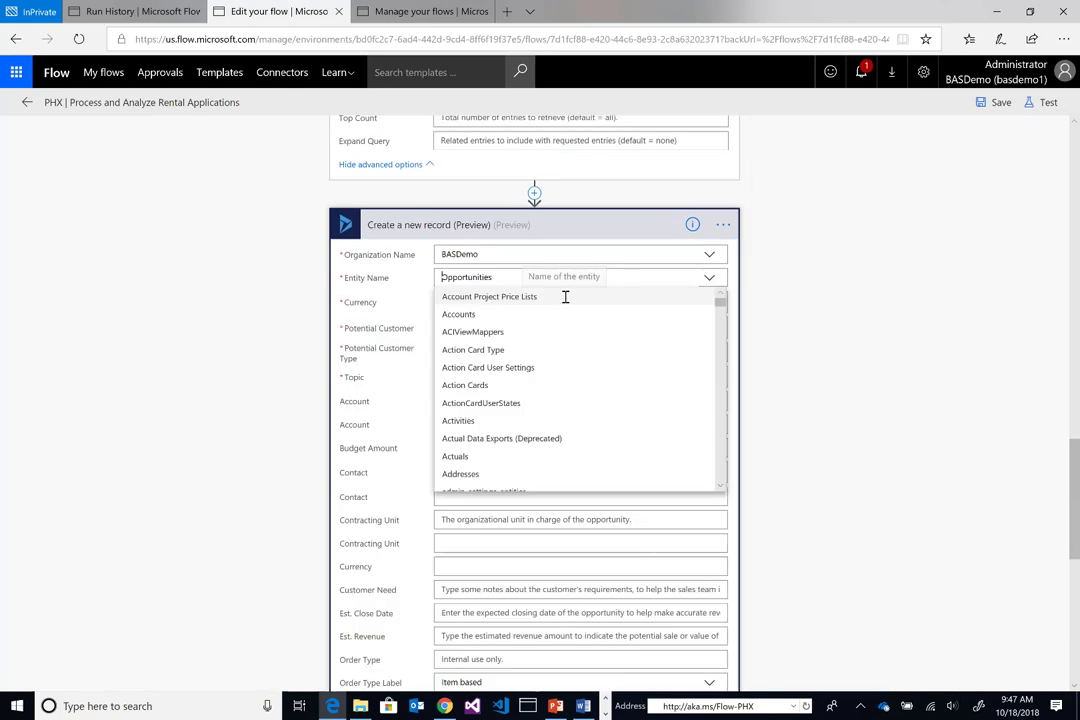
pyautogui.click(816, 370)
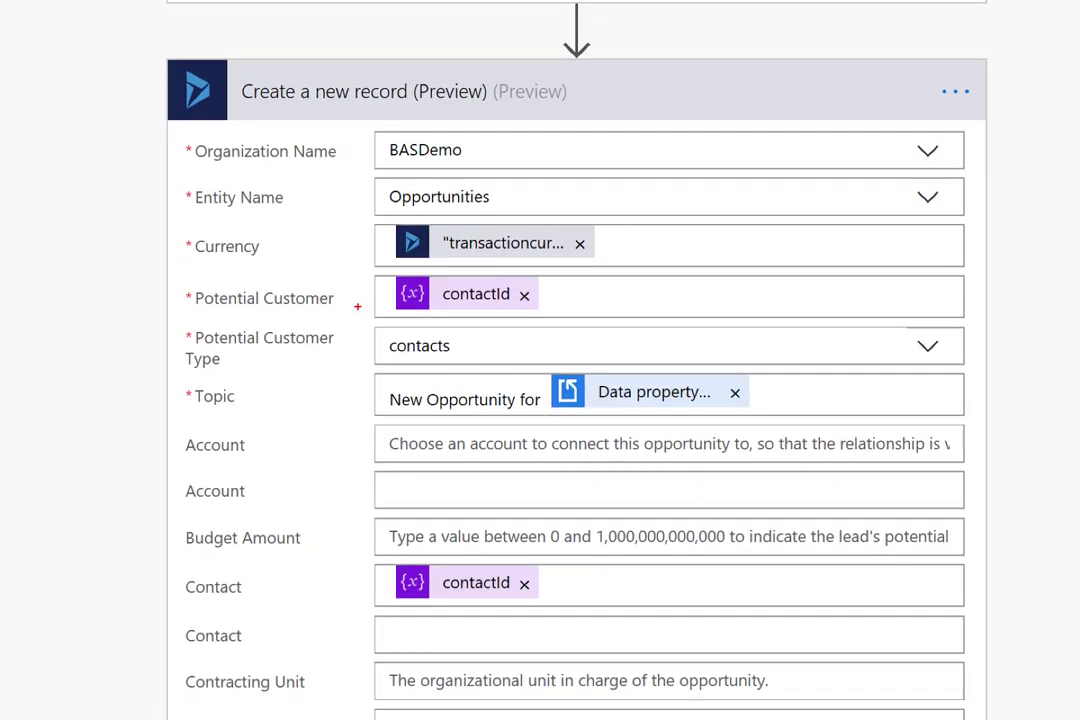
pyautogui.moveTo(362, 316); pyautogui.dragTo(616, 322)
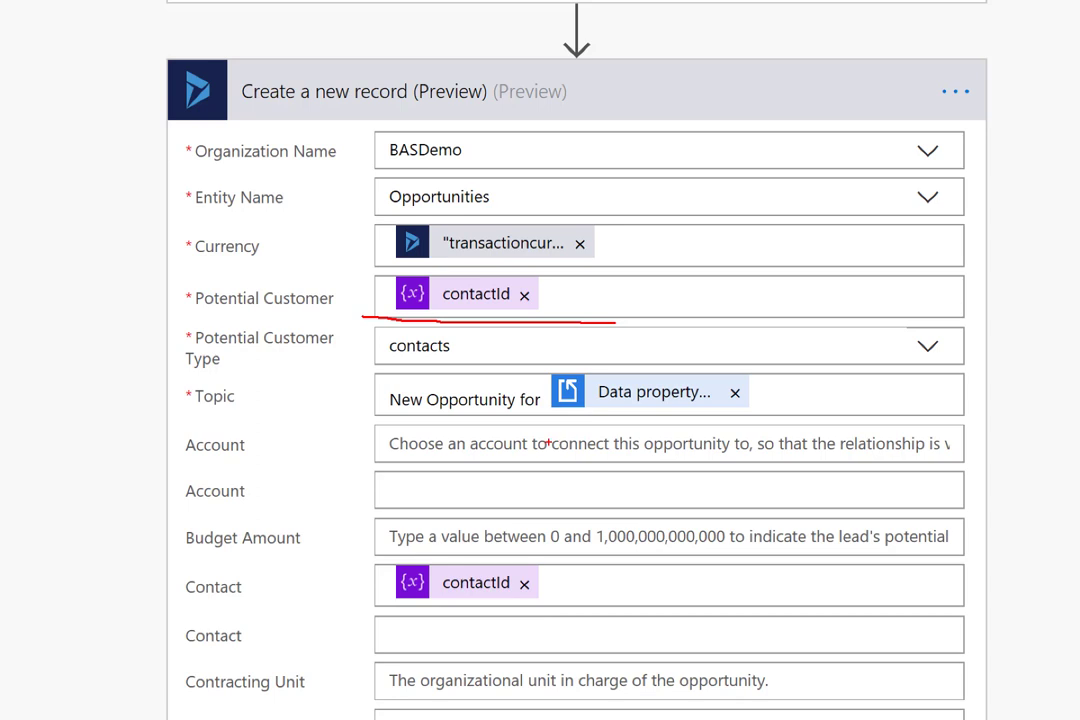
pyautogui.moveTo(559, 410); pyautogui.dragTo(913, 419)
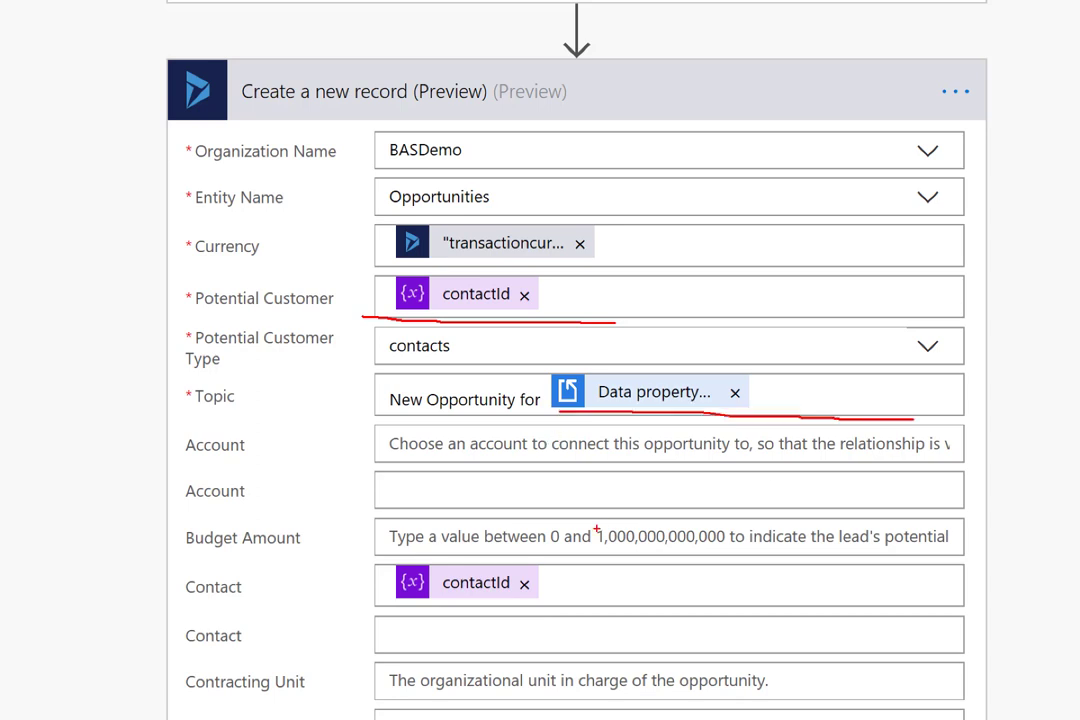
pyautogui.press('Escape')
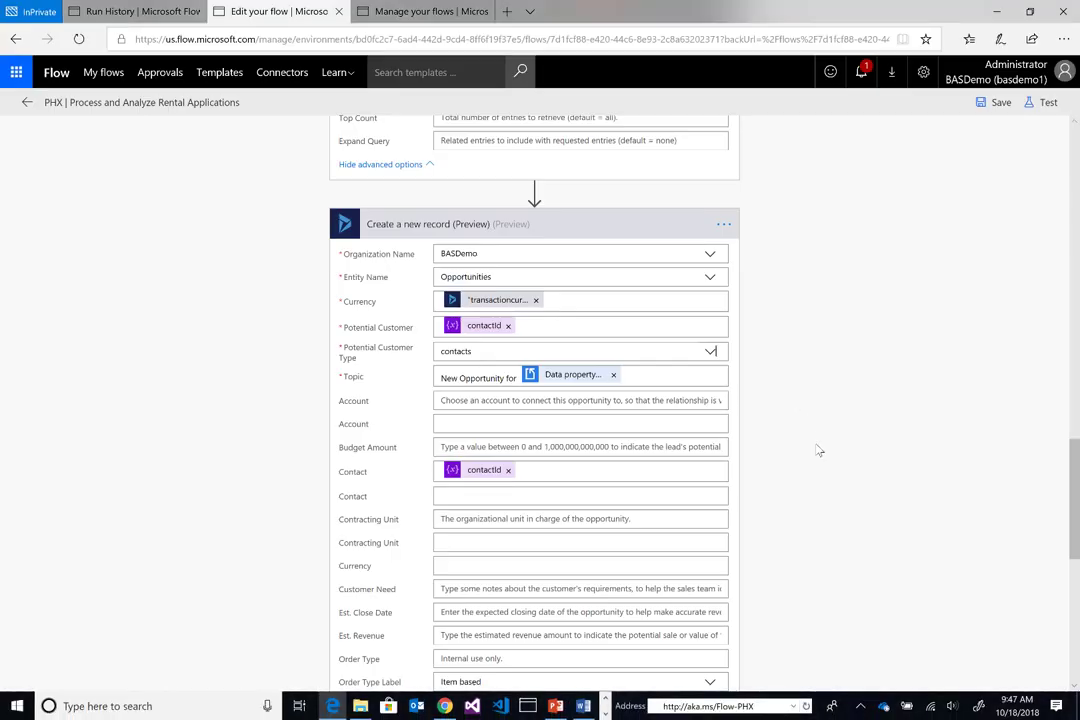
# Show the advanced options of Create a new record (Preview) and read the Current Situation and Description templates
pyautogui.scroll(-4, 1077, 504)
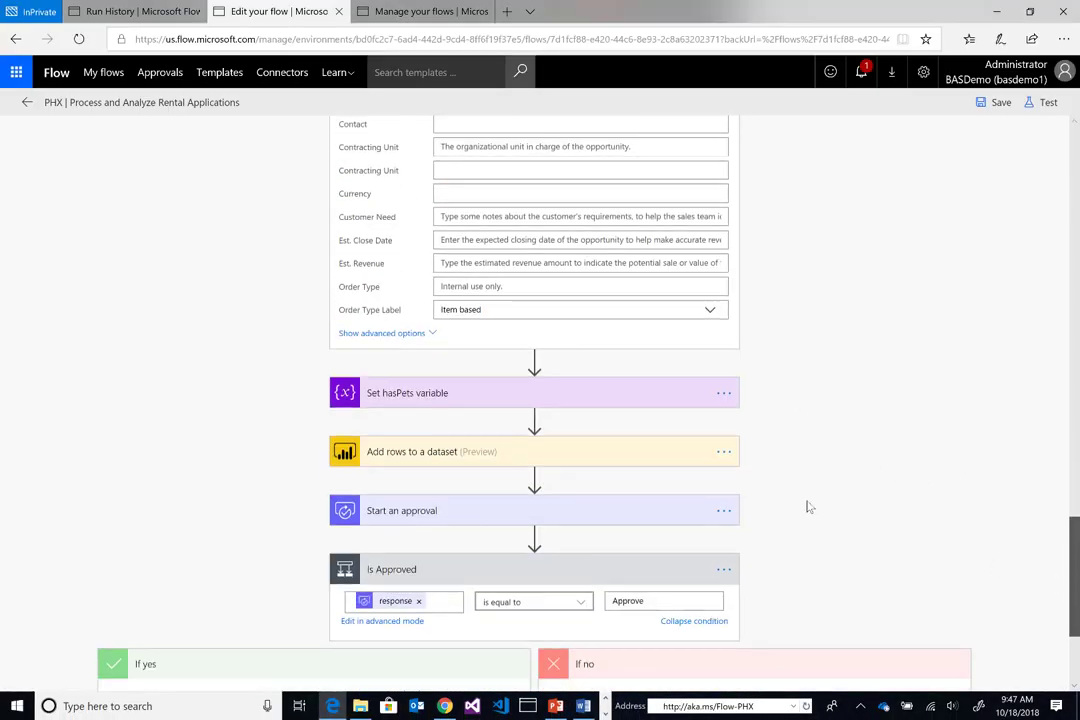
pyautogui.click(378, 334)
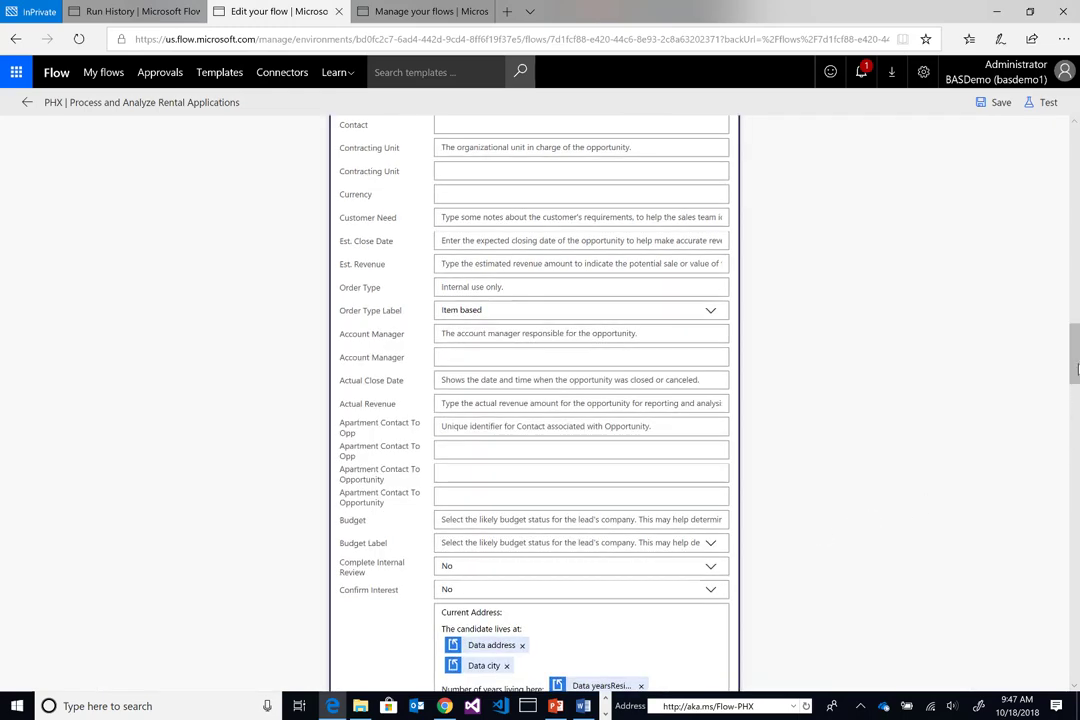
pyautogui.moveTo(1077, 369); pyautogui.dragTo(1077, 418)
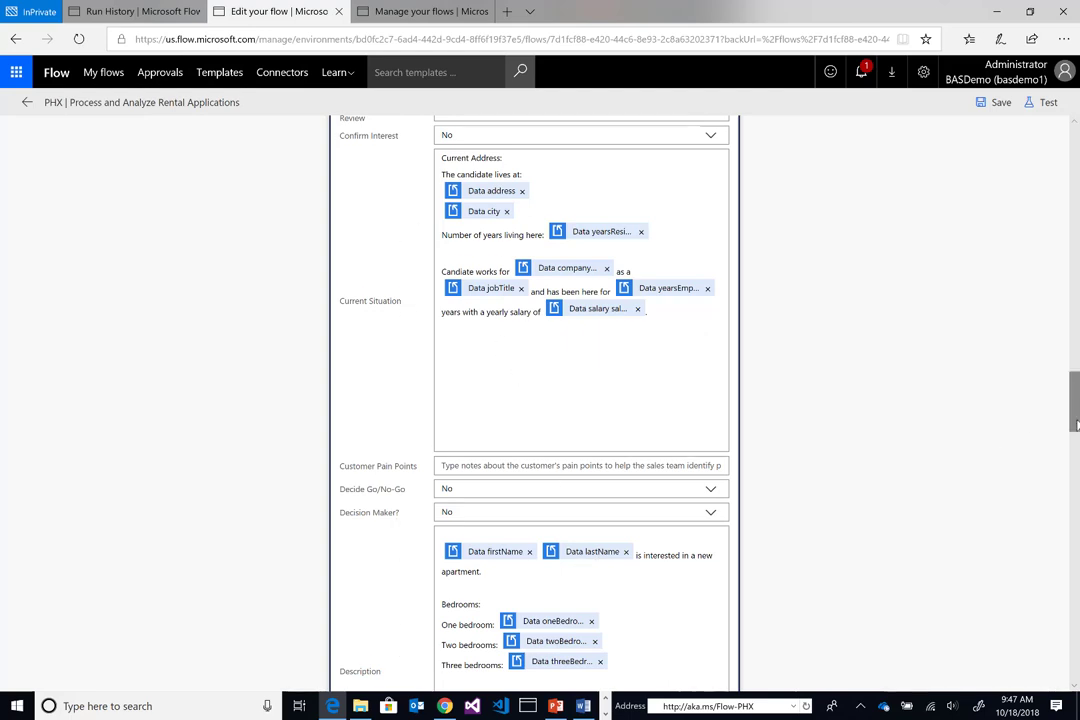
pyautogui.moveTo(1076, 424); pyautogui.dragTo(1076, 615)
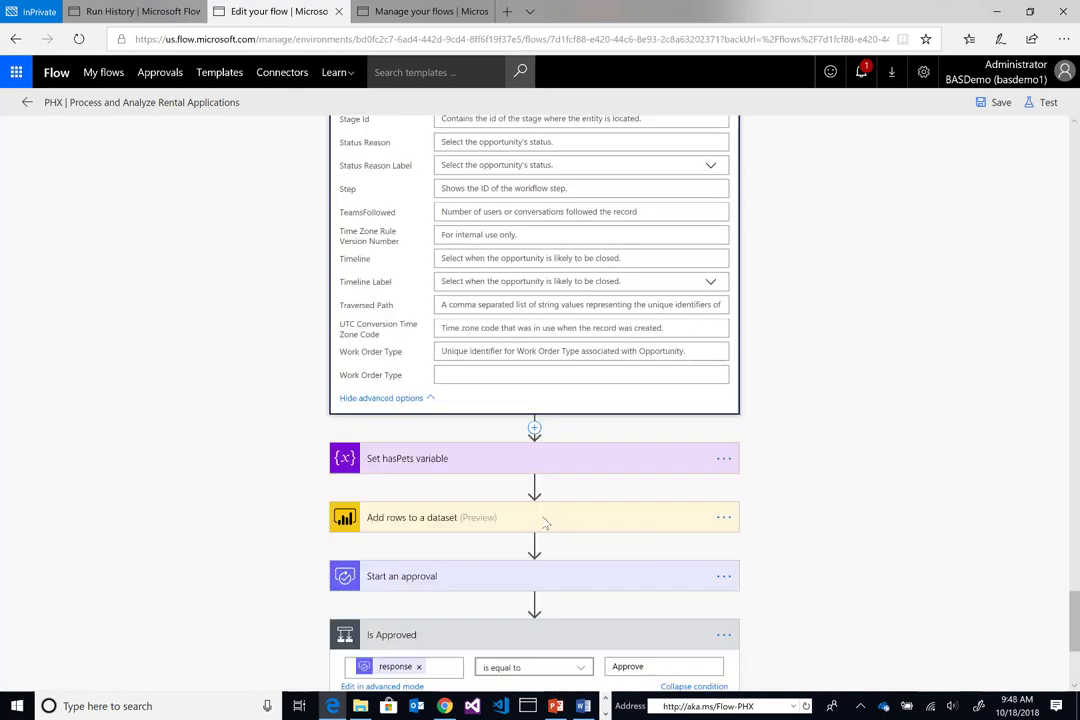
# Expand the Add rows to a dataset (Preview) action and examine the field mappings for its RealTimeData table
pyautogui.click(550, 524)
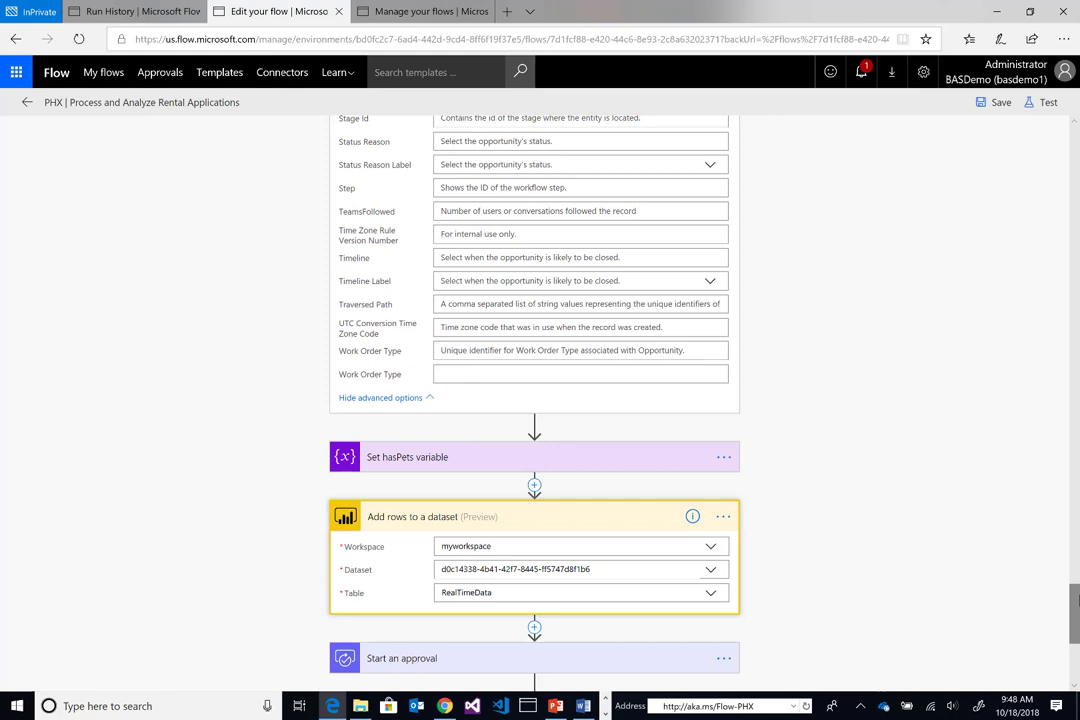
pyautogui.scroll(-3, 1076, 607)
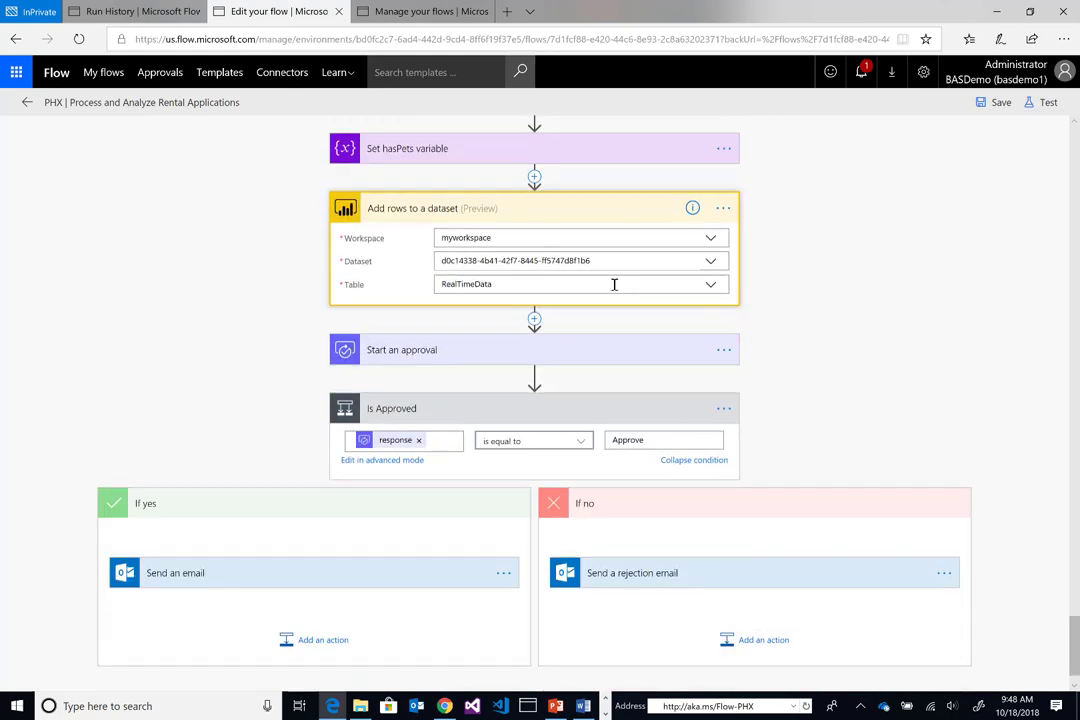
pyautogui.click(614, 284)
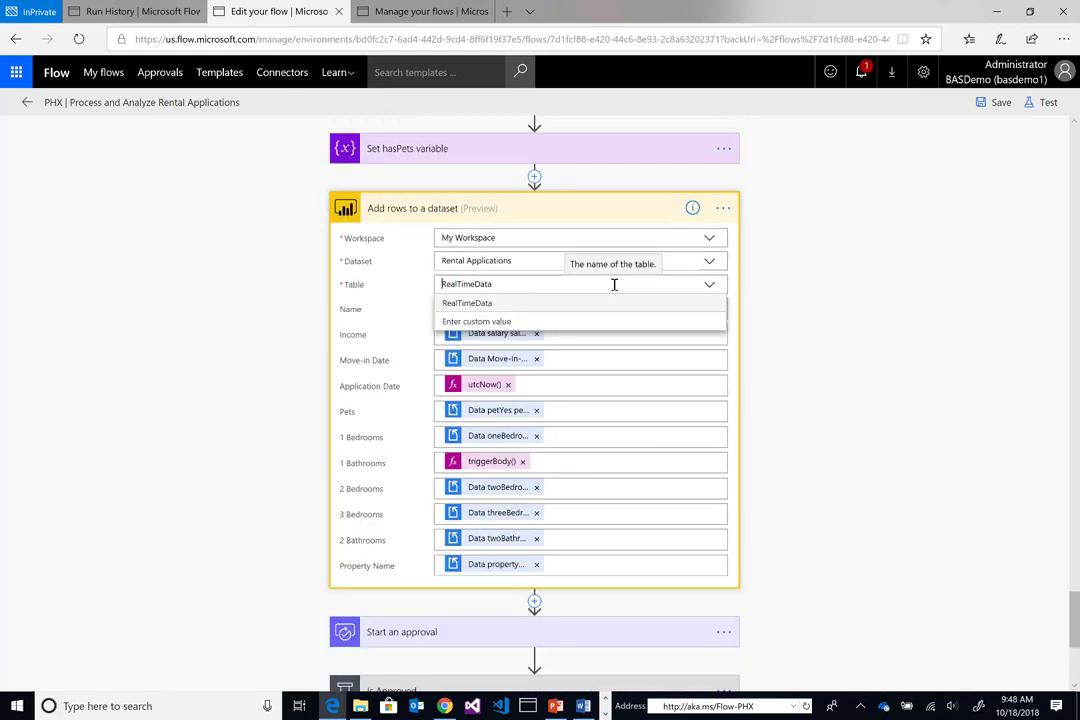
pyautogui.click(880, 335)
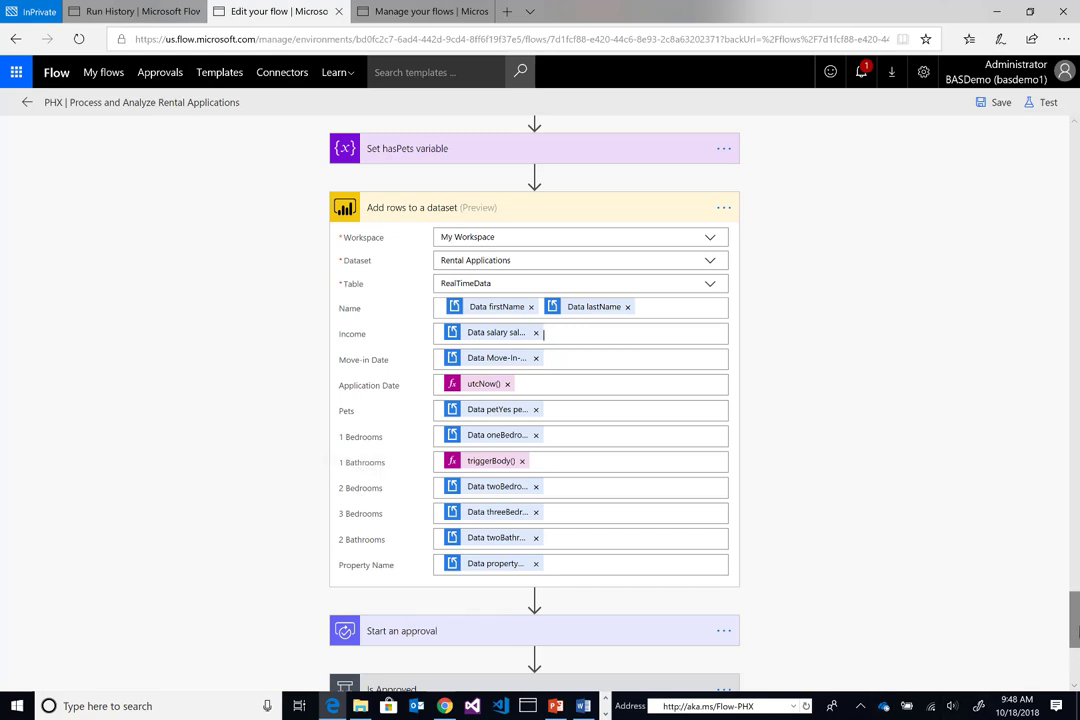
# Expand the Start an approval action and examine its approval type, title and the Item link URL built with contactId
pyautogui.moveTo(1076, 618); pyautogui.dragTo(1076, 652)
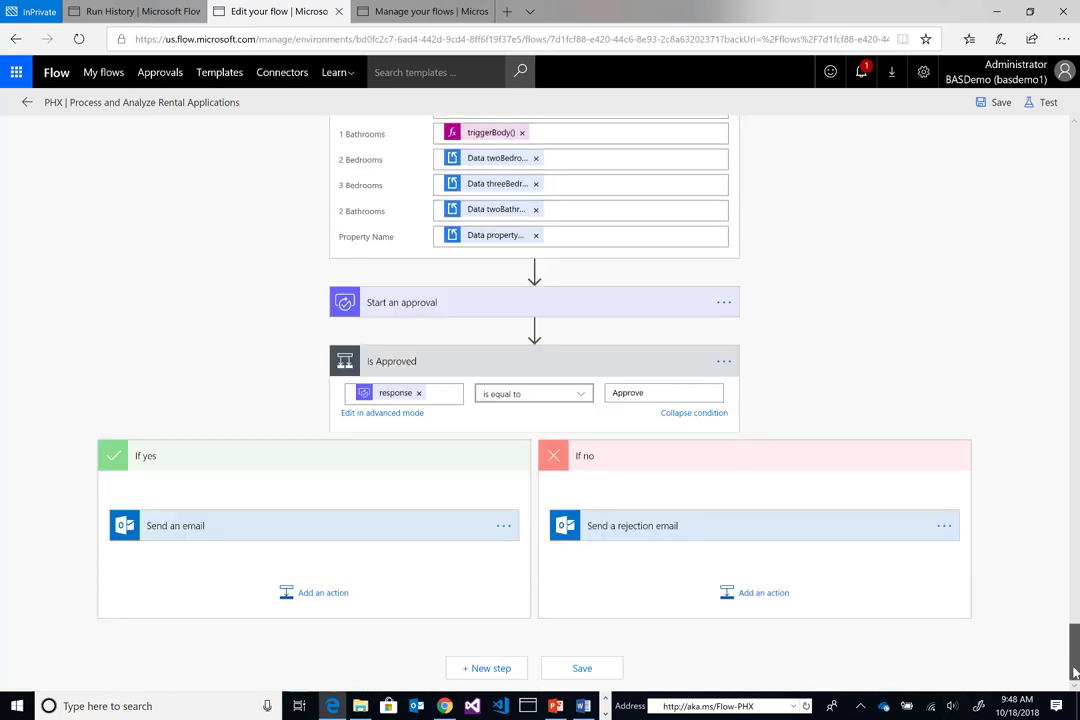
pyautogui.click(429, 310)
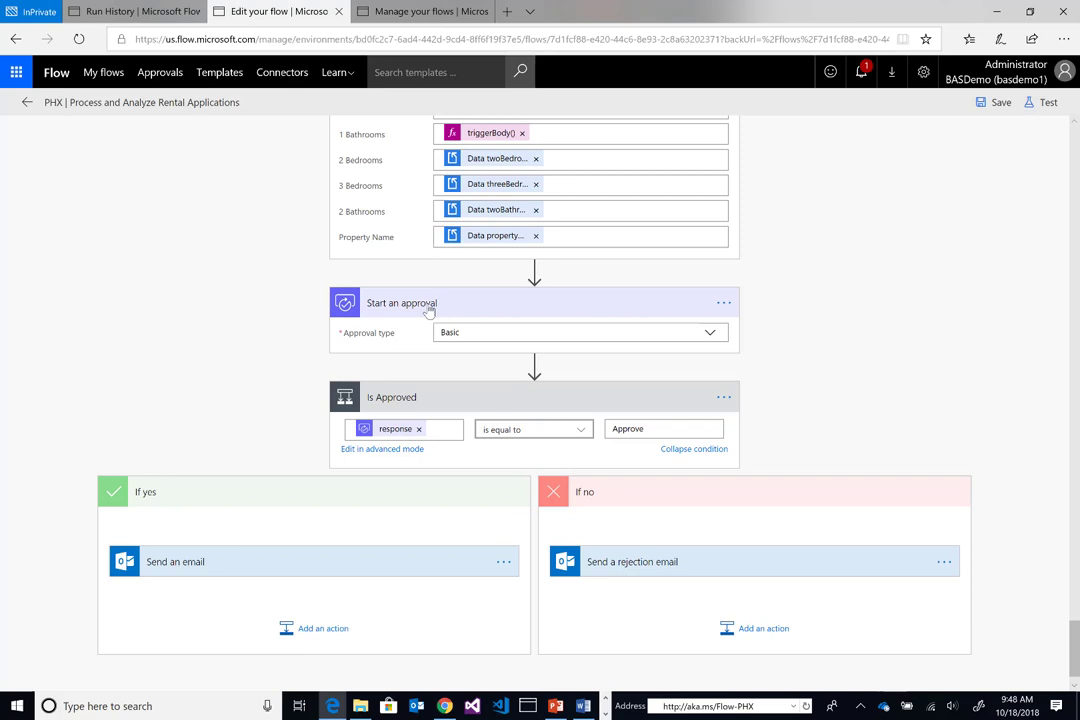
pyautogui.click(474, 331)
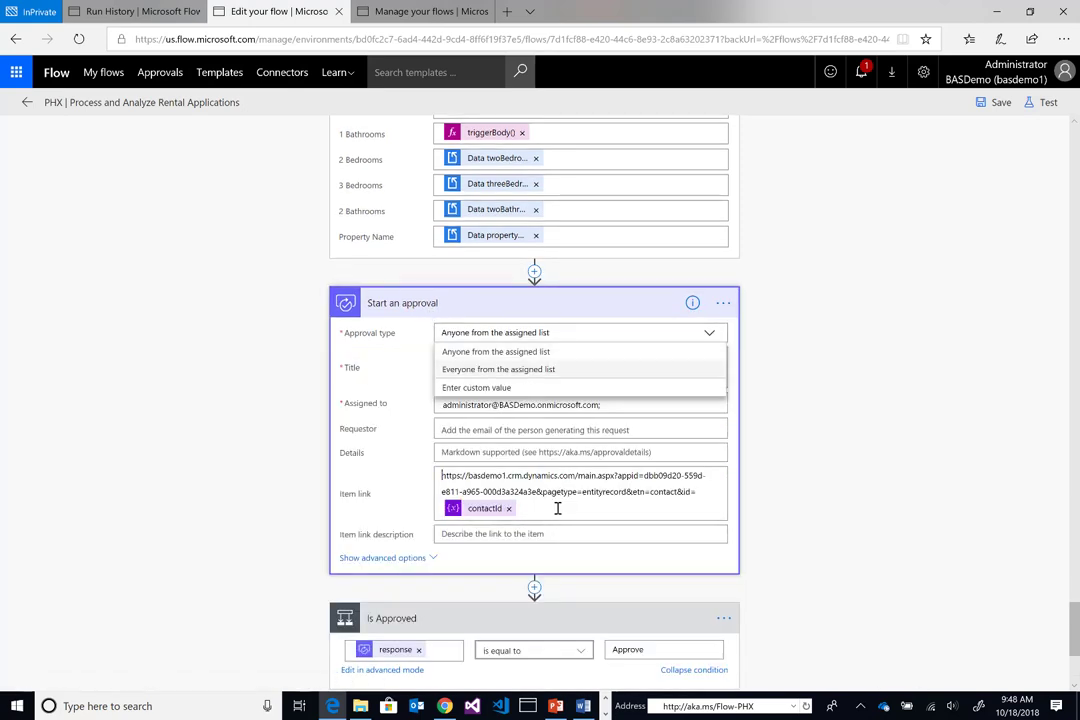
pyautogui.click(618, 502)
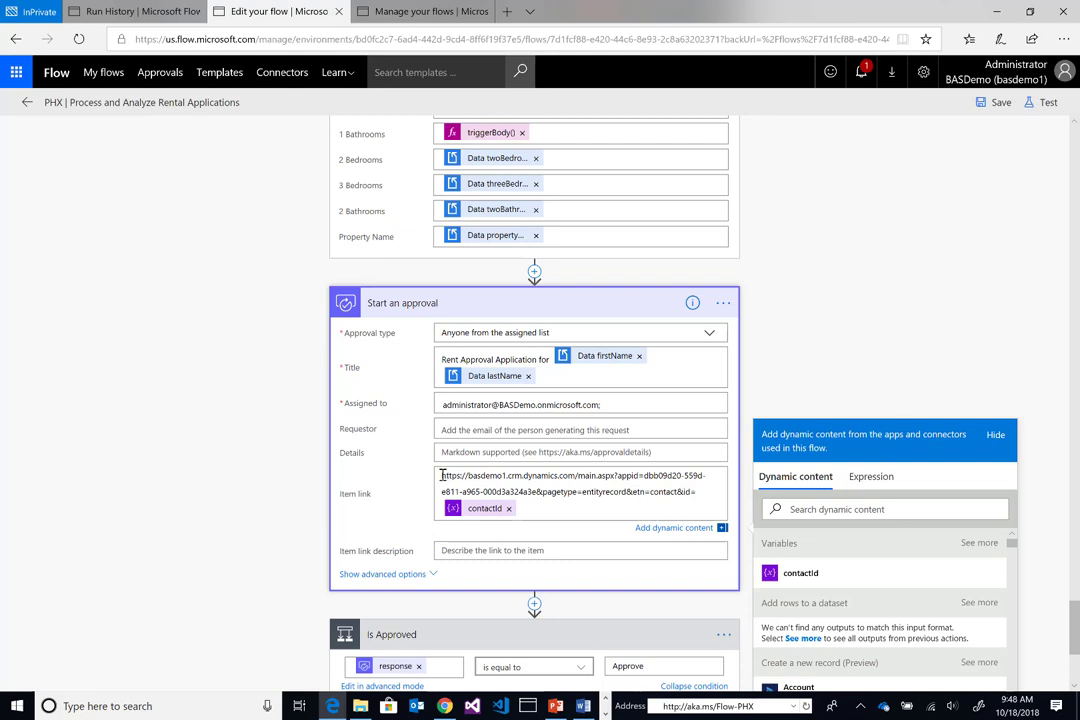
pyautogui.moveTo(441, 475); pyautogui.dragTo(707, 490)
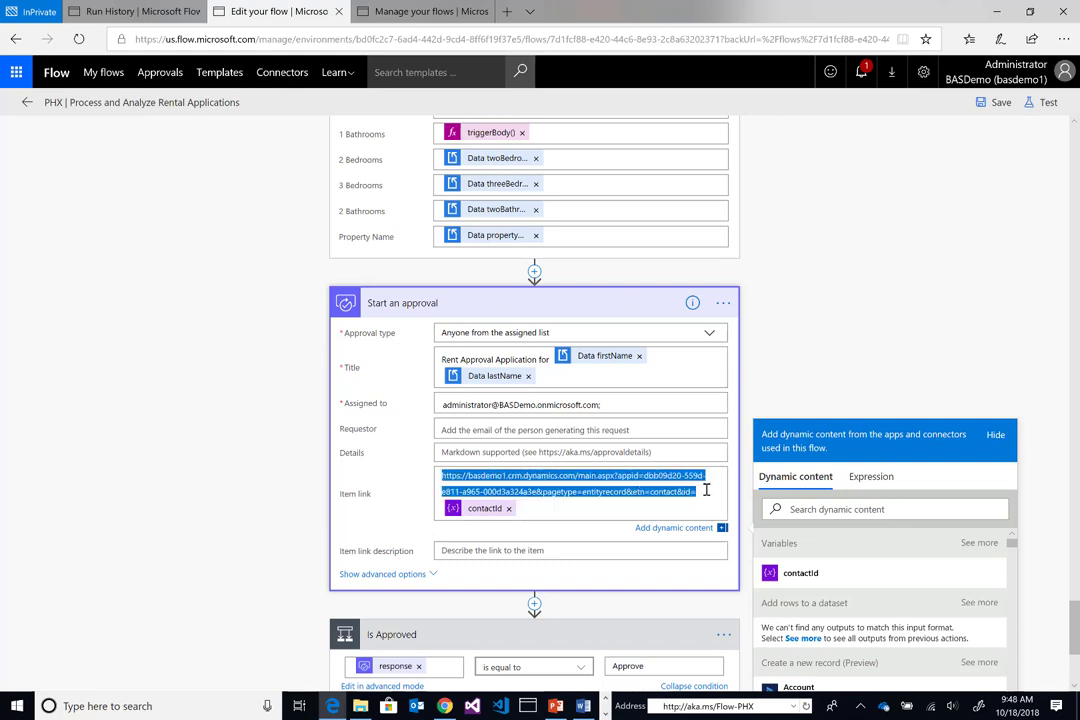
pyautogui.click(250, 448)
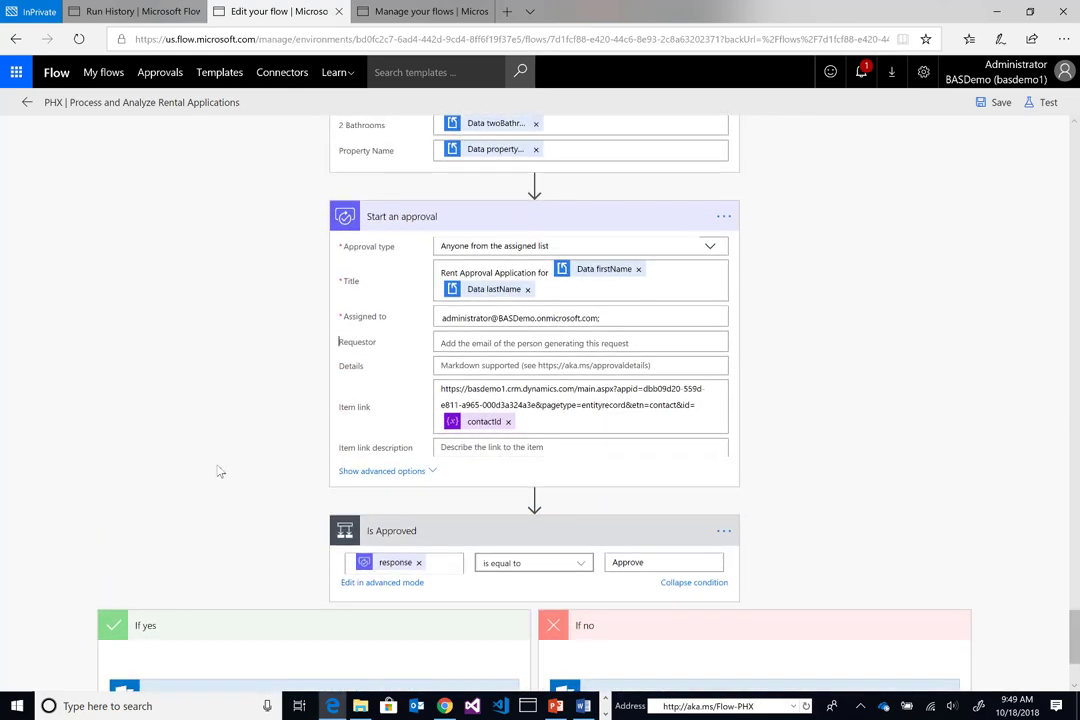
# Expand the Send an email and Send a rejection email actions under the Is Approved condition and read both message templates
pyautogui.scroll(-1, 868, 437)
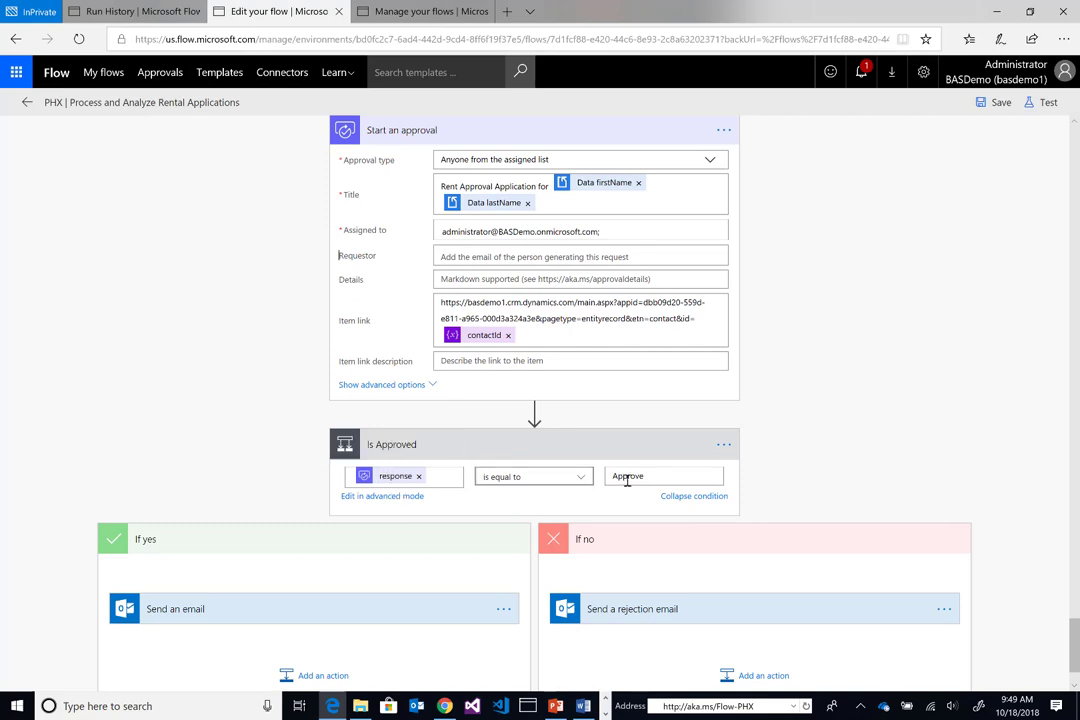
pyautogui.click(258, 619)
pyautogui.scroll(-3, 906, 556)
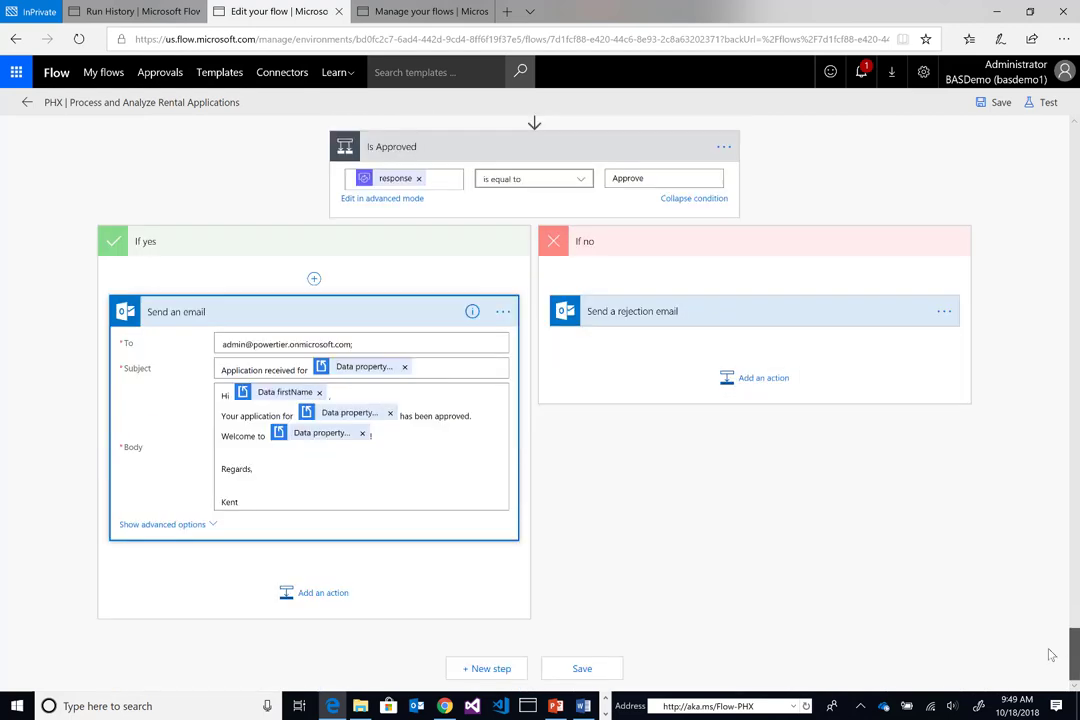
pyautogui.click(670, 318)
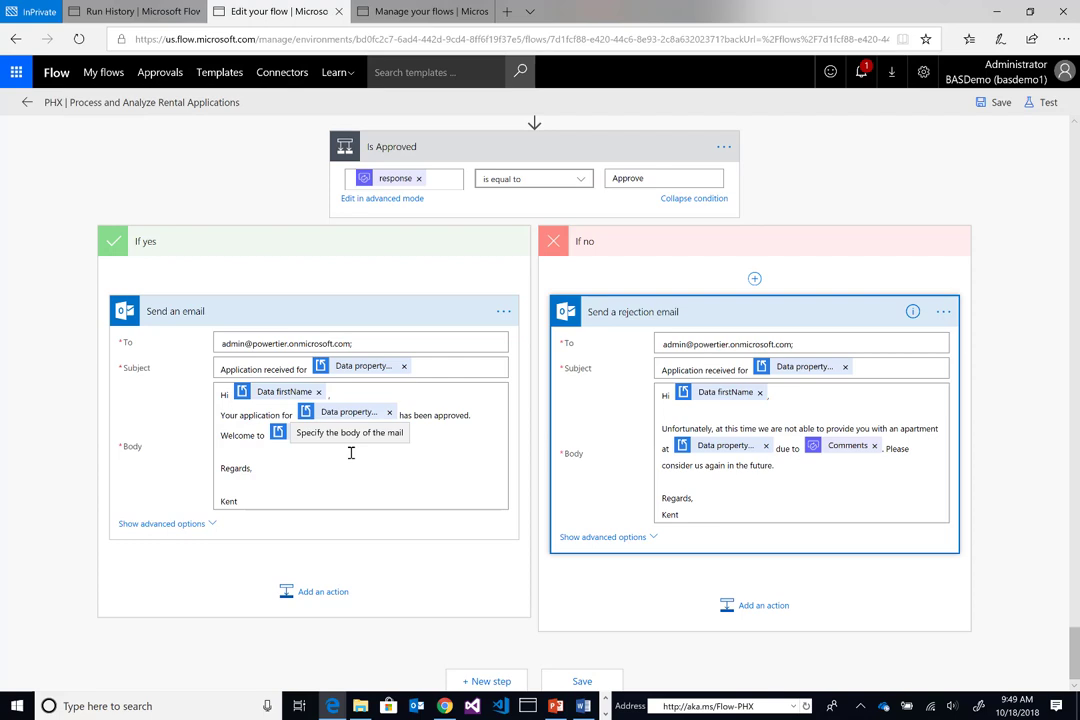
# Open the received rent approval request among the Flow approvals and follow its link to the applicant's contact record in Dynamics 365
pyautogui.click(410, 11)
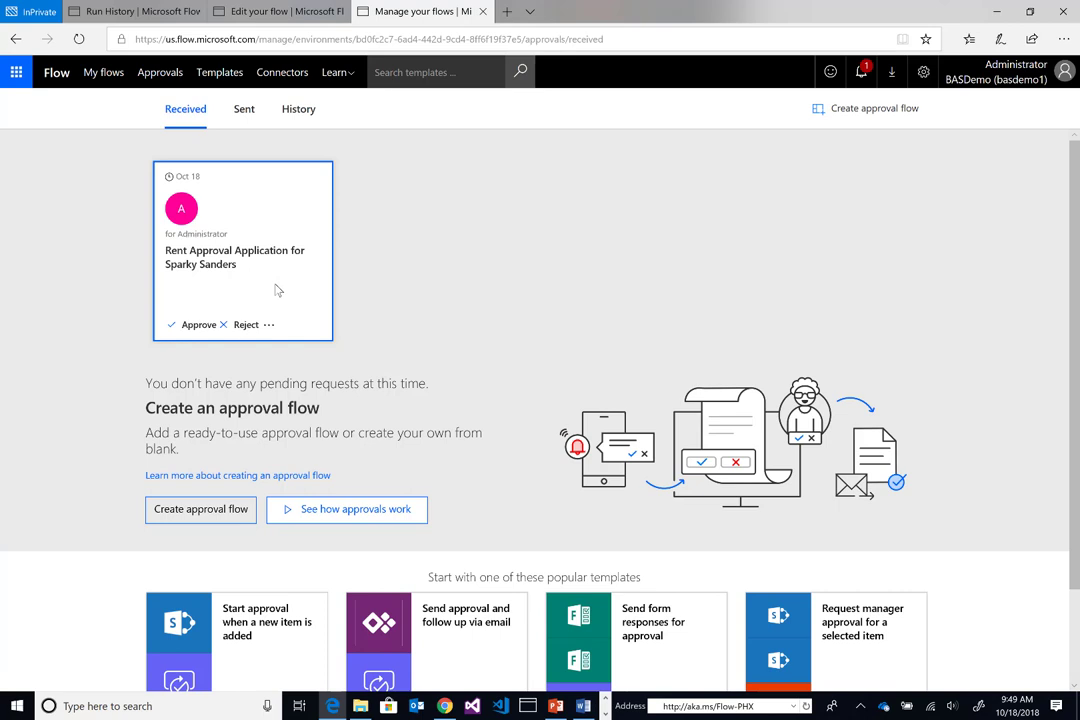
pyautogui.click(278, 290)
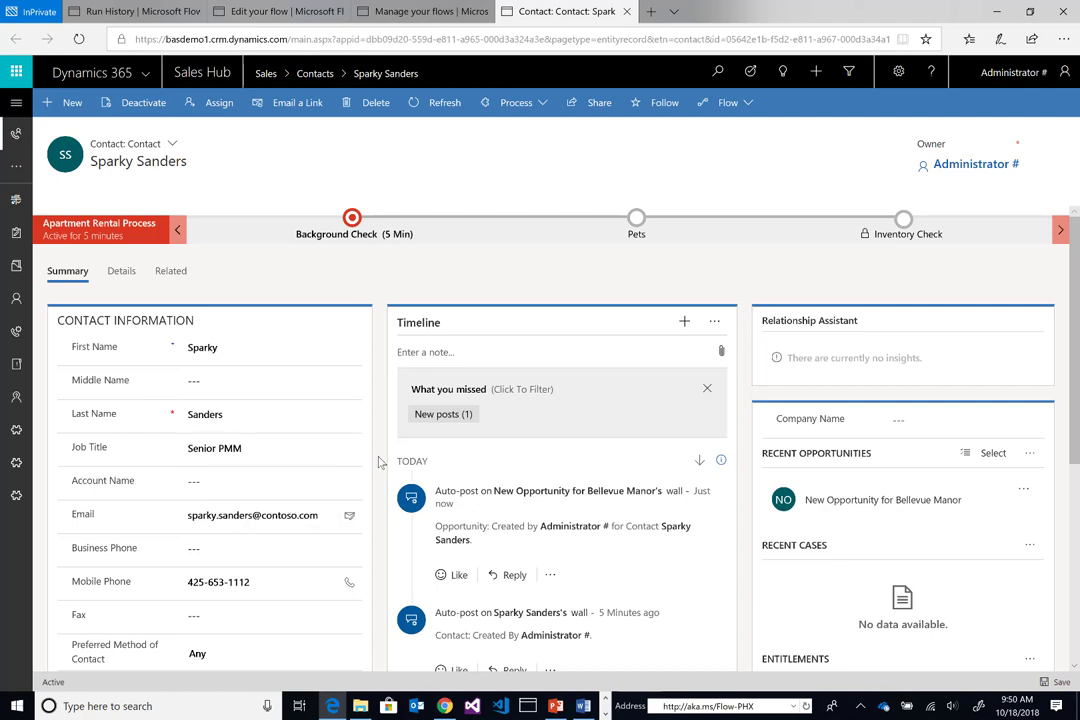
# Set Income Verification to 92000 in the Background Check stage and advance the Apartment Rental Process to Pets
pyautogui.click(354, 221)
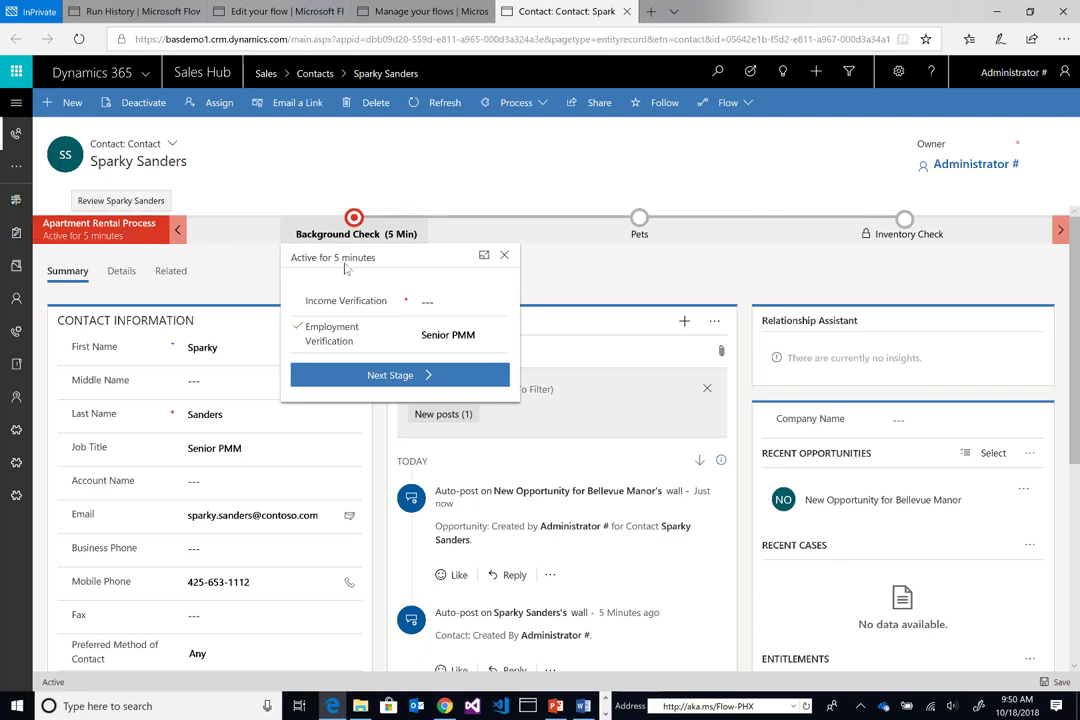
pyautogui.click(423, 300)
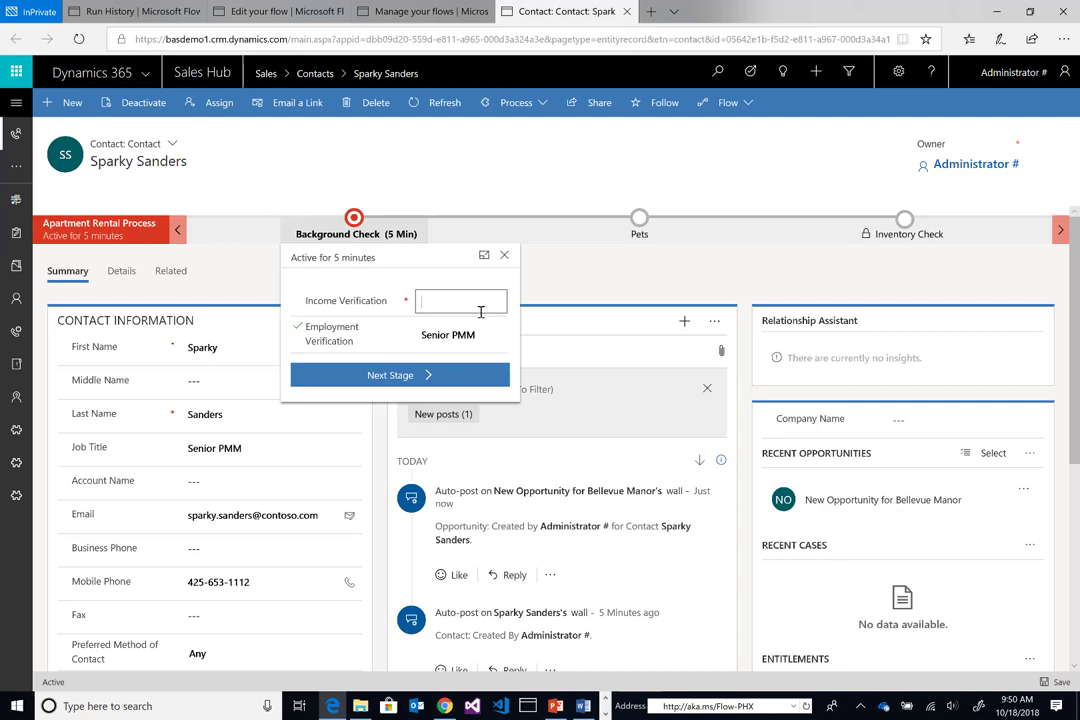
pyautogui.write('92000')
pyautogui.click(405, 328)
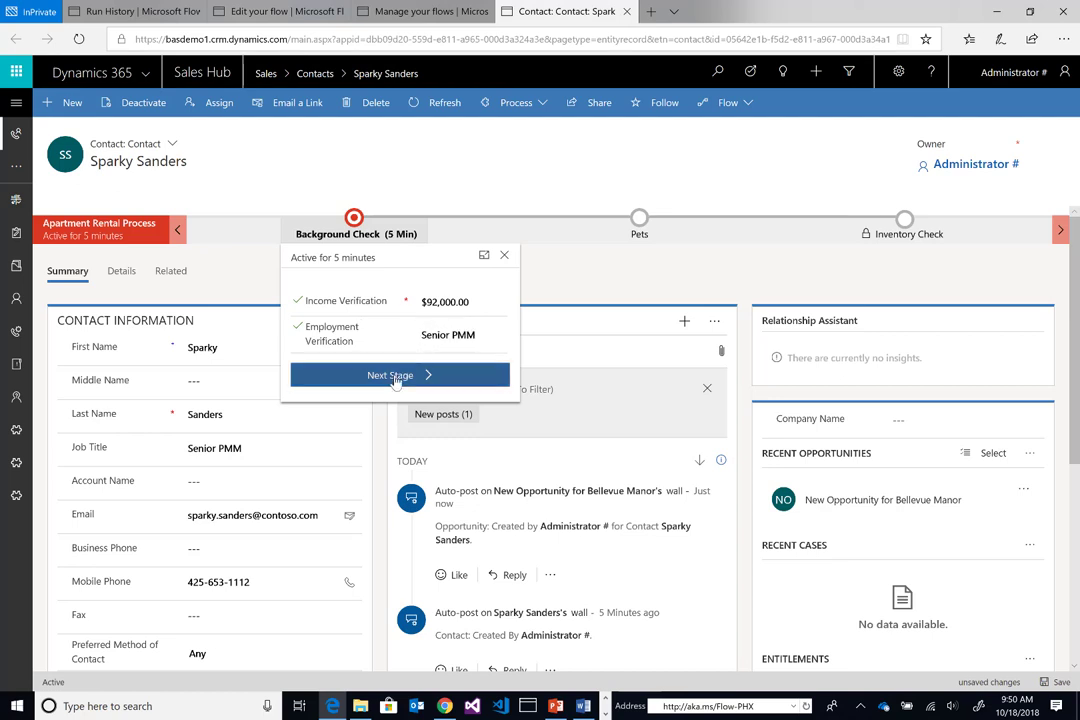
pyautogui.click(395, 378)
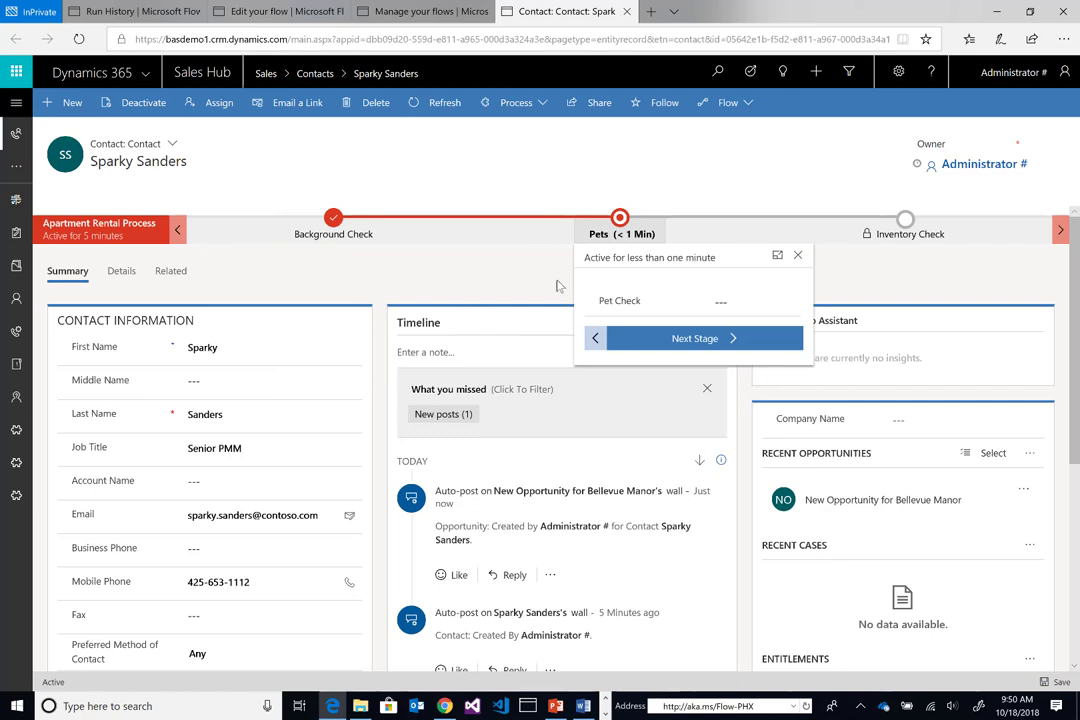
# Set Pet Check to Yes in the Pets stage and advance to the Inventory Check stage on the Bellevue Manor opportunity
pyautogui.click(742, 300)
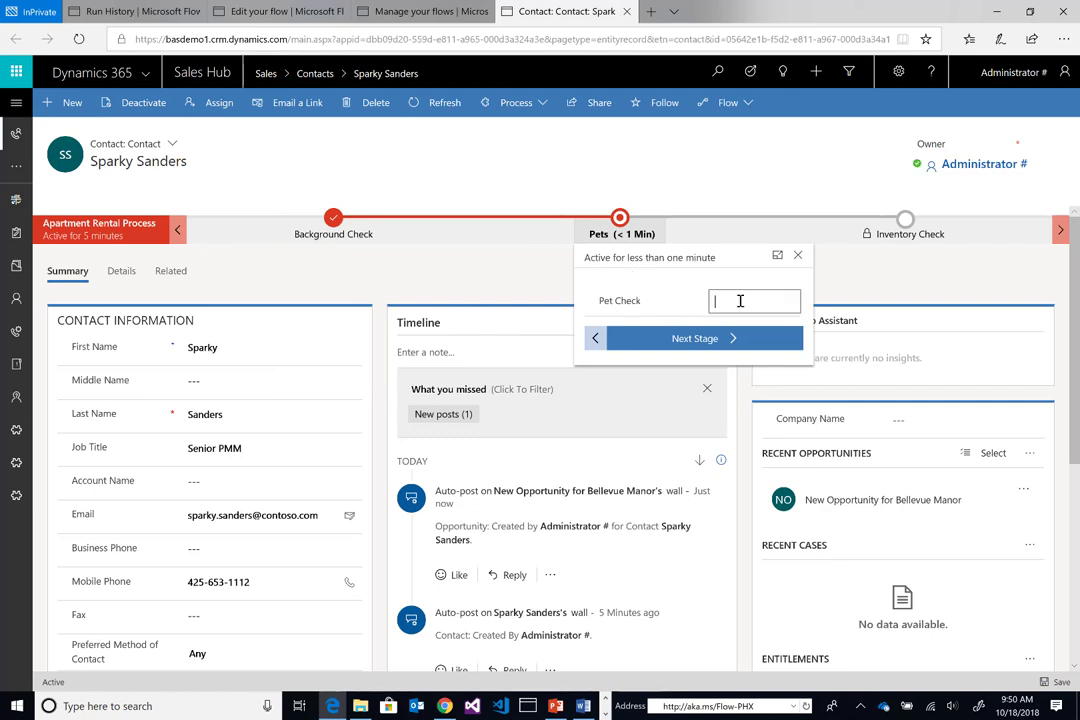
pyautogui.write('Yes')
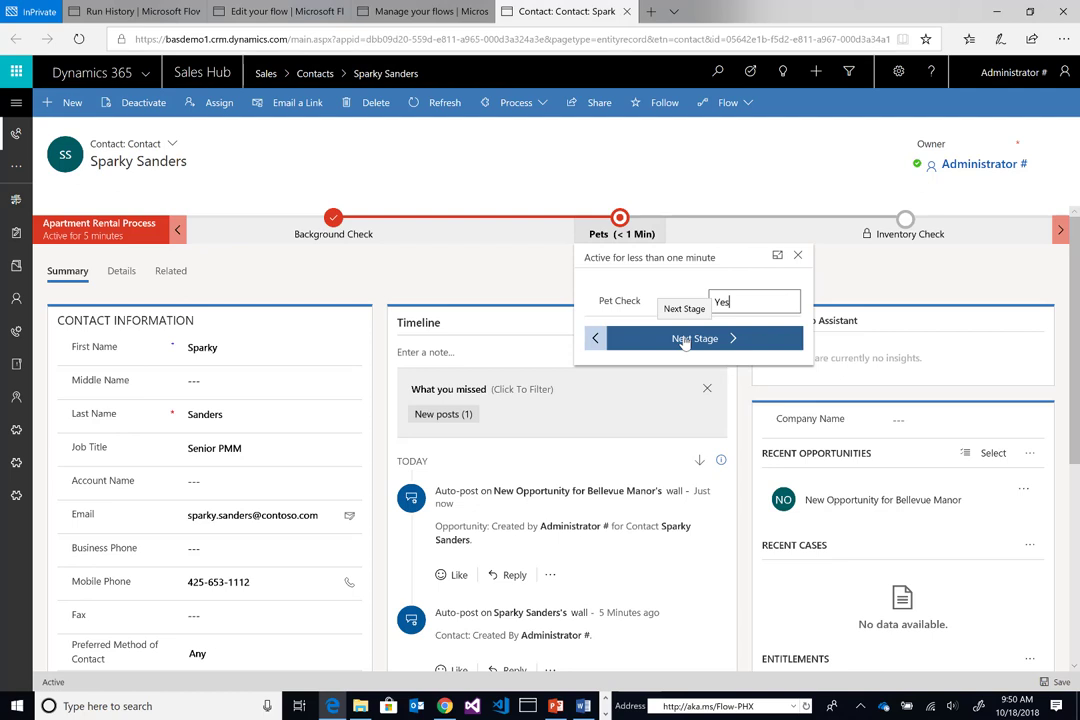
pyautogui.click(684, 340)
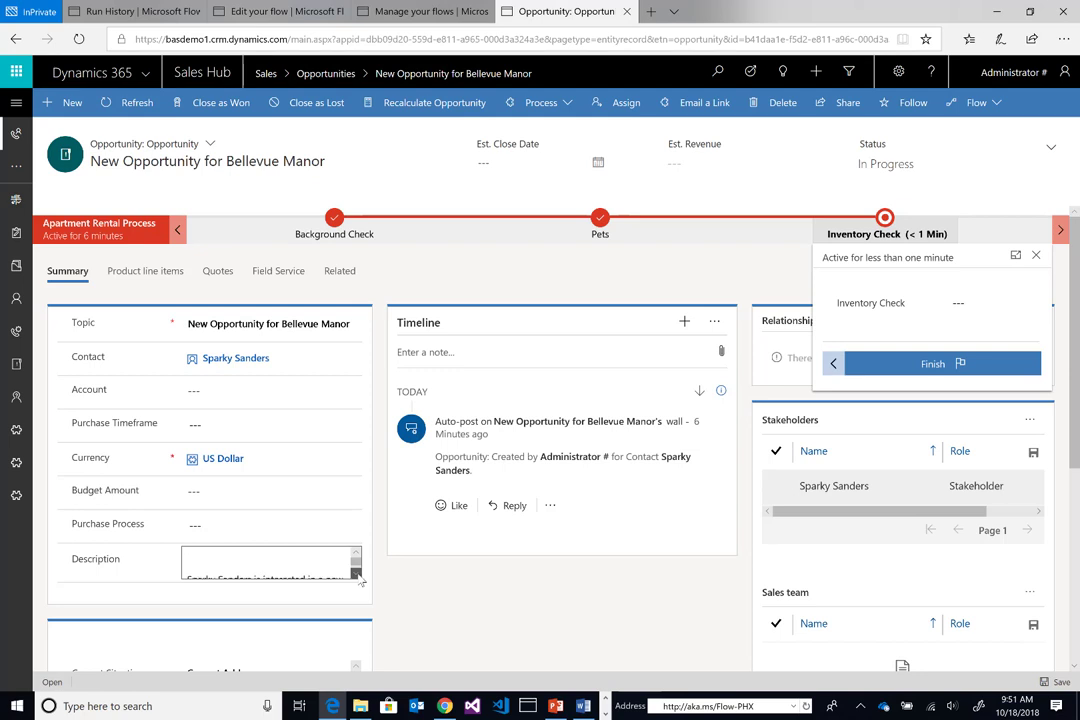
# Read through the opportunity's Description for the requested bedrooms and bathrooms
pyautogui.scroll(-2, 360, 580)
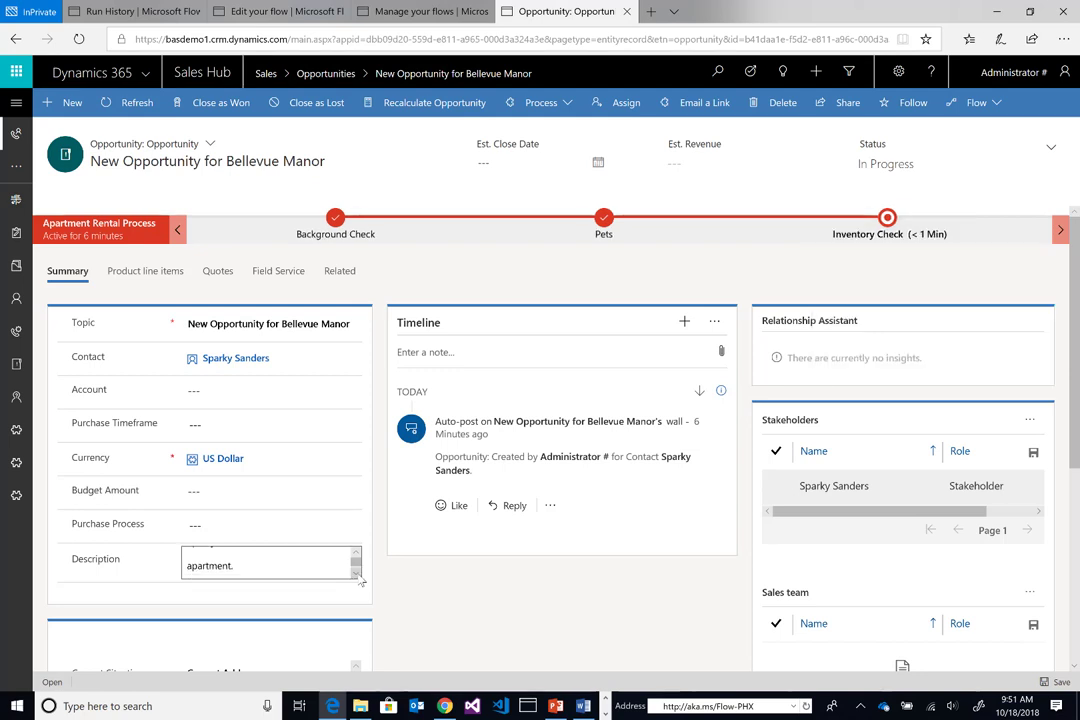
pyautogui.scroll(-3, 360, 581)
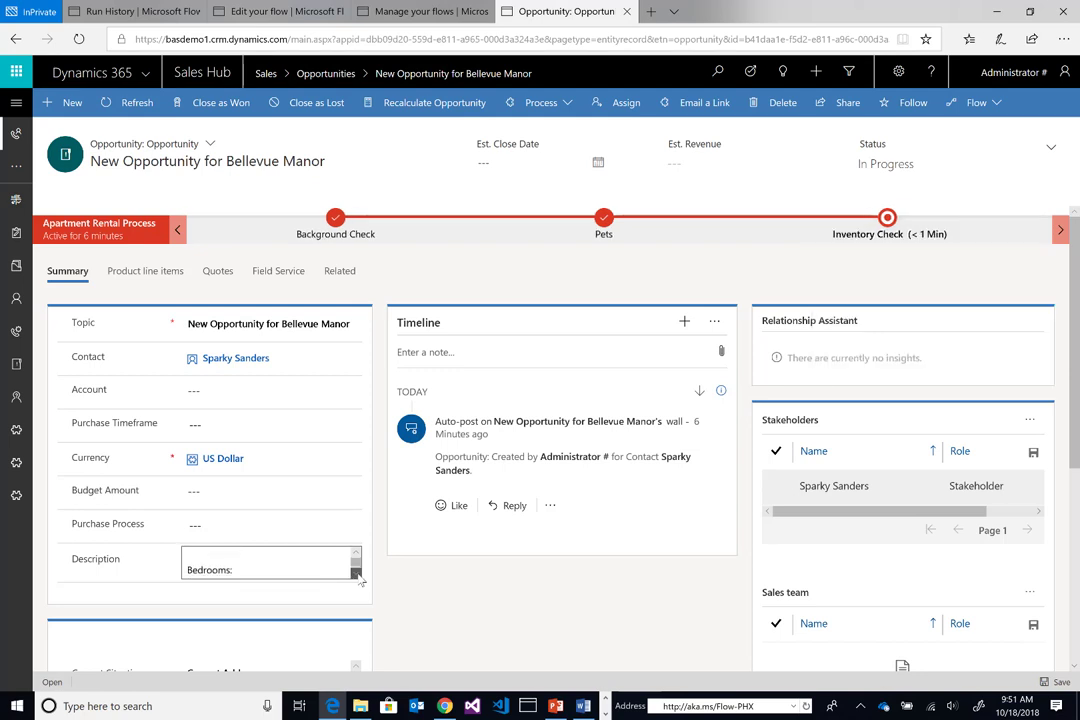
pyautogui.scroll(-3, 361, 582)
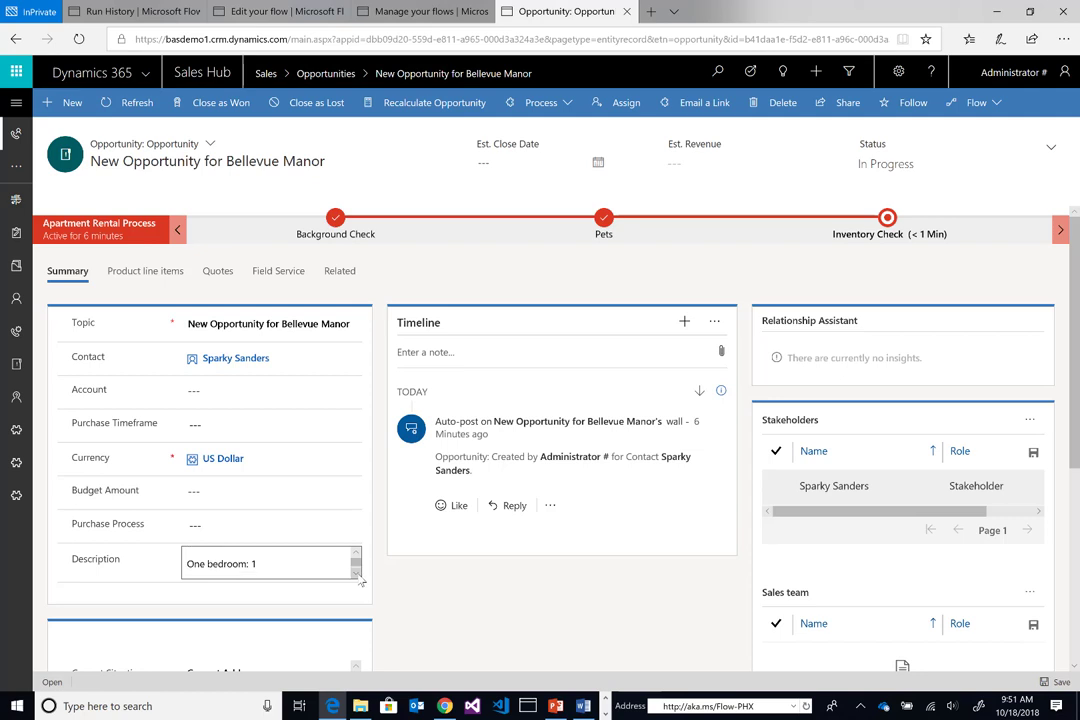
pyautogui.scroll(-2, 361, 582)
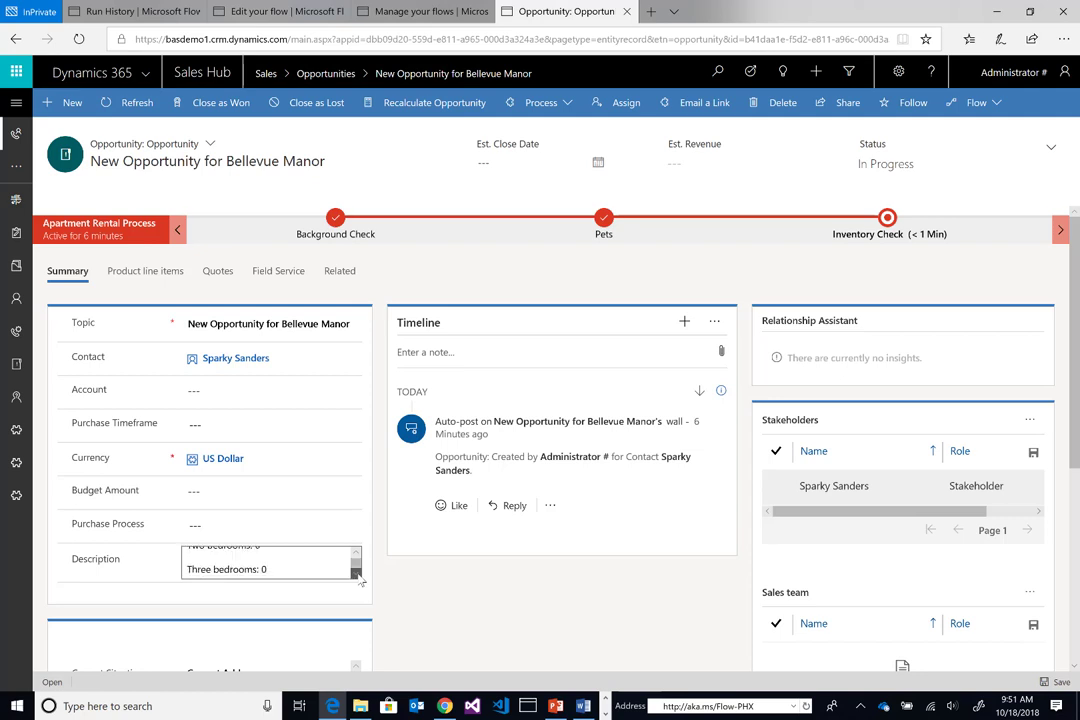
pyautogui.scroll(-3, 361, 582)
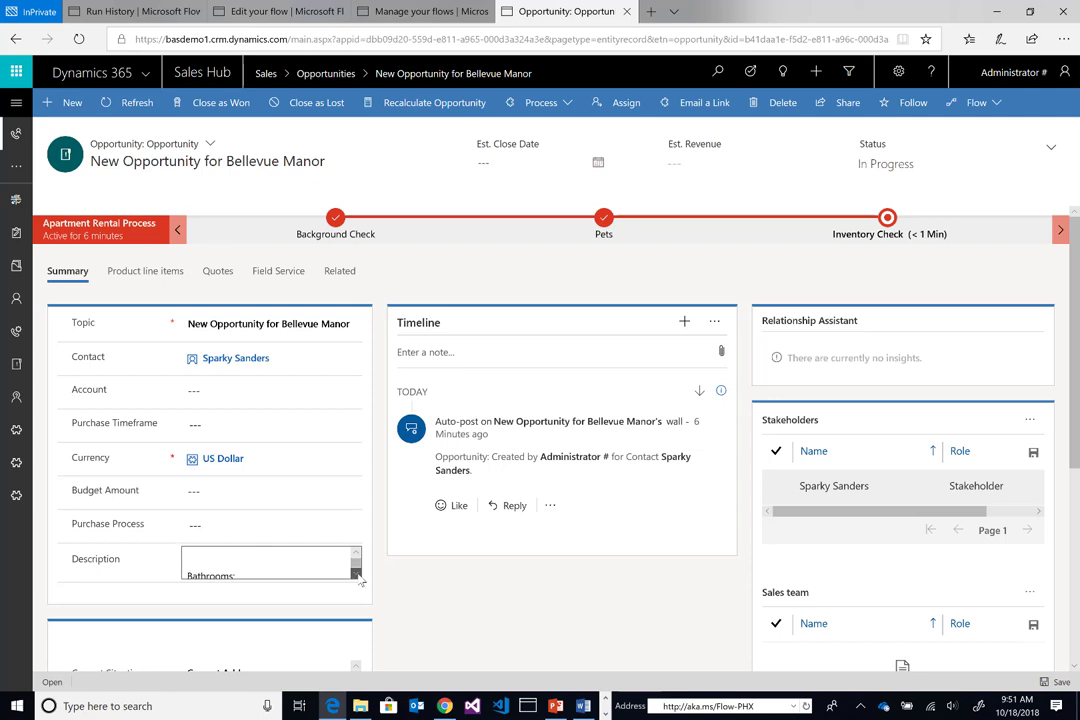
pyautogui.scroll(-2, 361, 582)
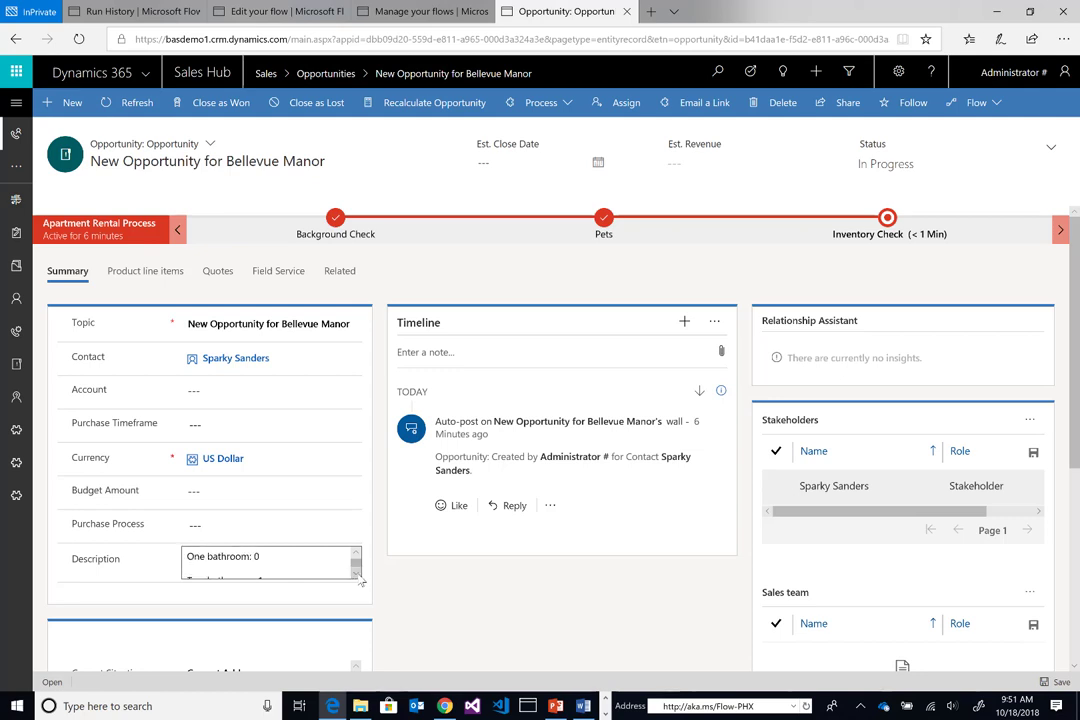
pyautogui.scroll(-1, 361, 582)
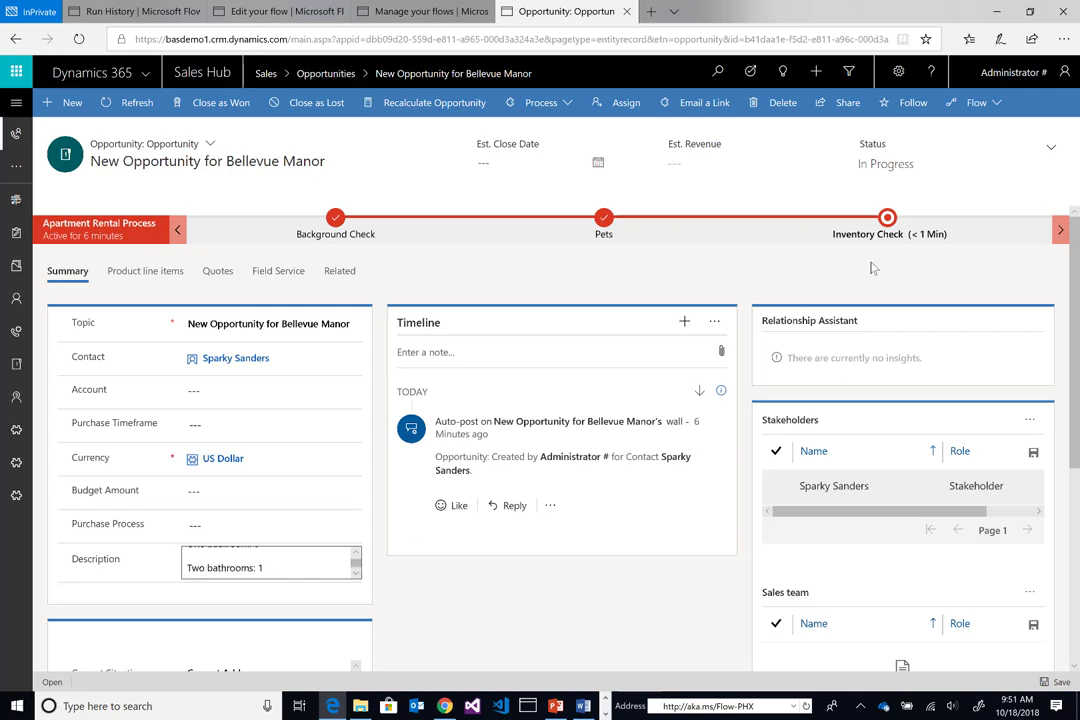
# Set Inventory Check to Yes and finish the Apartment Rental Process
pyautogui.click(886, 236)
pyautogui.click(960, 302)
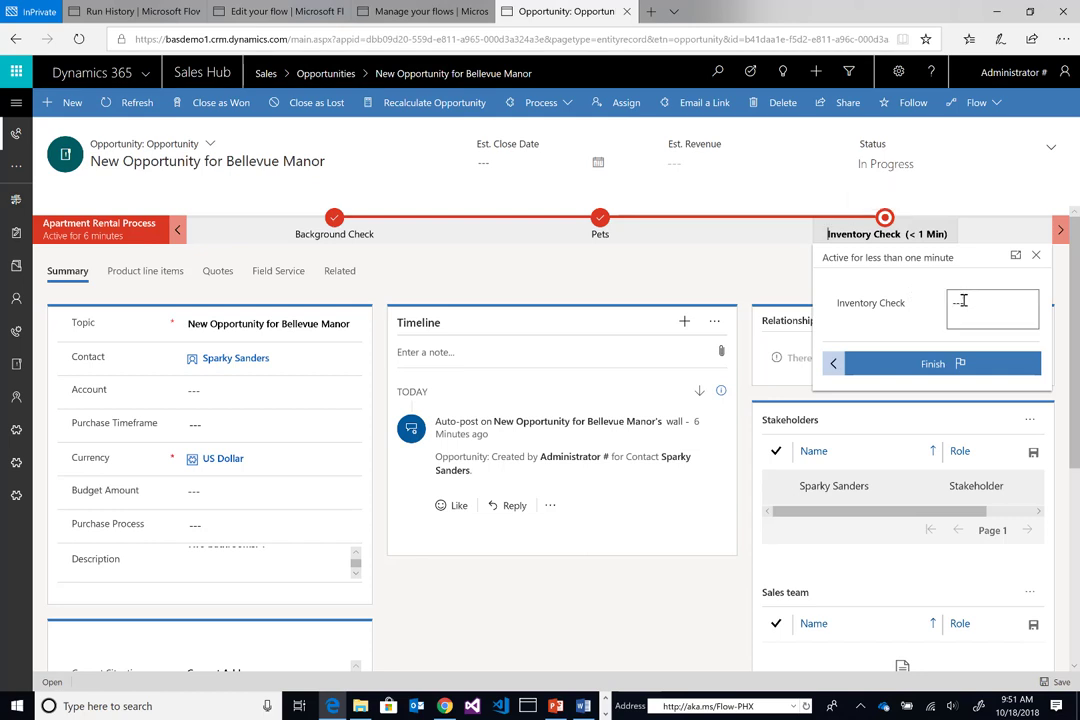
pyautogui.write('Yes')
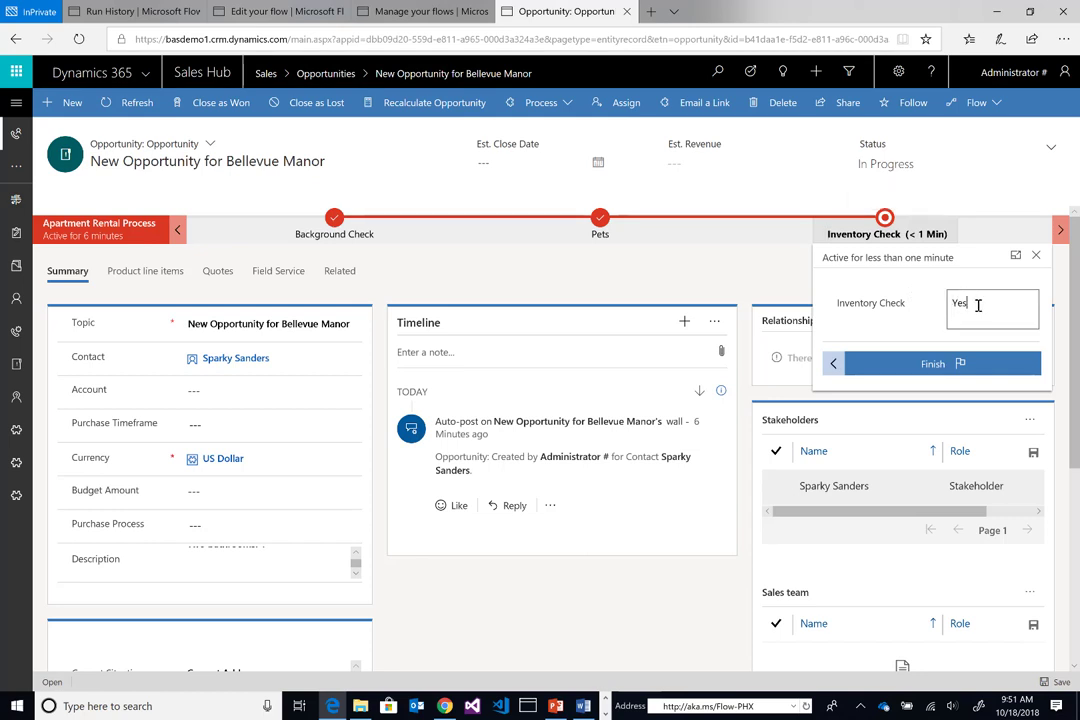
pyautogui.click(920, 366)
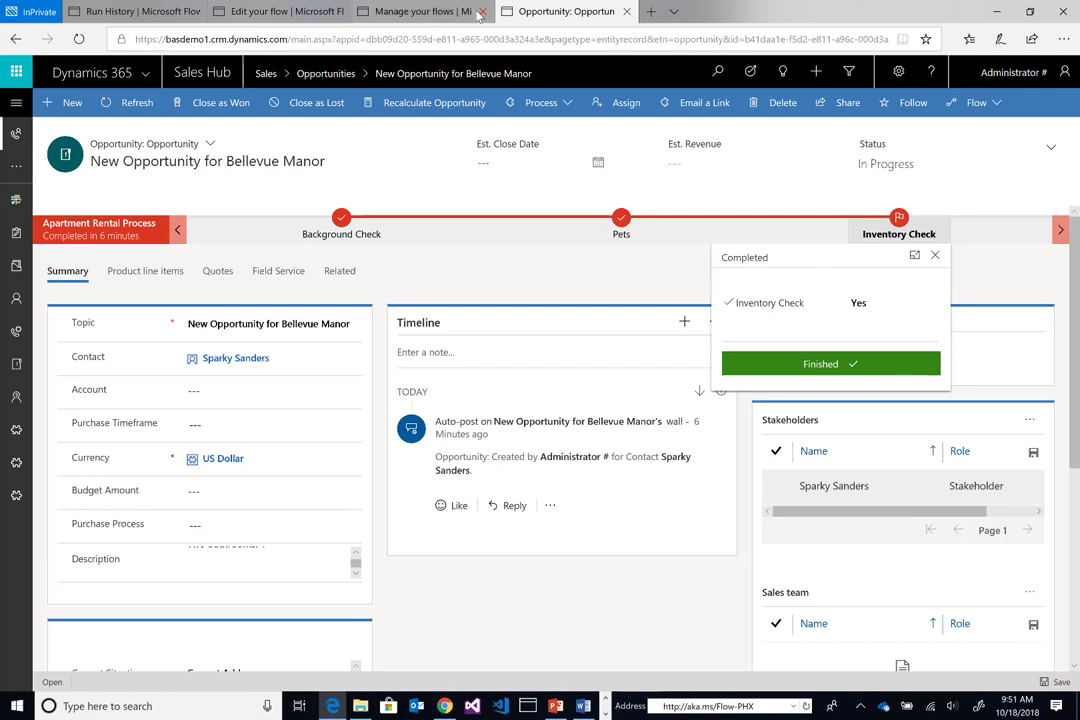
# Return to the pending rent approval request in Microsoft Flow and approve it
pyautogui.moveTo(478, 14)
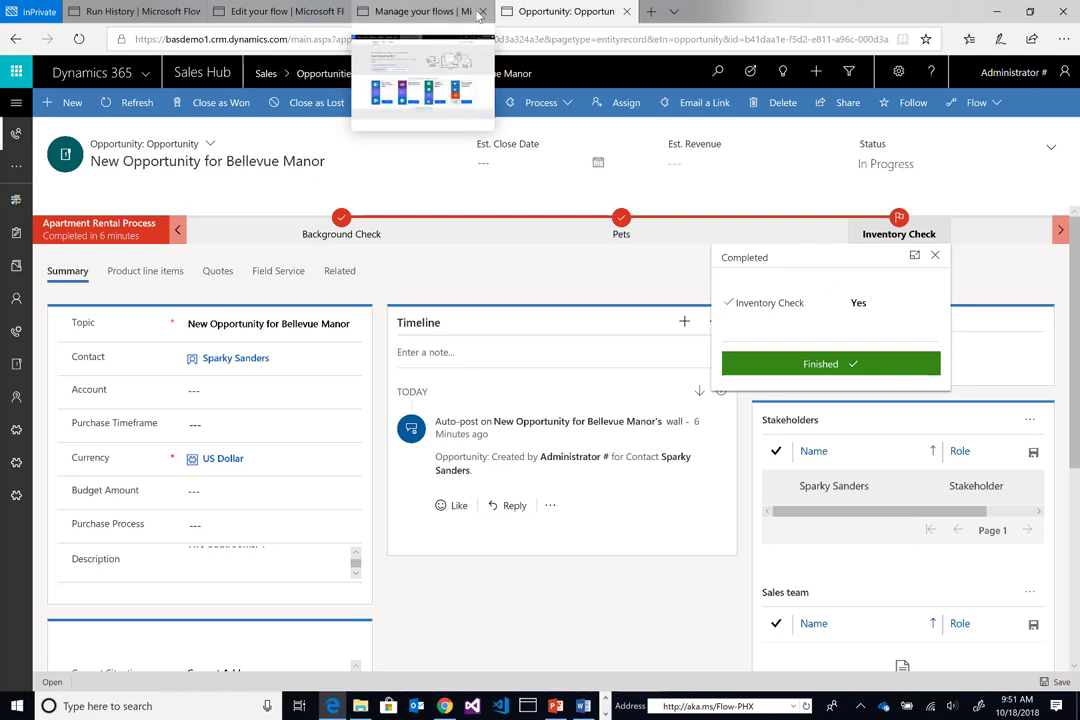
pyautogui.click(474, 13)
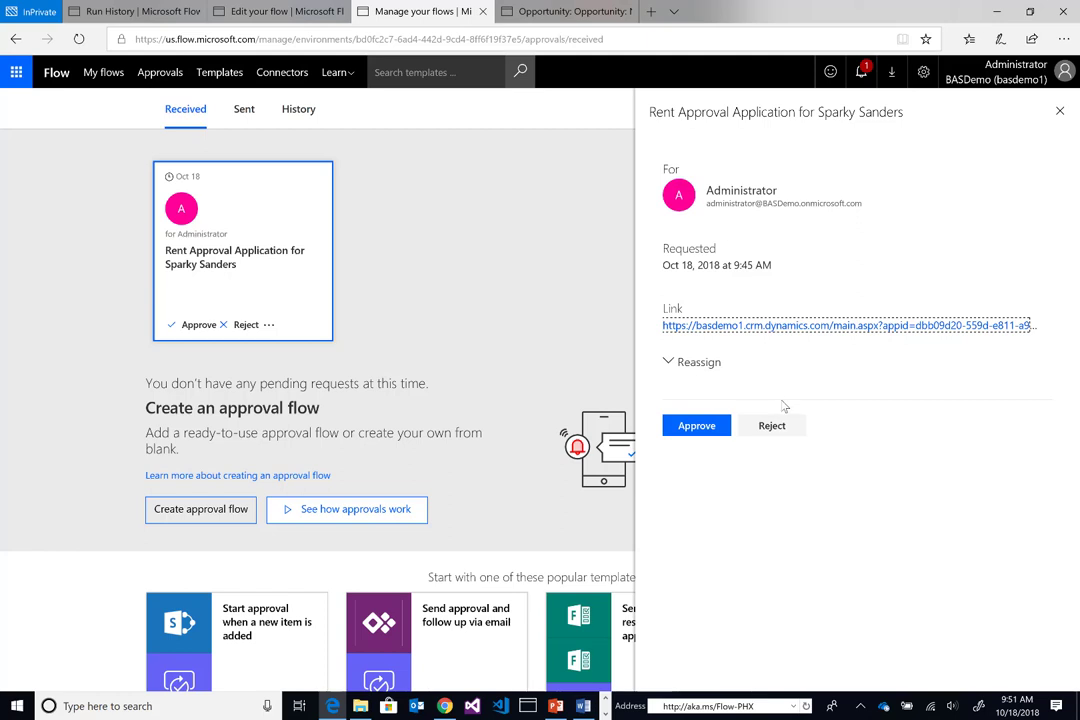
pyautogui.click(697, 426)
pyautogui.click(710, 566)
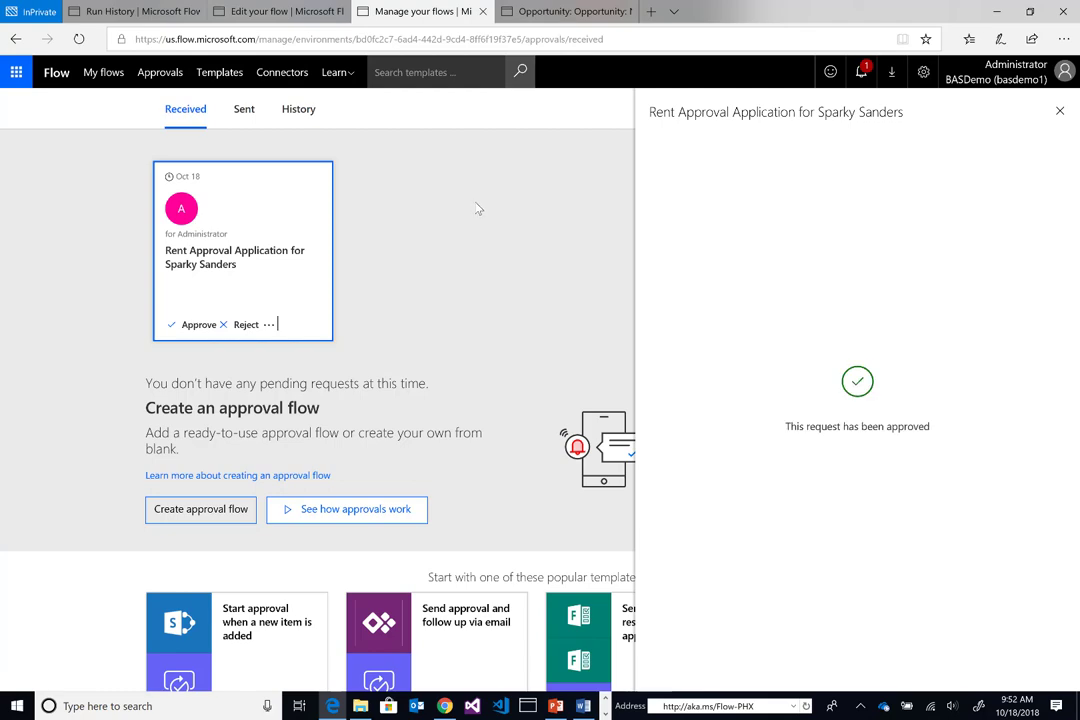
# Switch to Outlook and read the message body of the newest "Application received for Bellevue Manor" email
pyautogui.hotkey('alt', 'Tab')
pyautogui.click(293, 210)
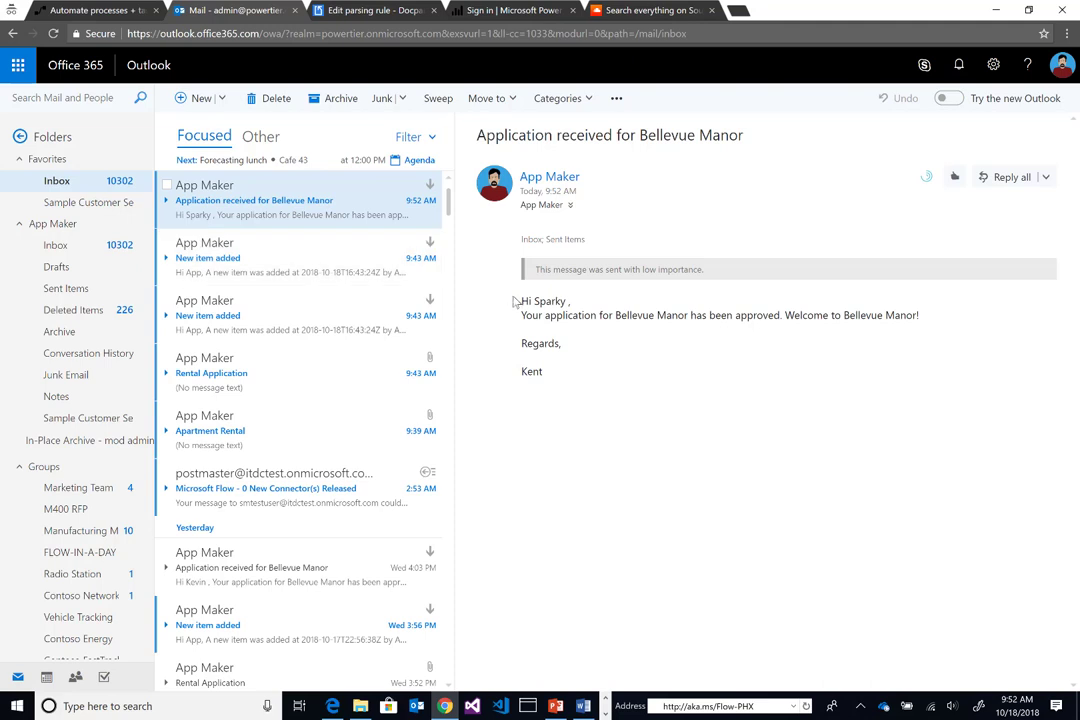
pyautogui.moveTo(518, 300); pyautogui.dragTo(856, 335)
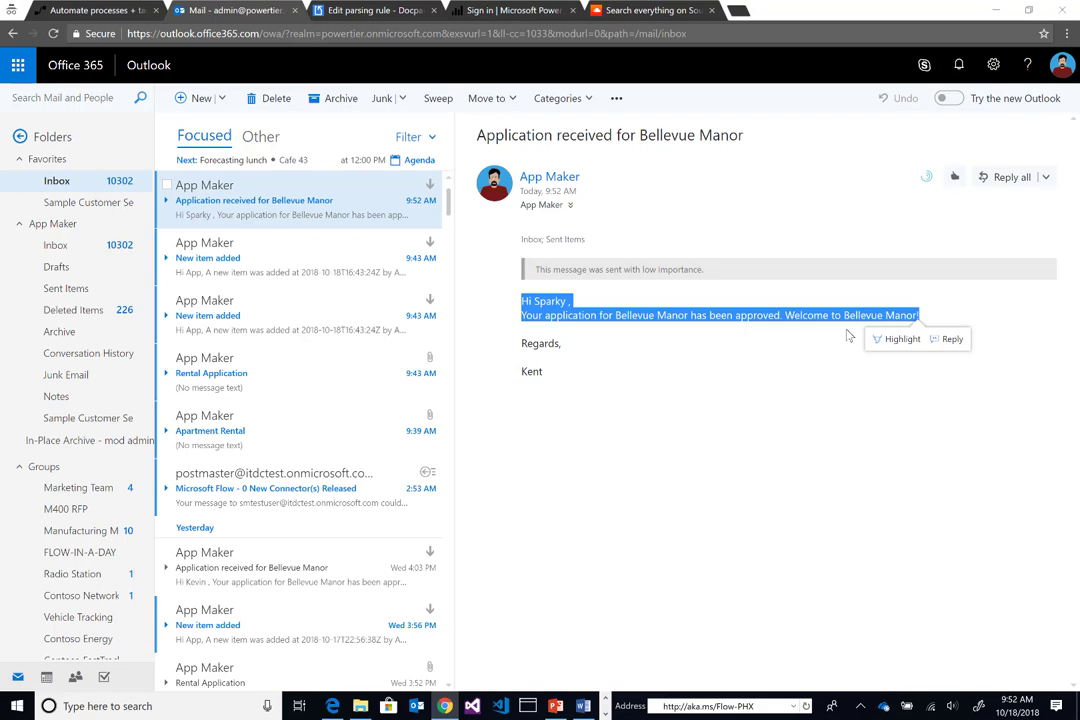
# Return to Microsoft Flow and go from the run history to My flows to open the Apartment Rental Process in the designer
pyautogui.hotkey('alt', 'Tab')
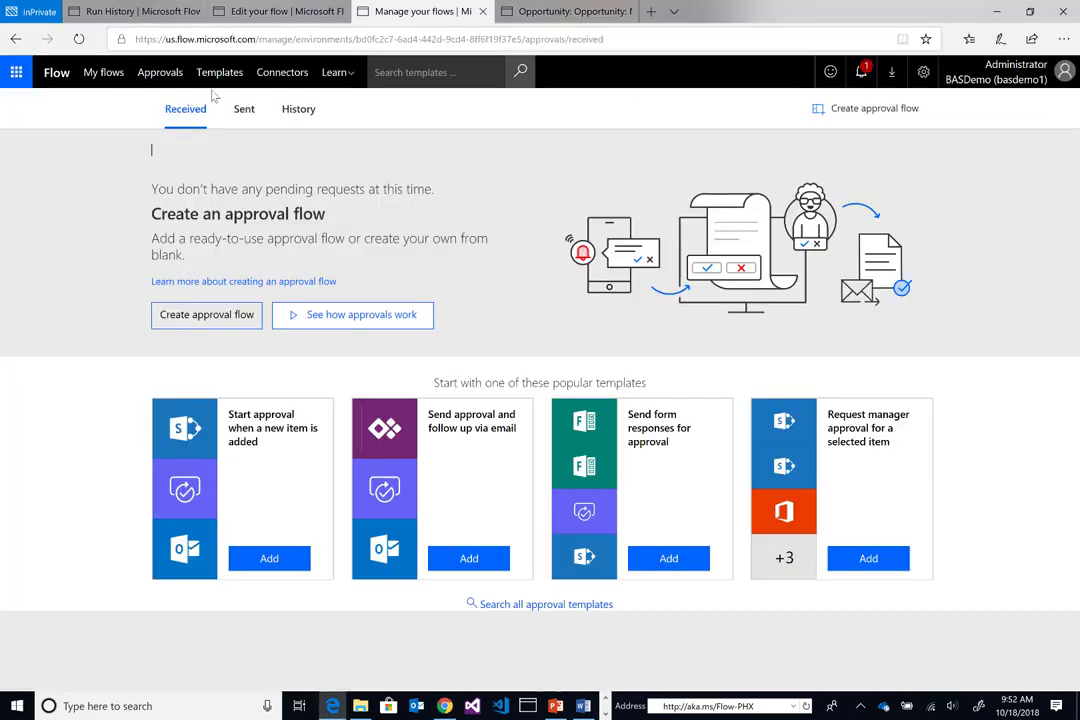
pyautogui.click(140, 11)
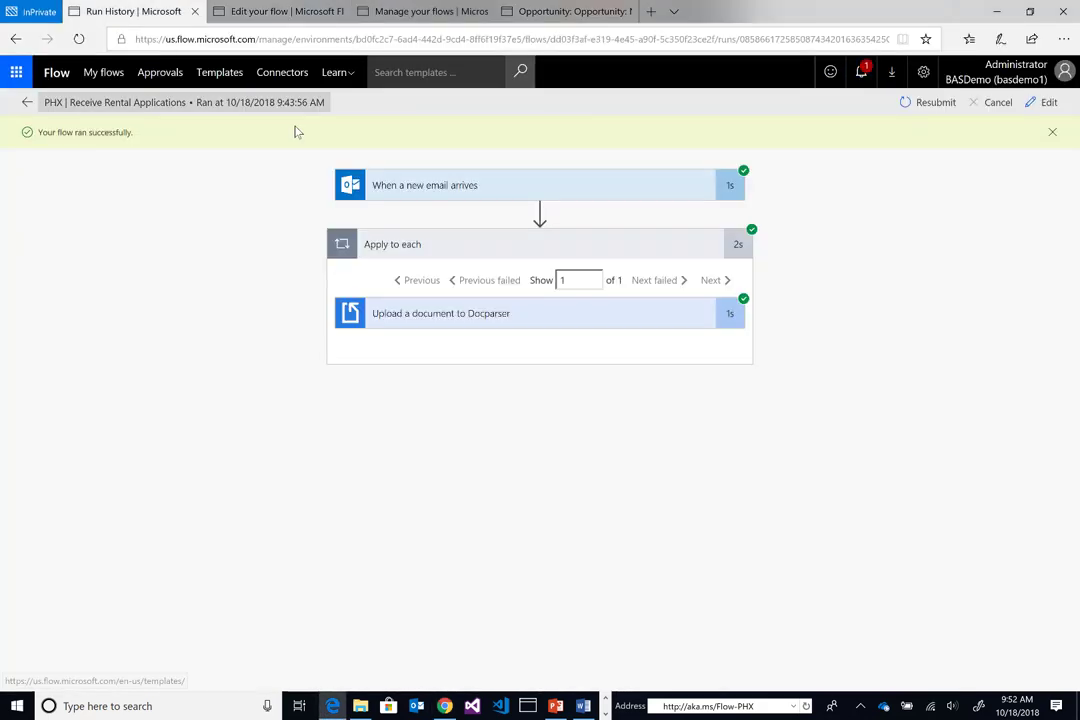
pyautogui.click(101, 78)
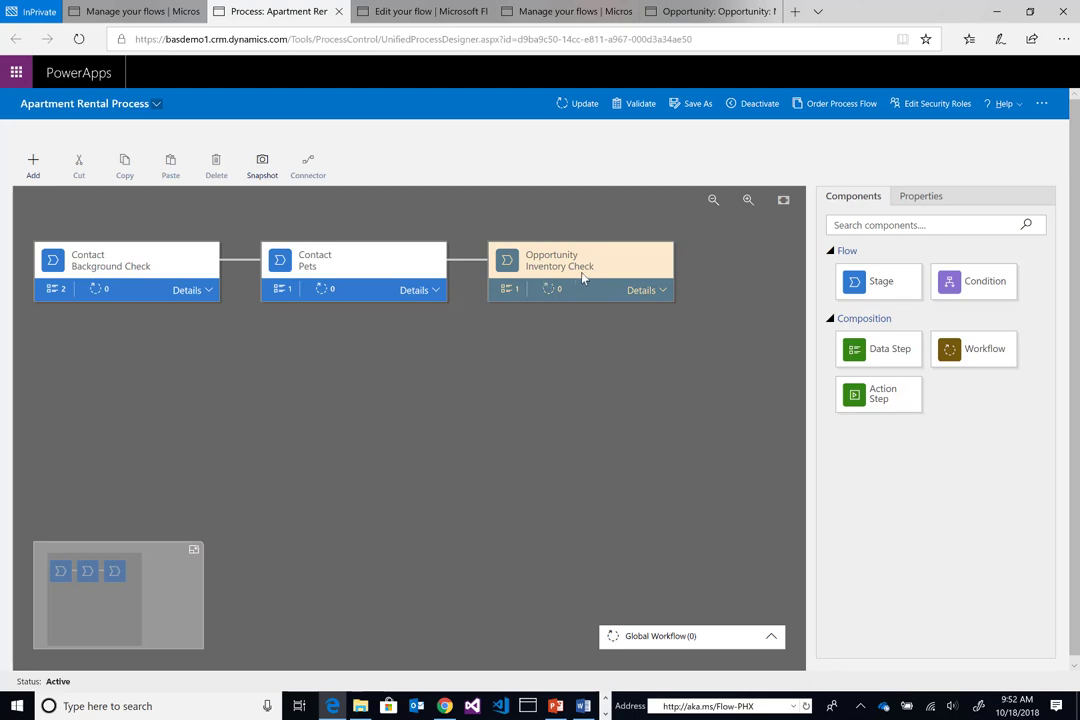
# Examine the properties of the Income Verification and Employment Verification data steps in the Background Check stage
pyautogui.click(187, 291)
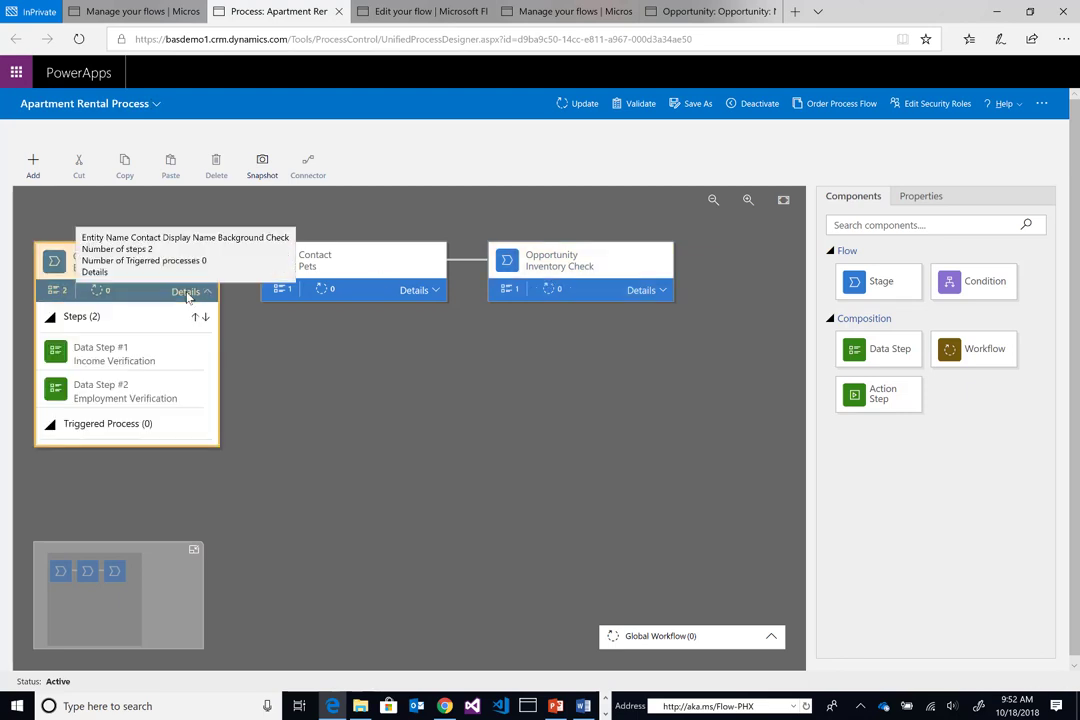
pyautogui.click(175, 360)
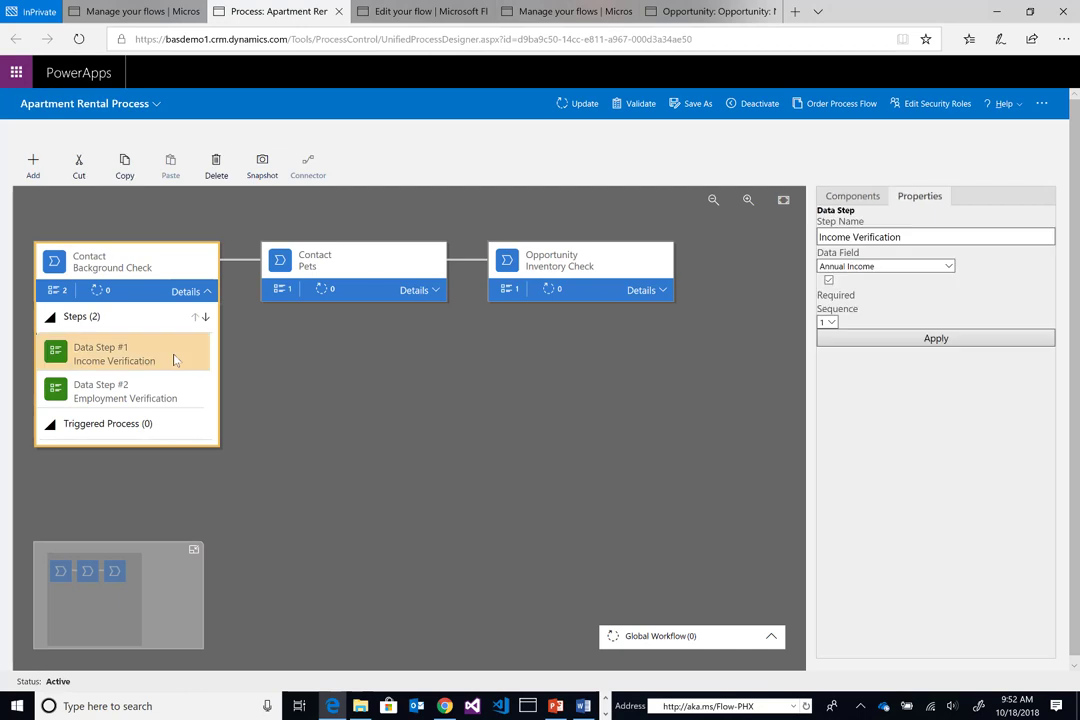
pyautogui.click(854, 196)
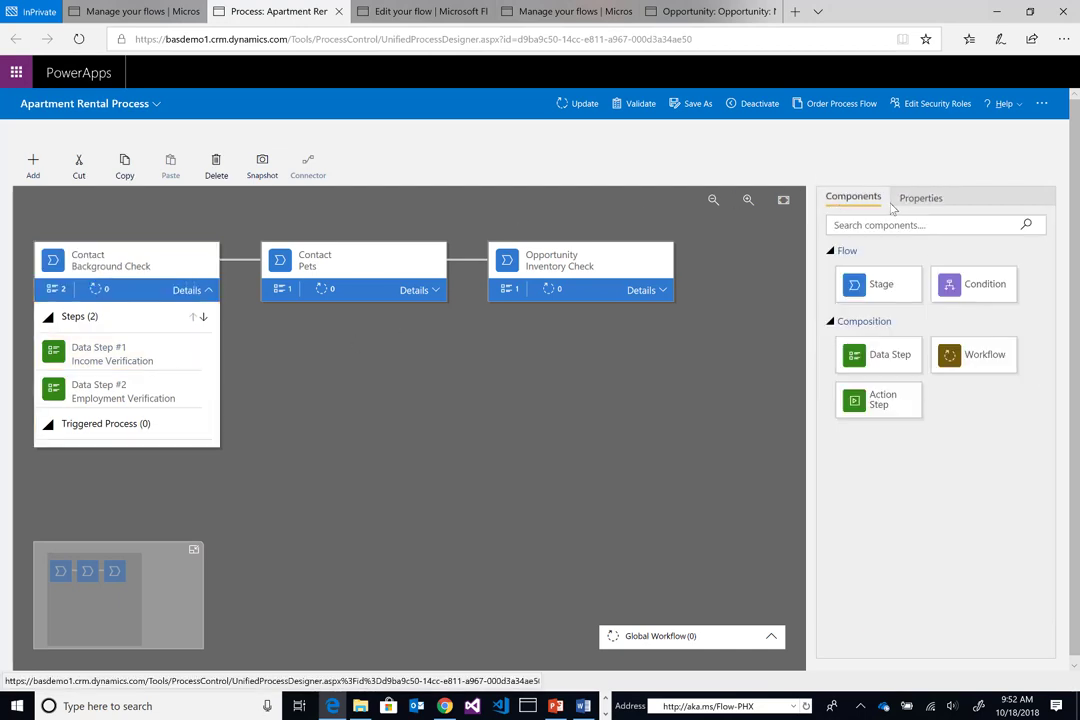
pyautogui.click(920, 197)
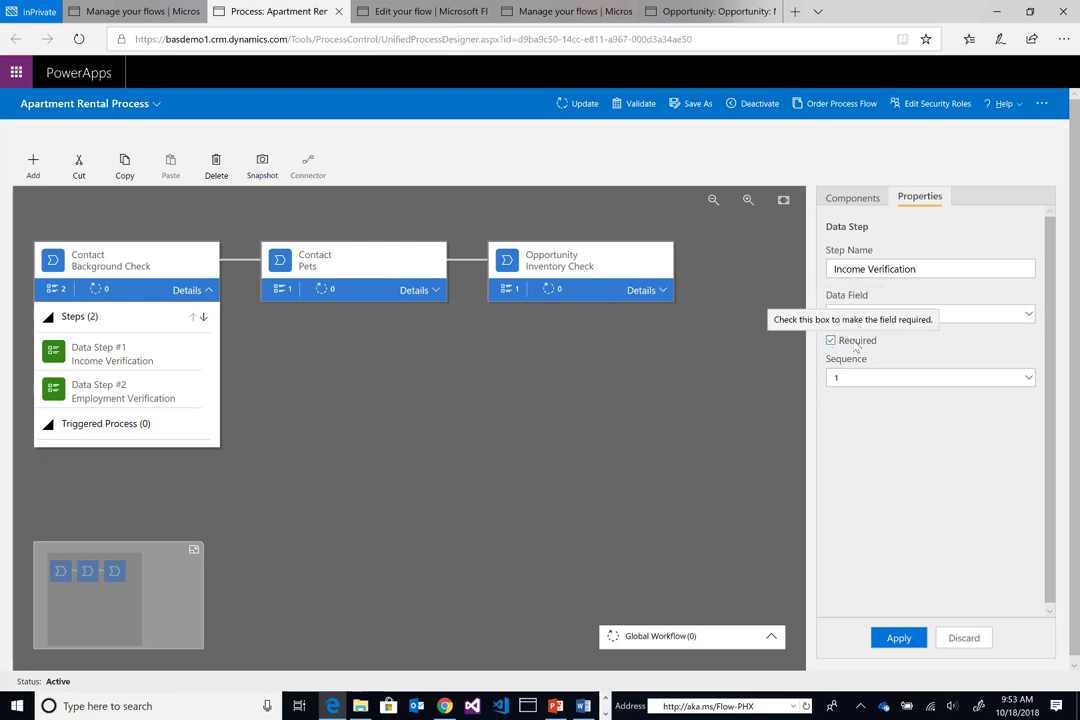
pyautogui.click(172, 399)
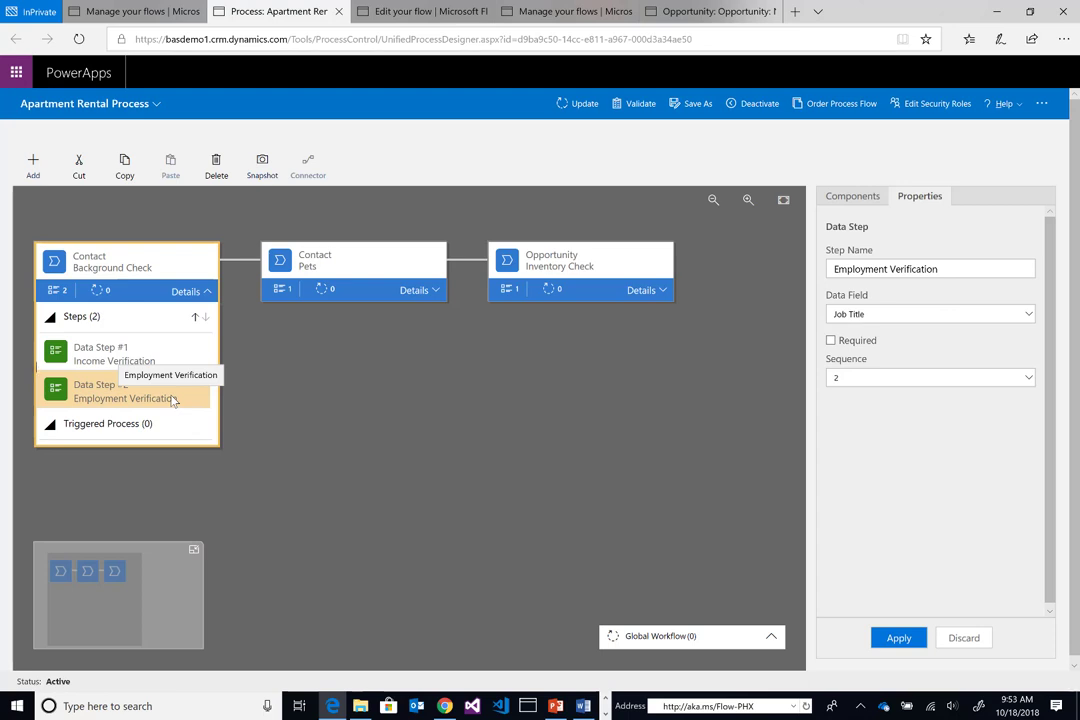
# Examine the details of the Pets and Inventory Check stages in the Apartment Rental Process
pyautogui.click(380, 278)
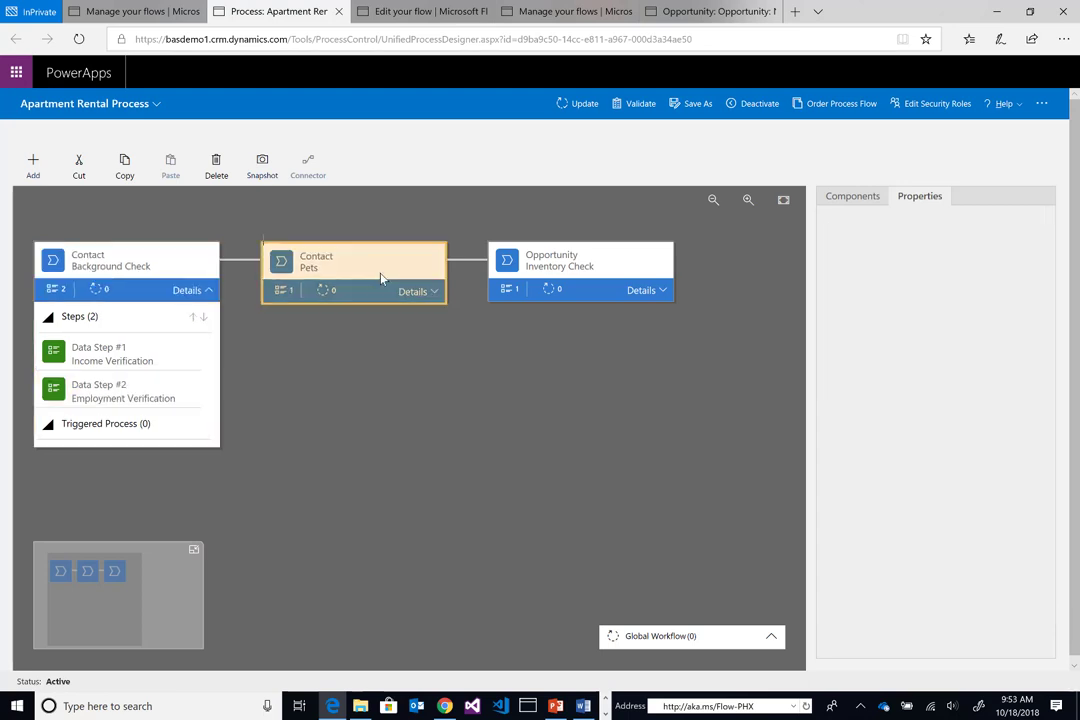
pyautogui.click(412, 291)
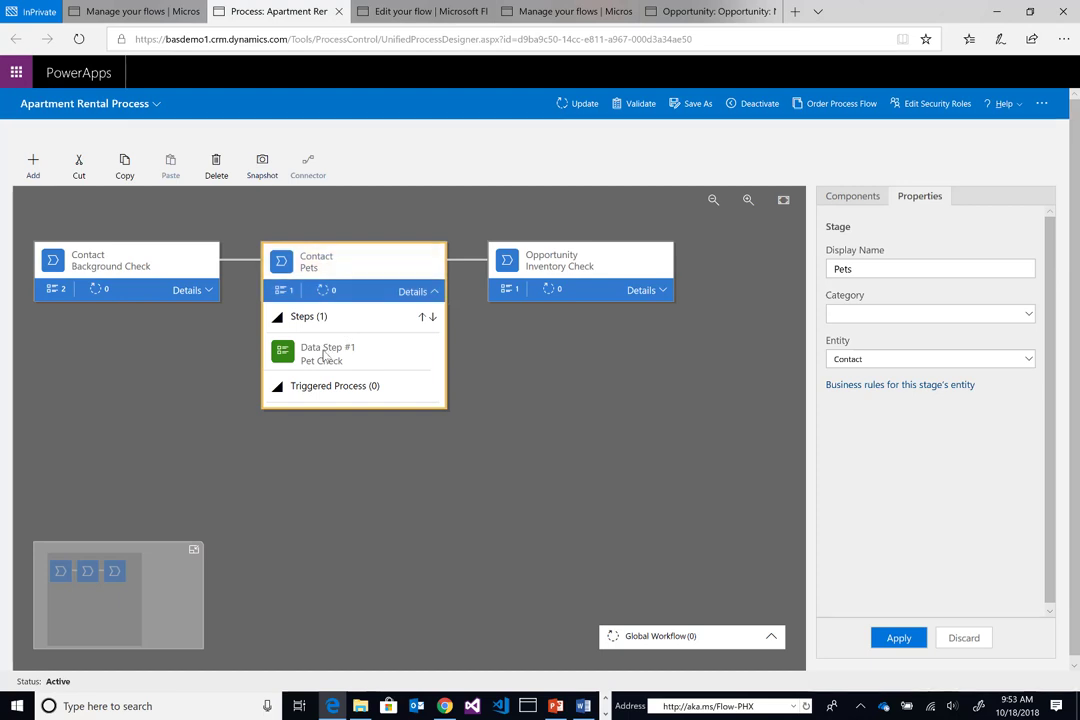
pyautogui.click(590, 300)
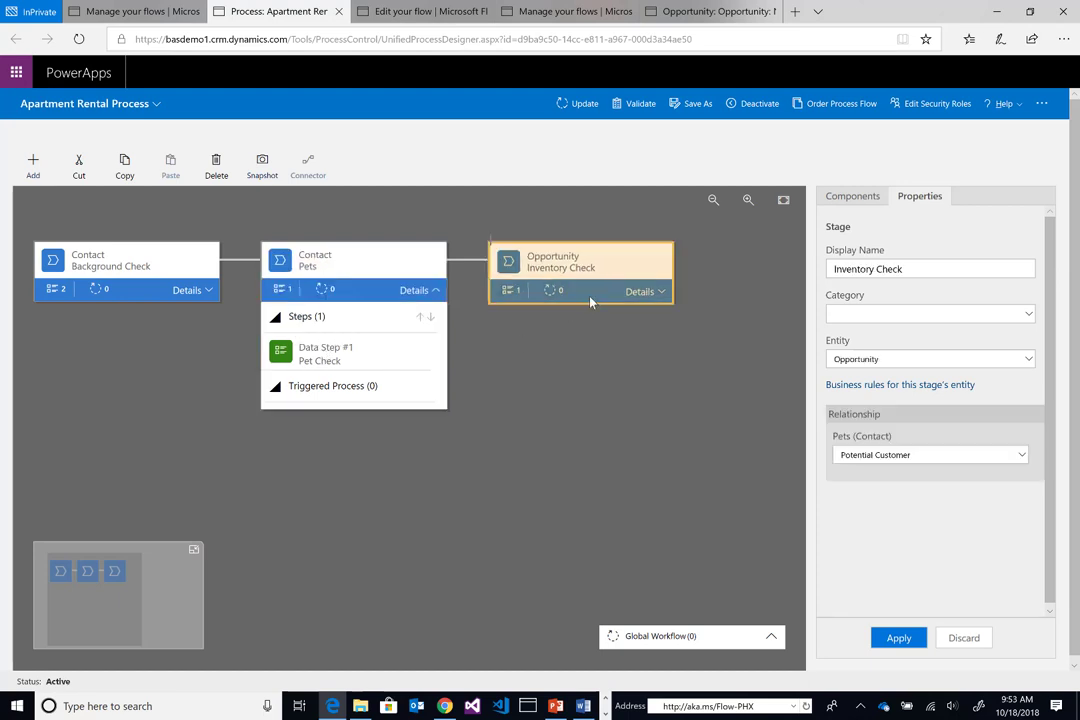
pyautogui.click(645, 291)
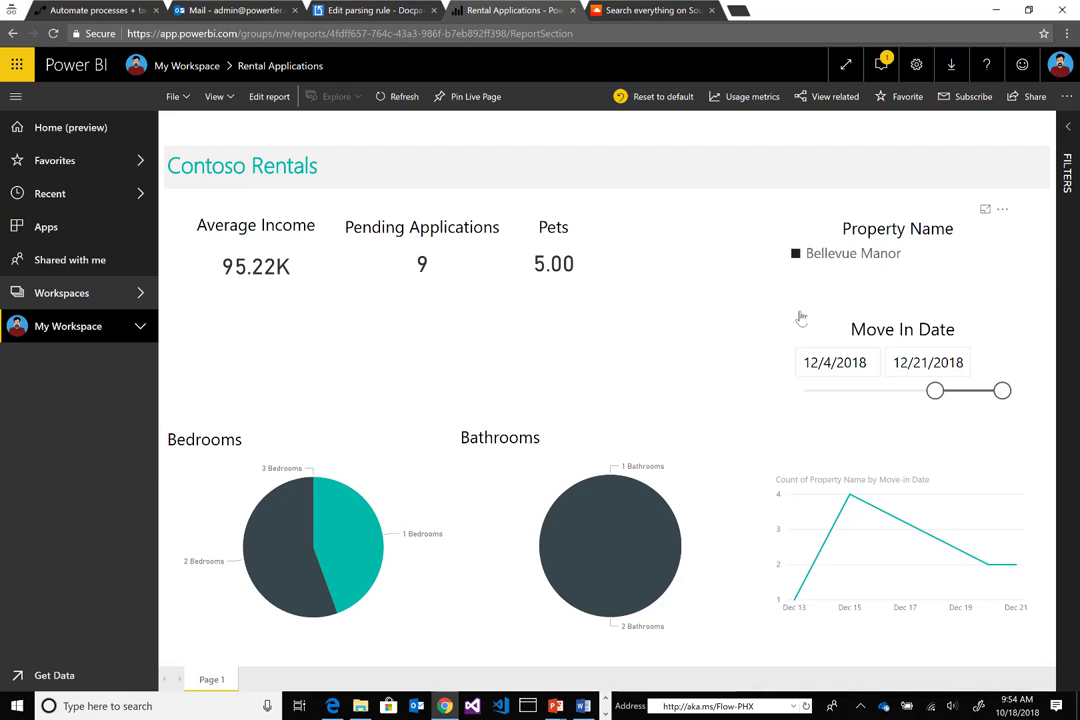
# Start the Move In Date range of the Power BI Rental Applications report at 11/3/2018 and filter the report to Bellevue Manor
pyautogui.click(818, 258)
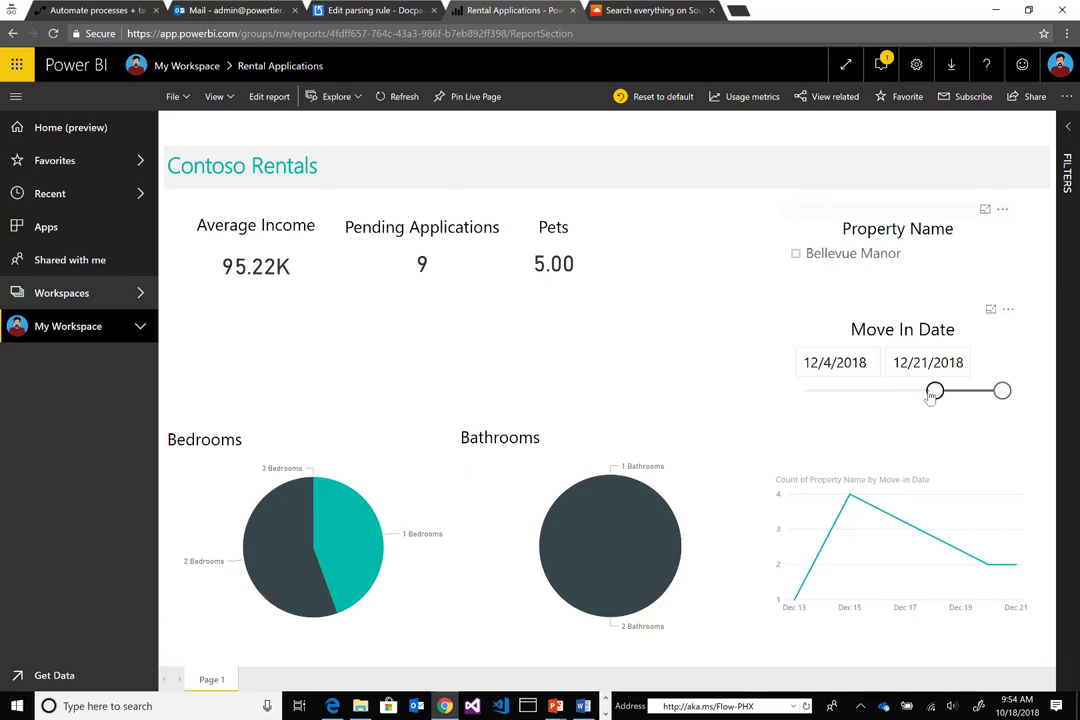
pyautogui.moveTo(935, 390); pyautogui.dragTo(816, 390)
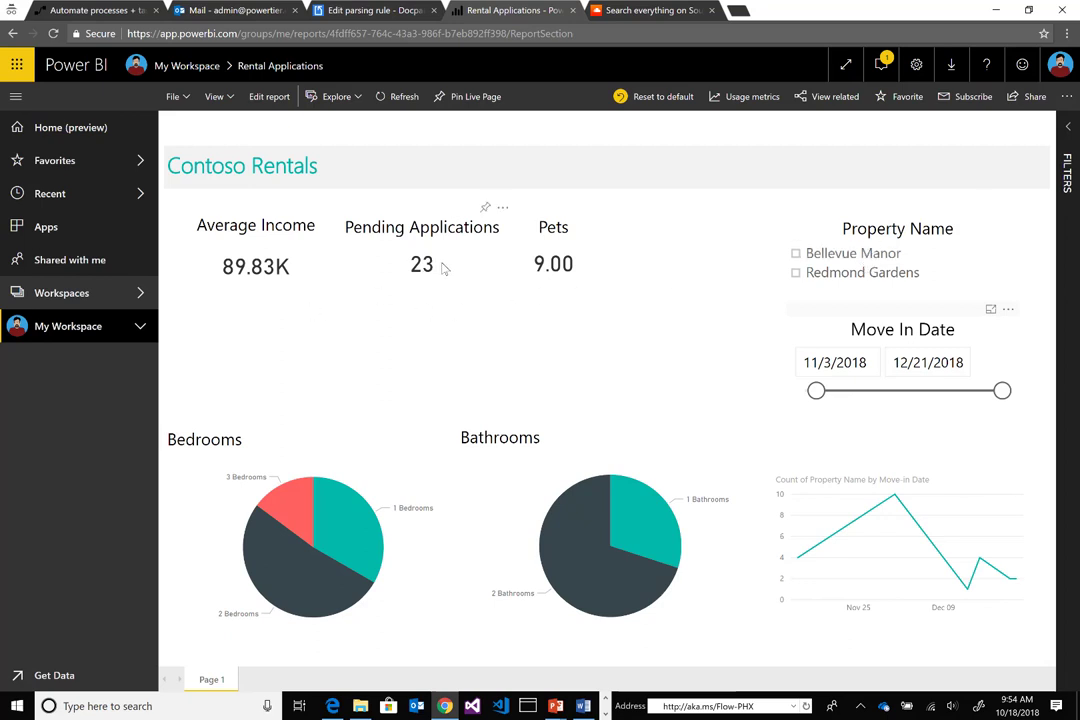
pyautogui.click(814, 256)
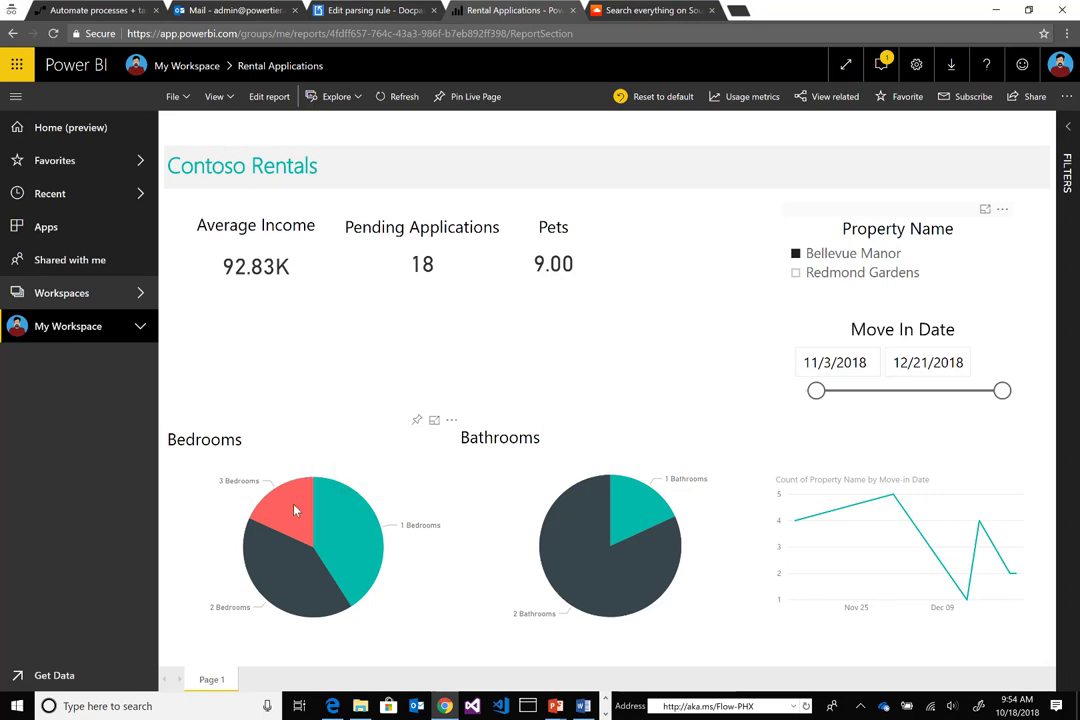
pyautogui.moveTo(294, 510)
pyautogui.moveTo(918, 540)
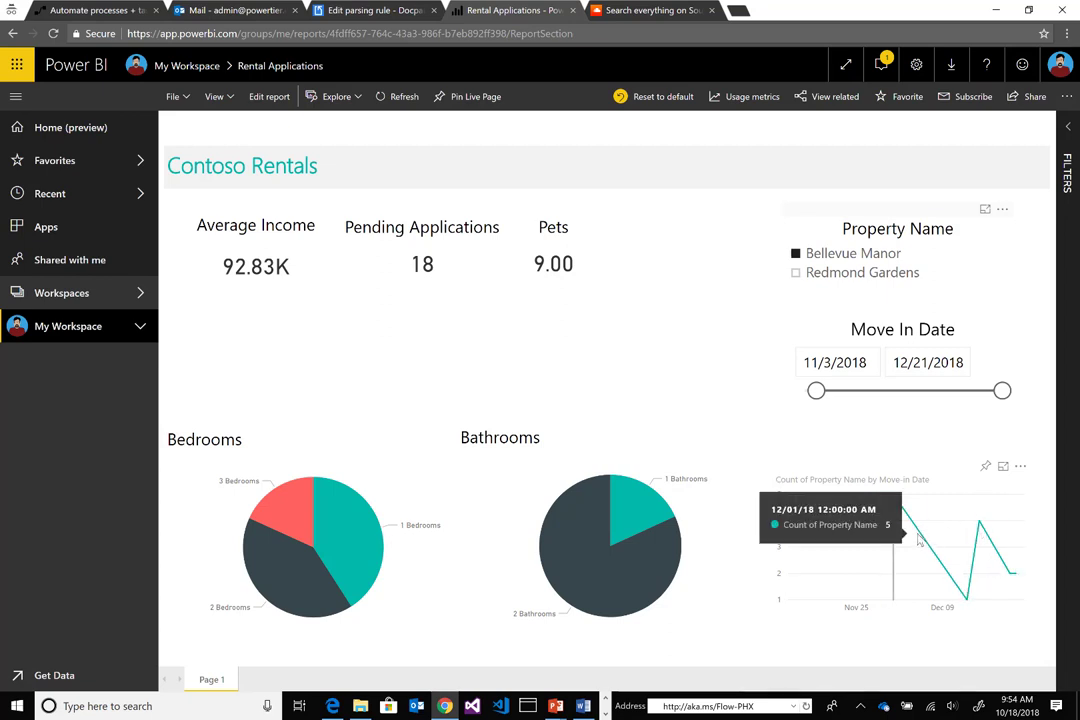